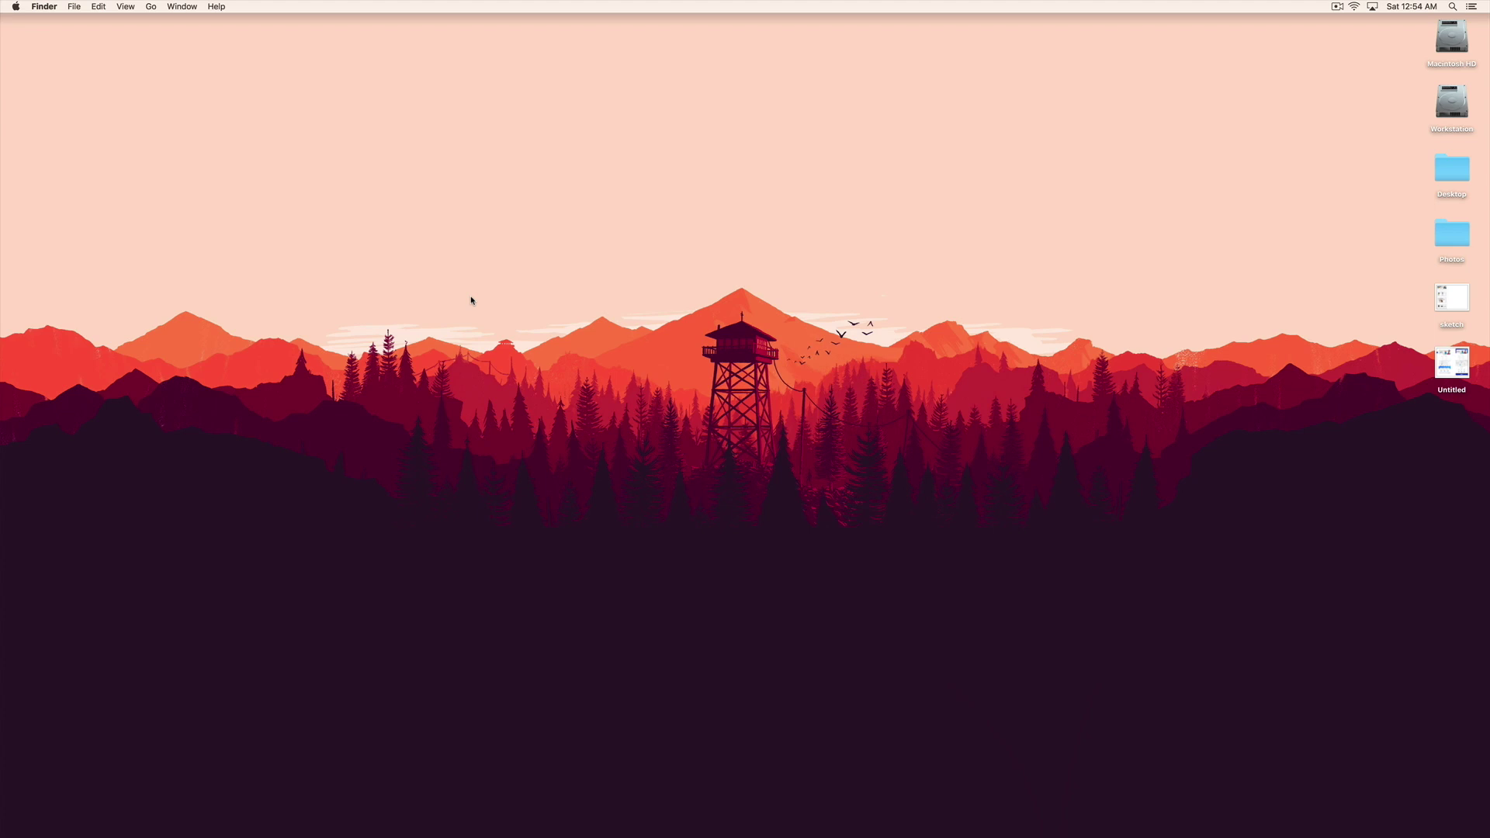
Open the sketch reference file and scroll through its example card artboards.
double_click(1453, 298)
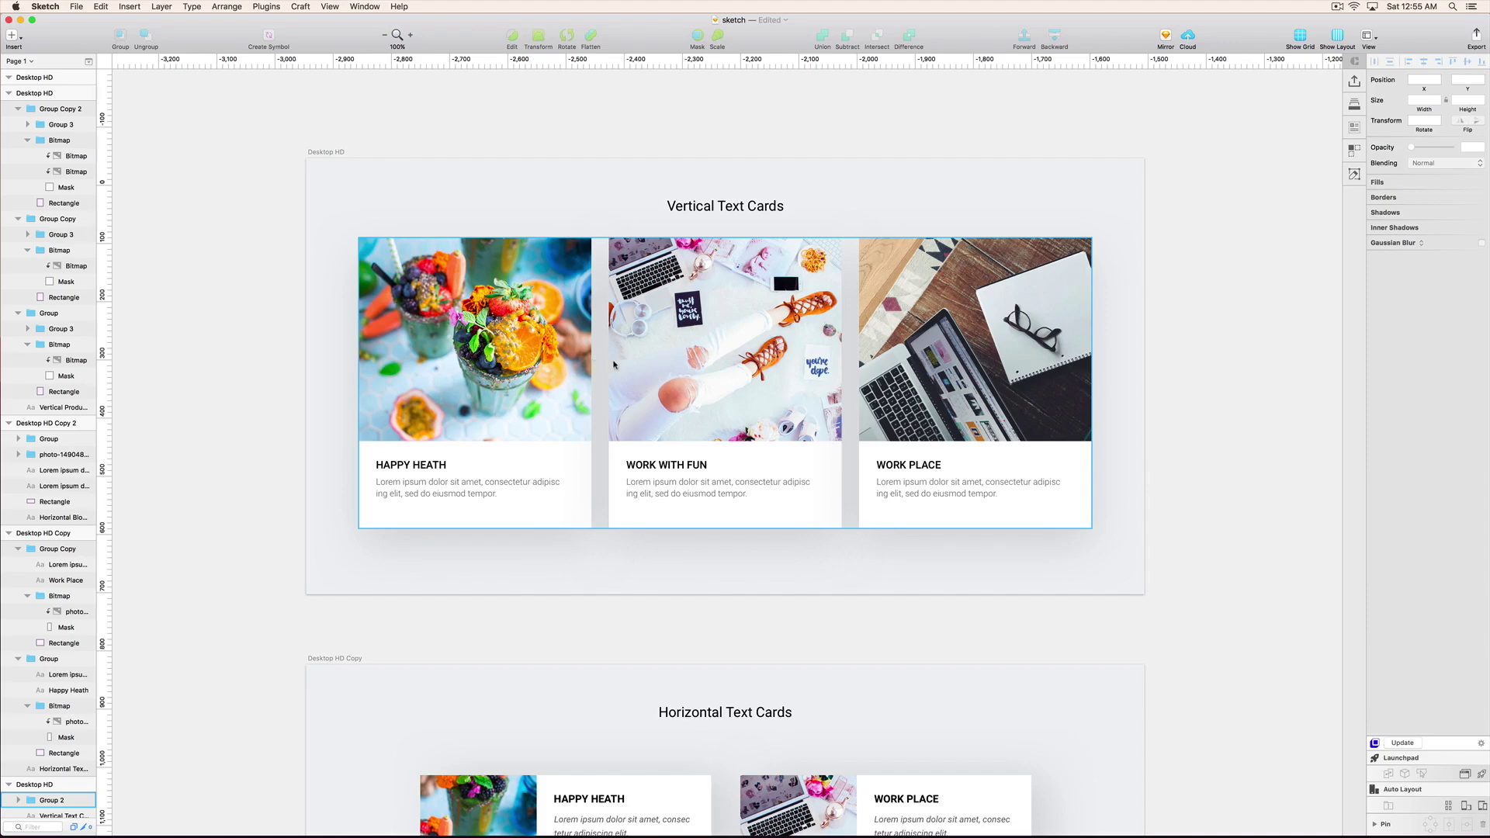
scroll(587, 363, "up", 3)
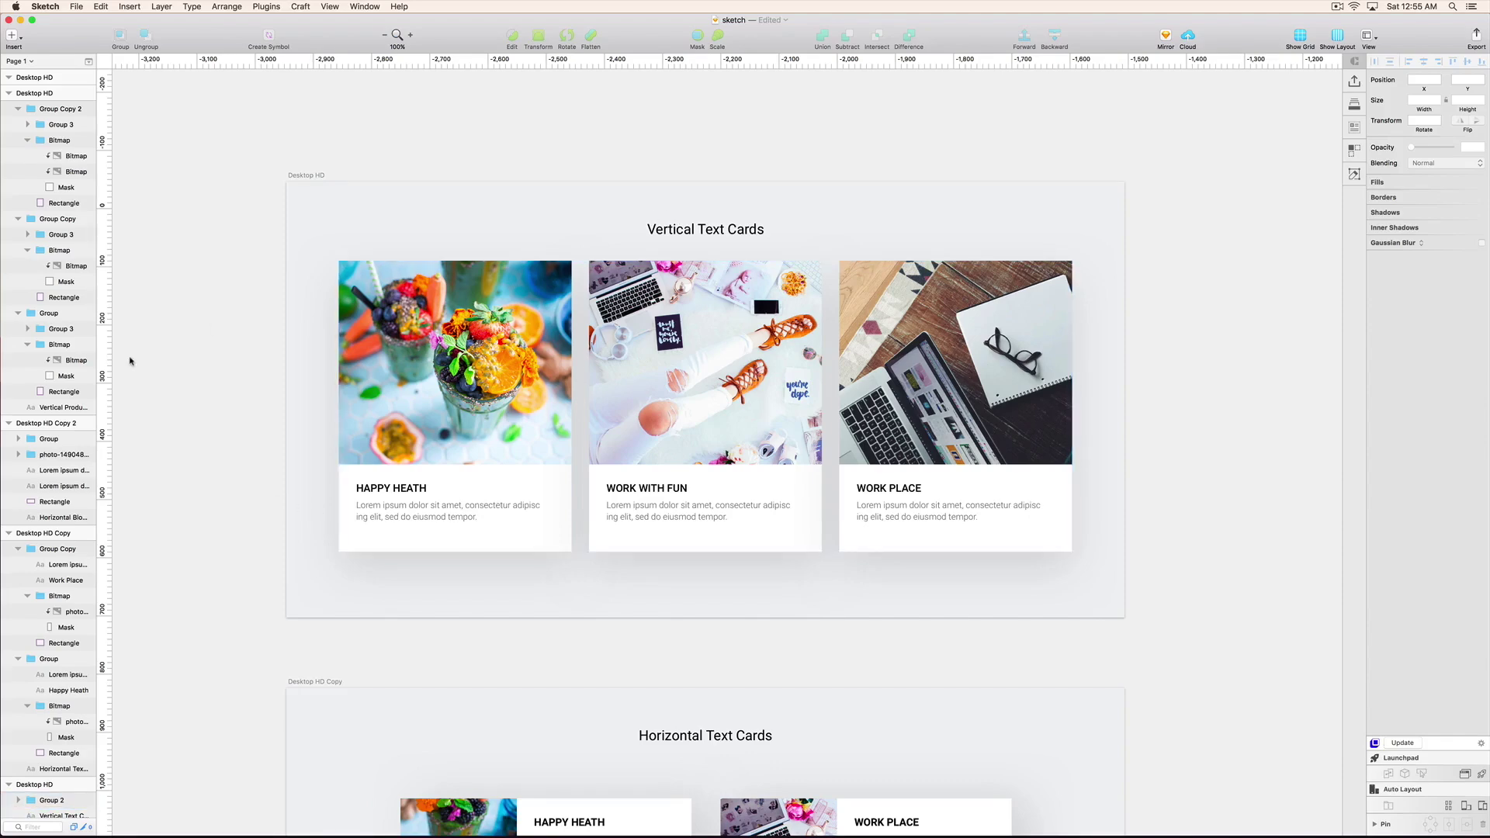
scroll(130, 360, "down", 10)
scroll(129, 360, "down", 2)
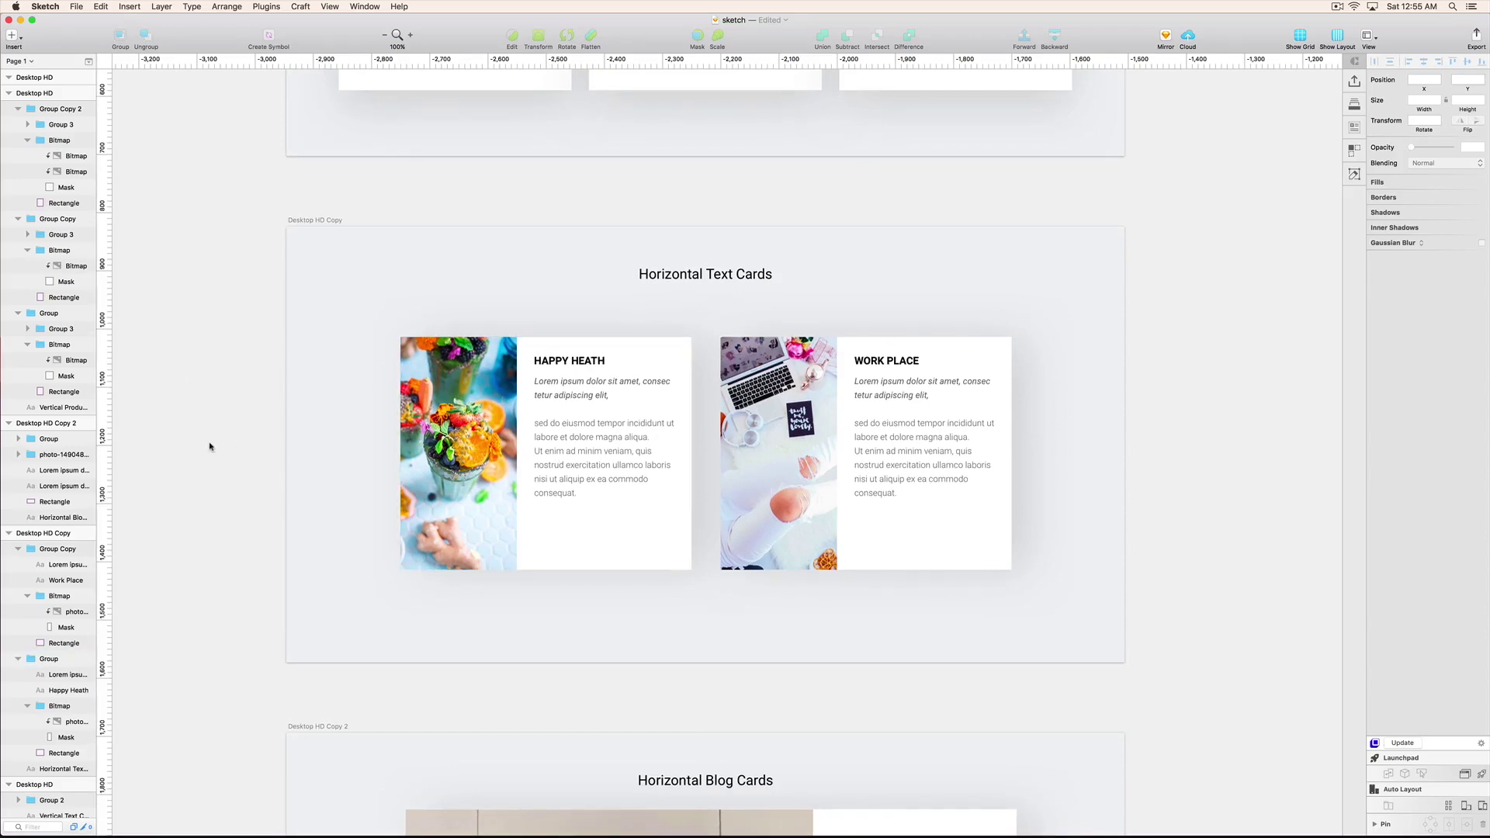
scroll(209, 447, "down", 15)
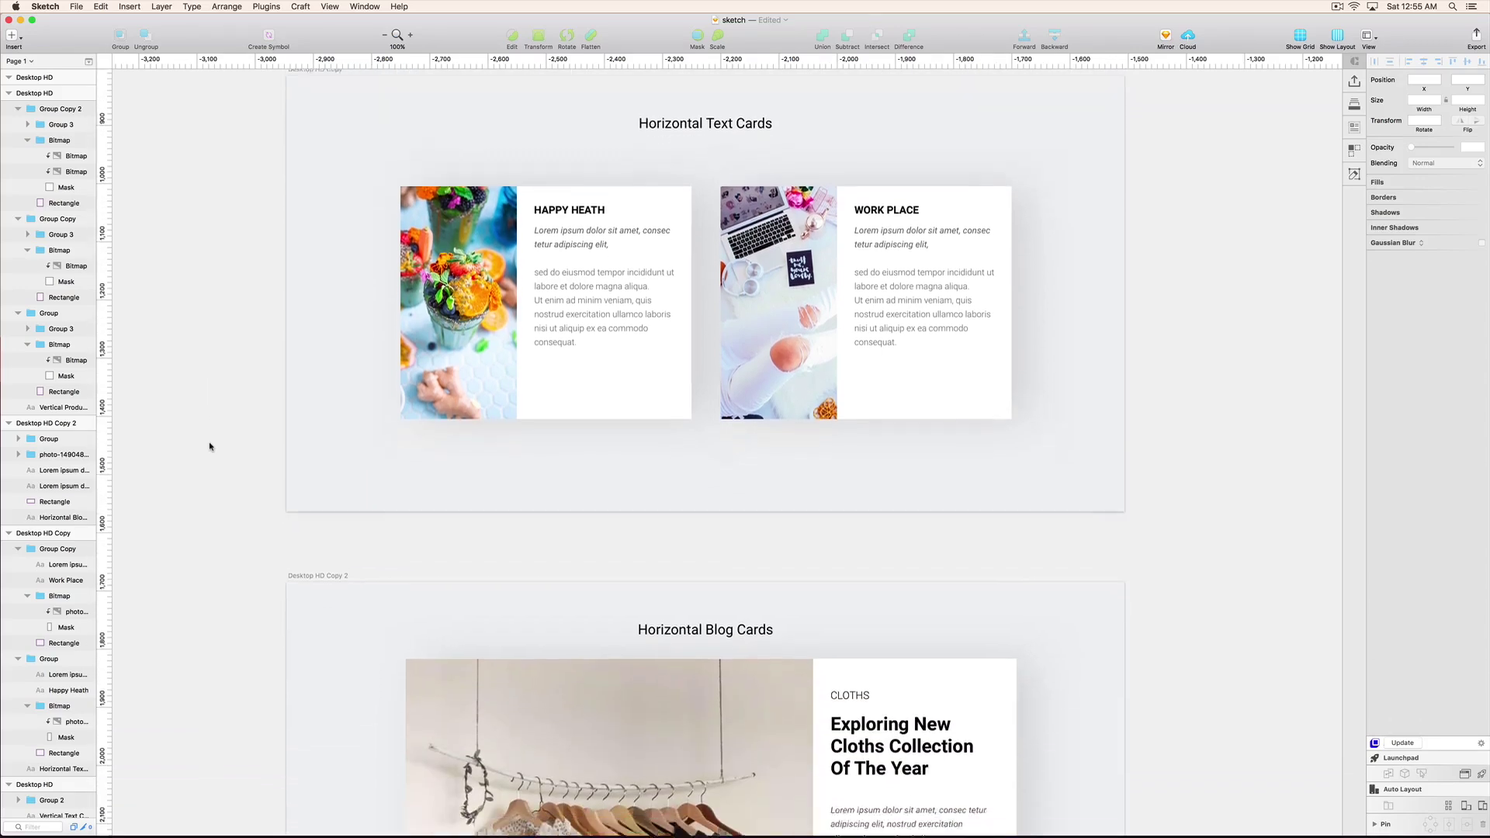
scroll(210, 446, "down", 3)
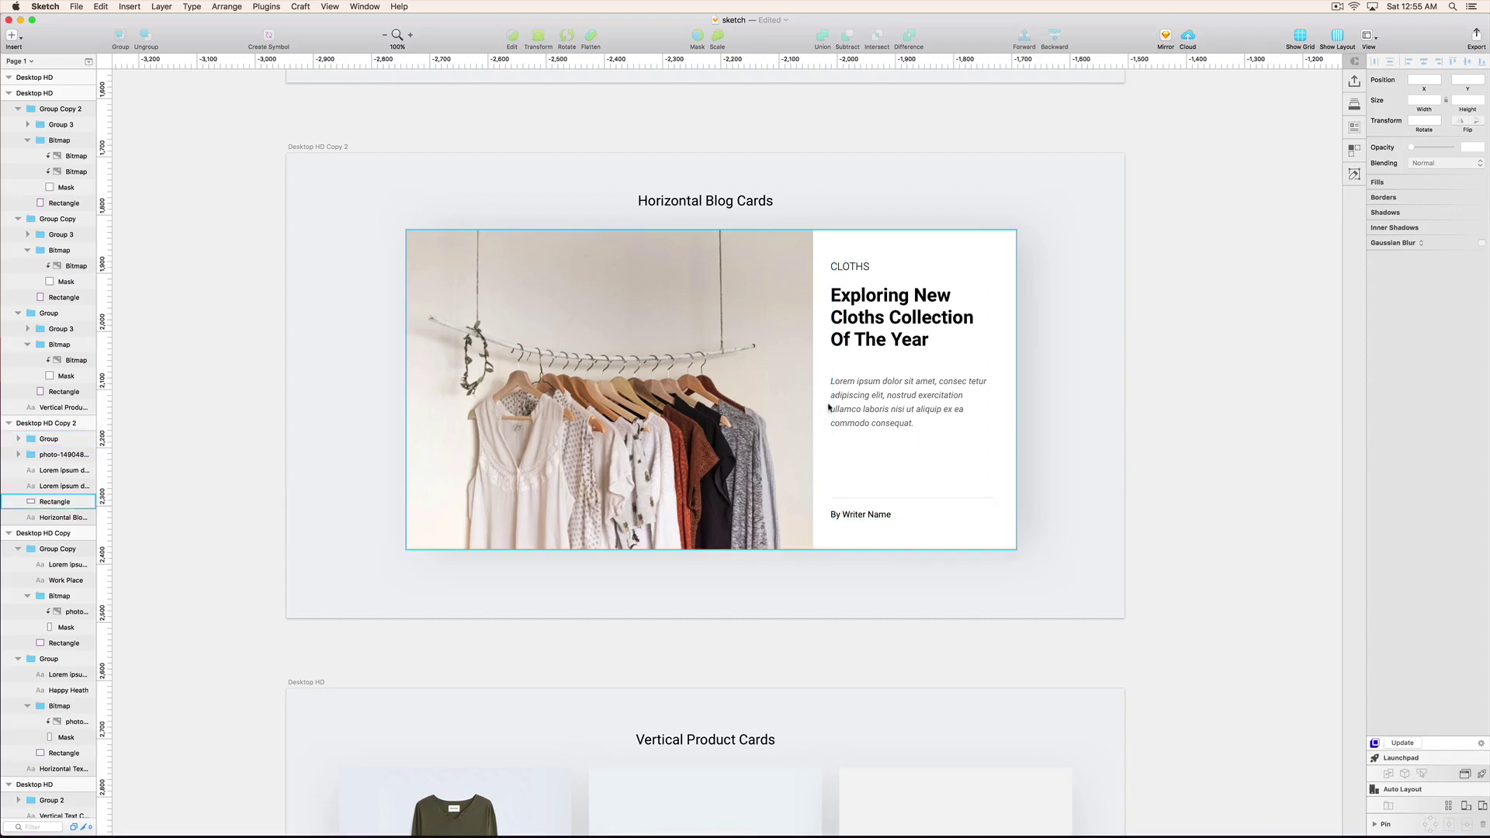
scroll(944, 402, "up", 1)
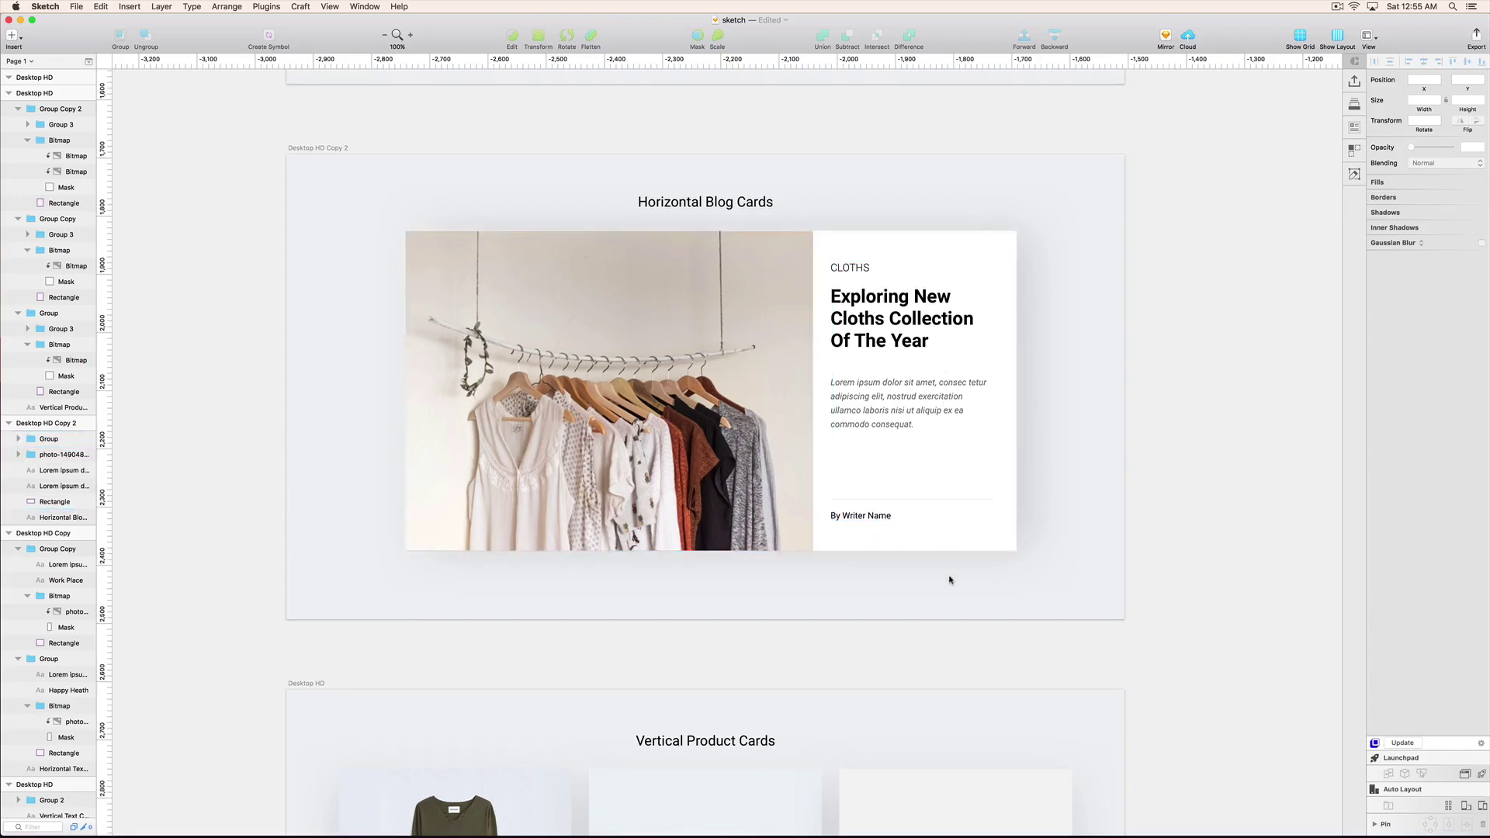
scroll(949, 580, "down", 10)
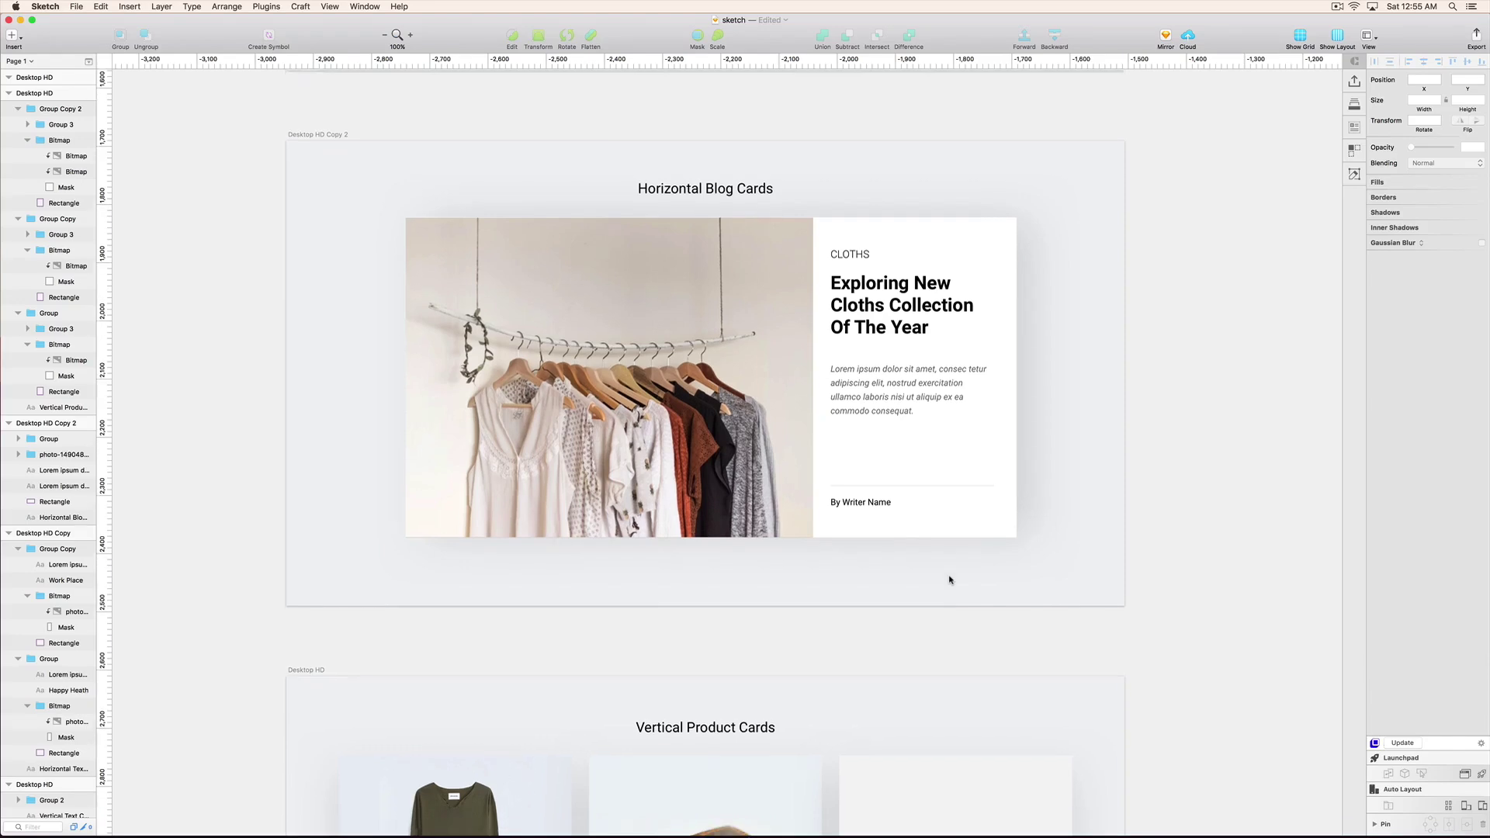
scroll(949, 579, "down", 6)
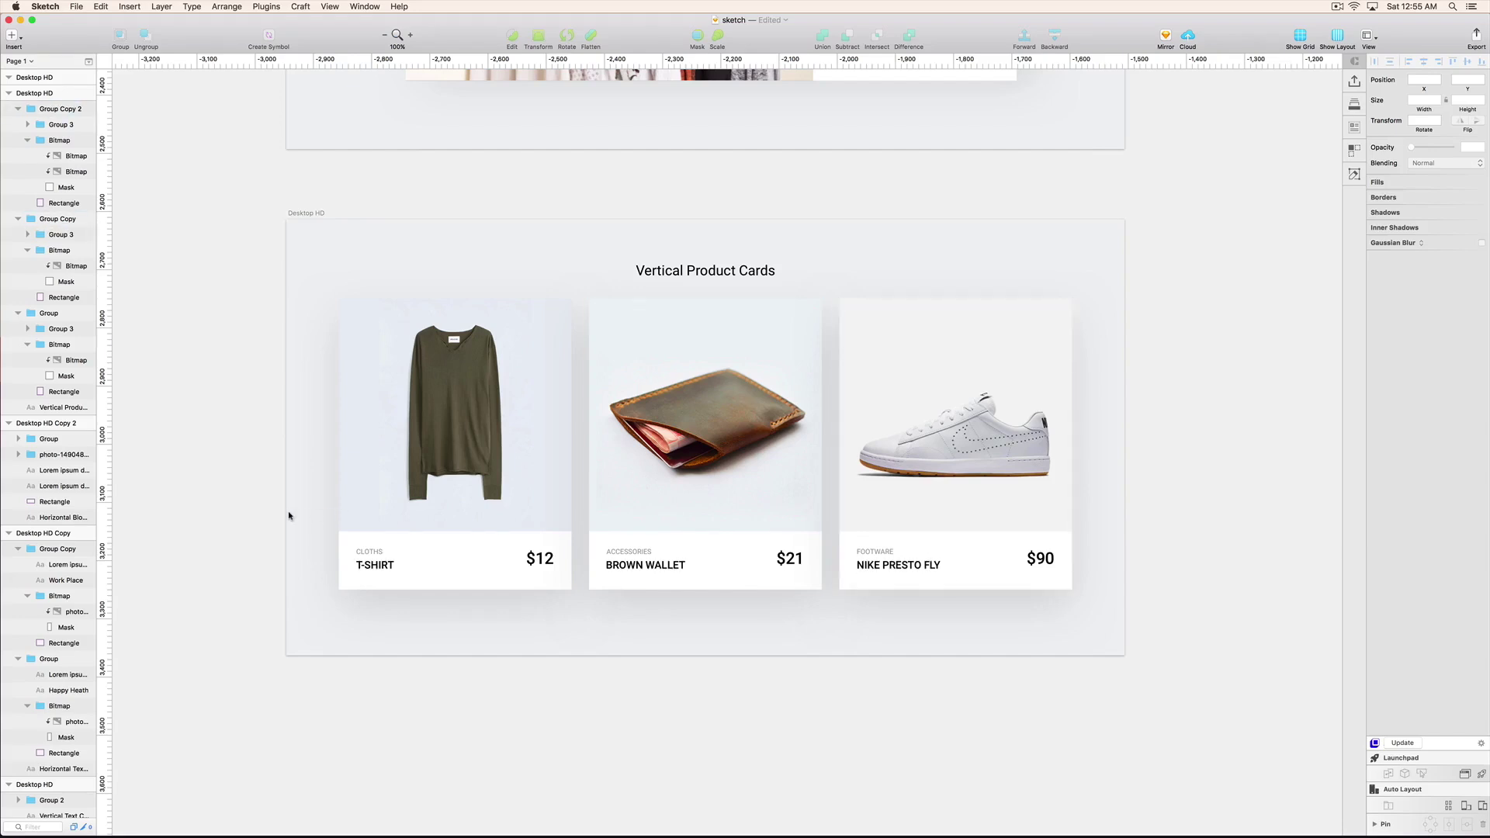
Inspect the T-SHIRT and BROWN WALLET cards, return to the top, and close the document.
left_click(403, 559)
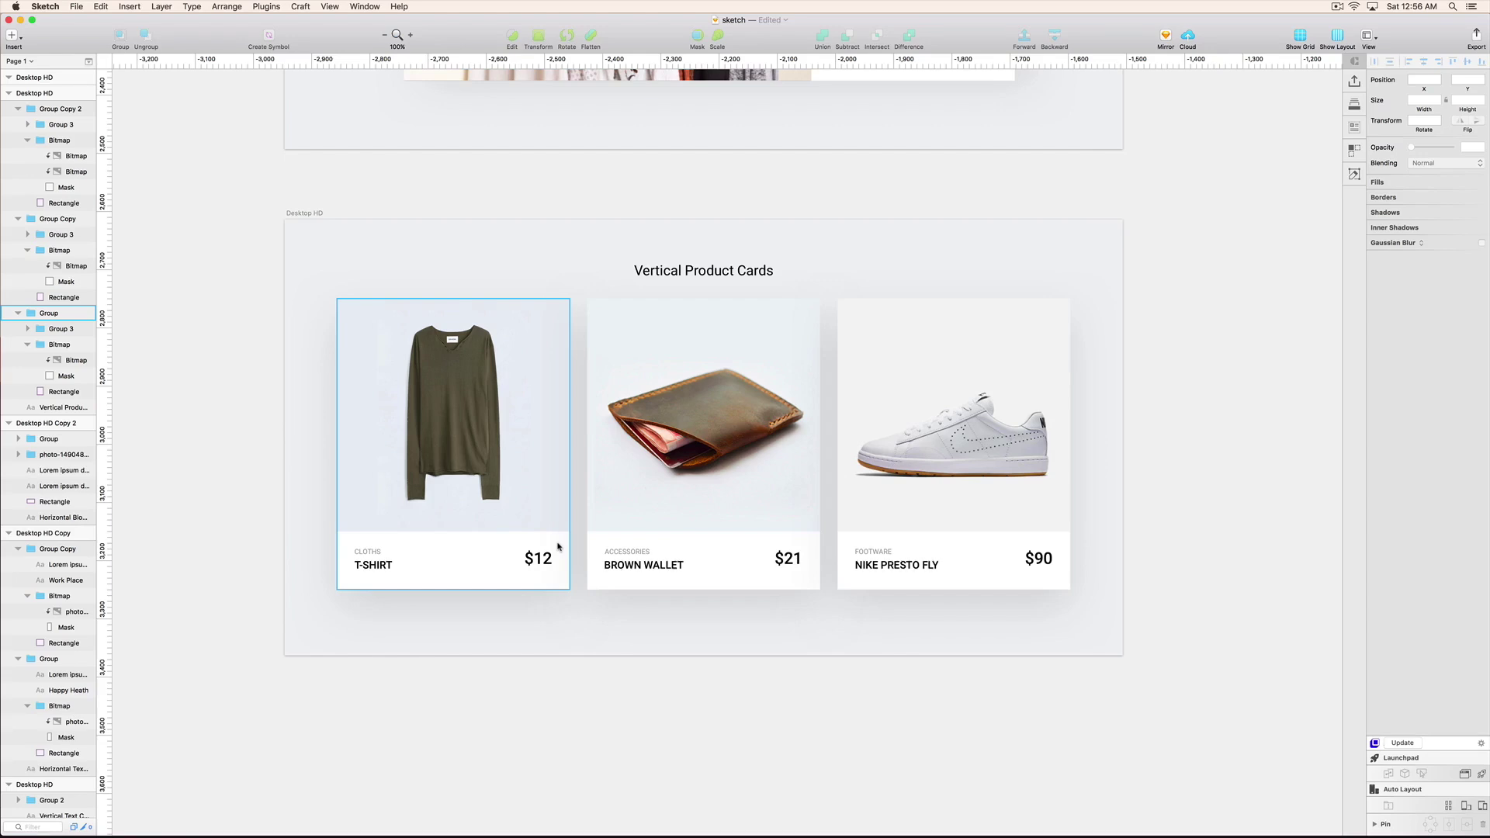
left_click(687, 440)
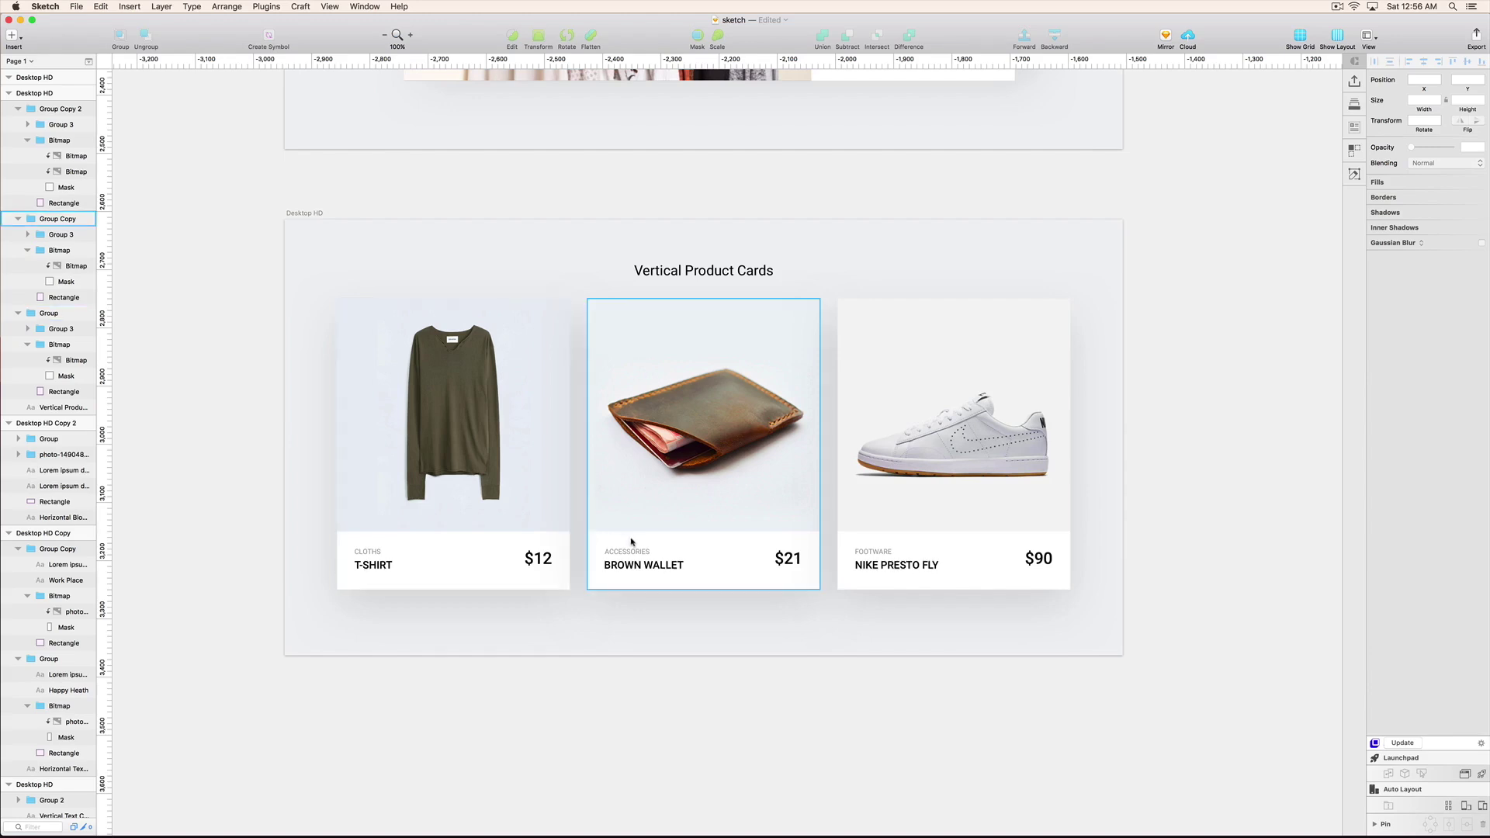
scroll(685, 440, "up", 5)
scroll(685, 440, "up", 1)
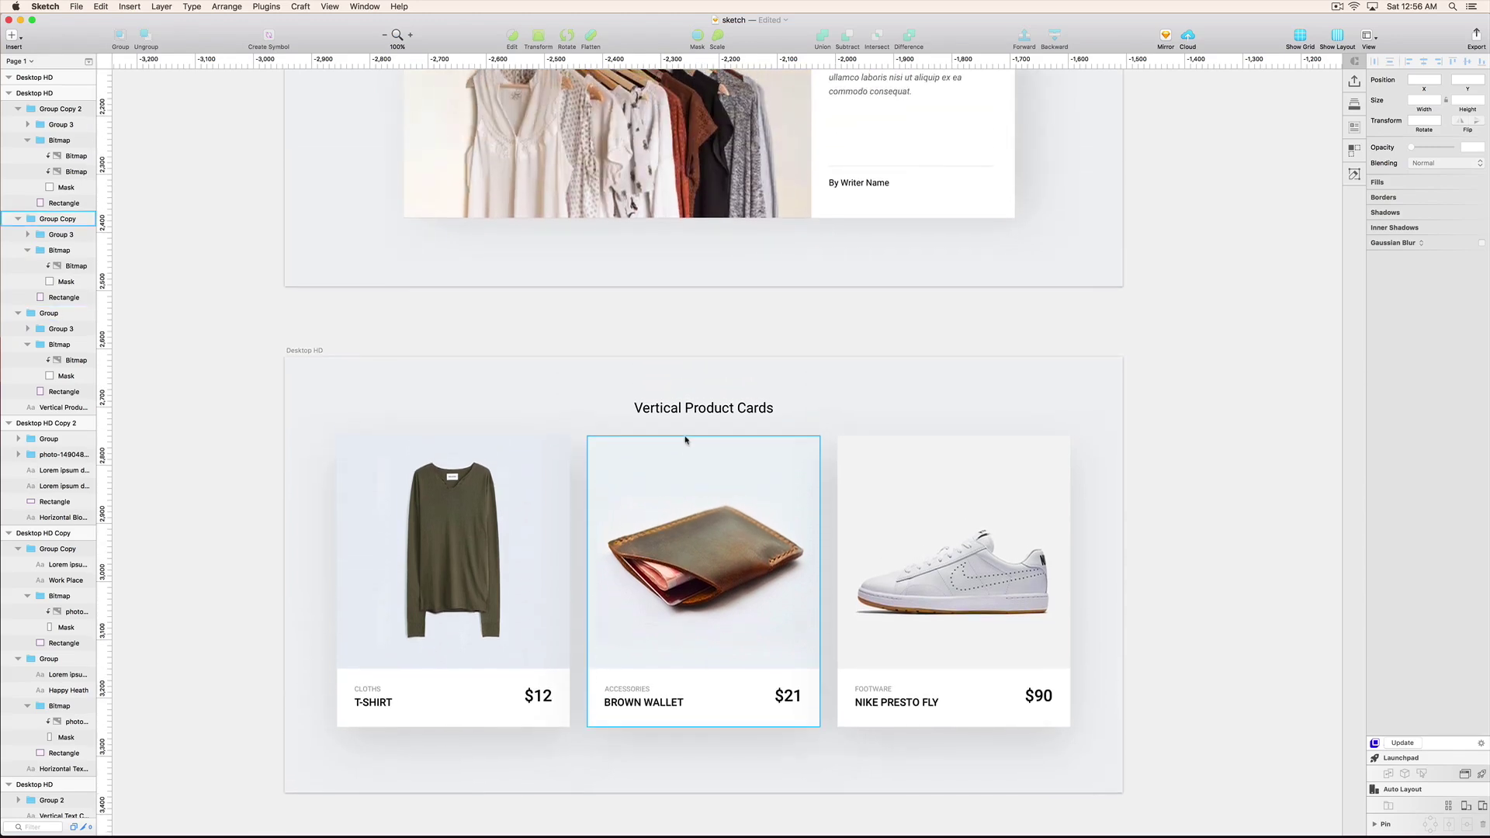
scroll(685, 440, "up", 20)
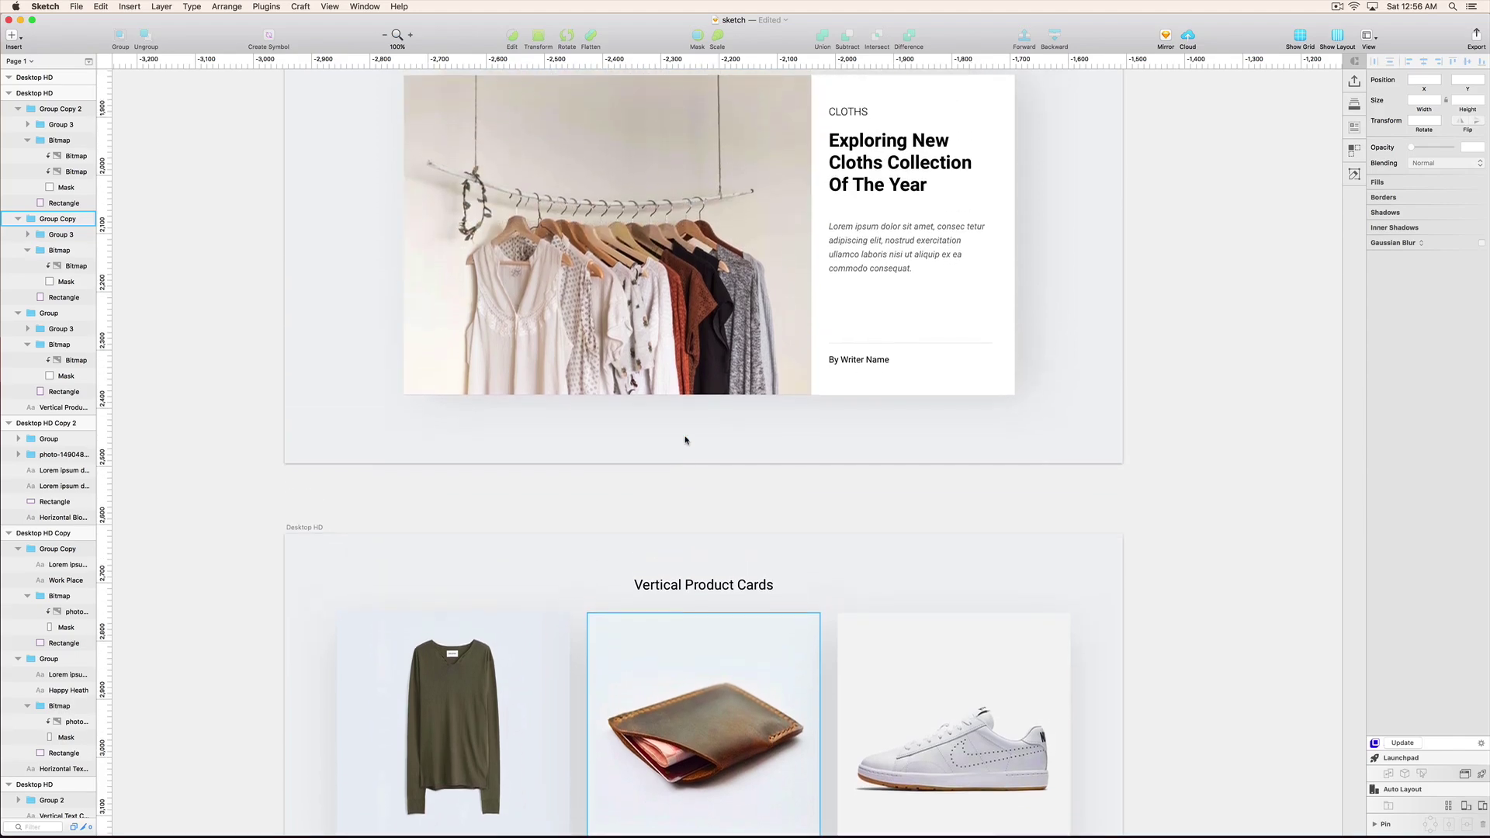
scroll(686, 440, "up", 15)
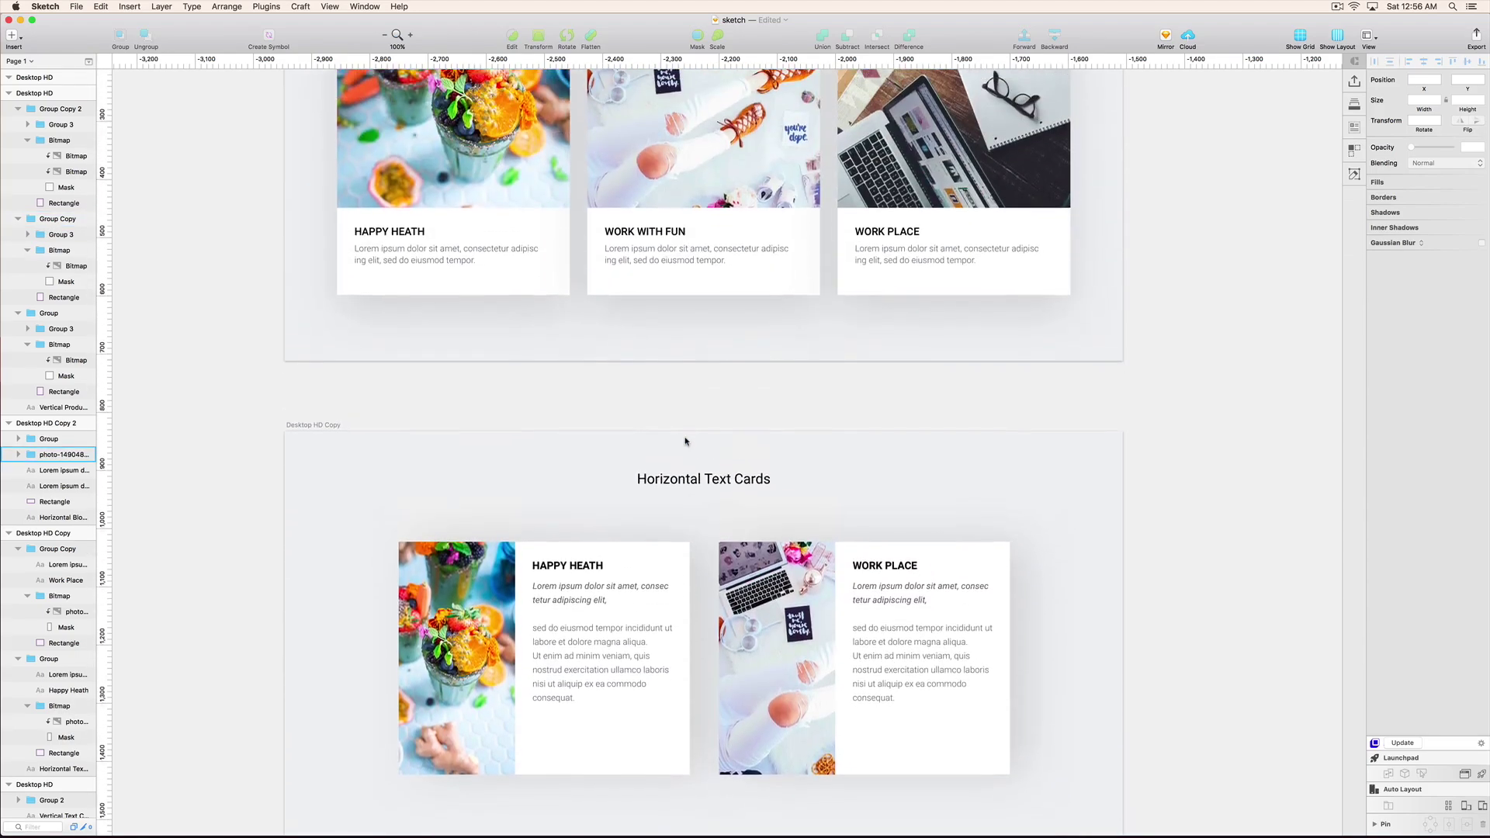
scroll(685, 441, "up", 5)
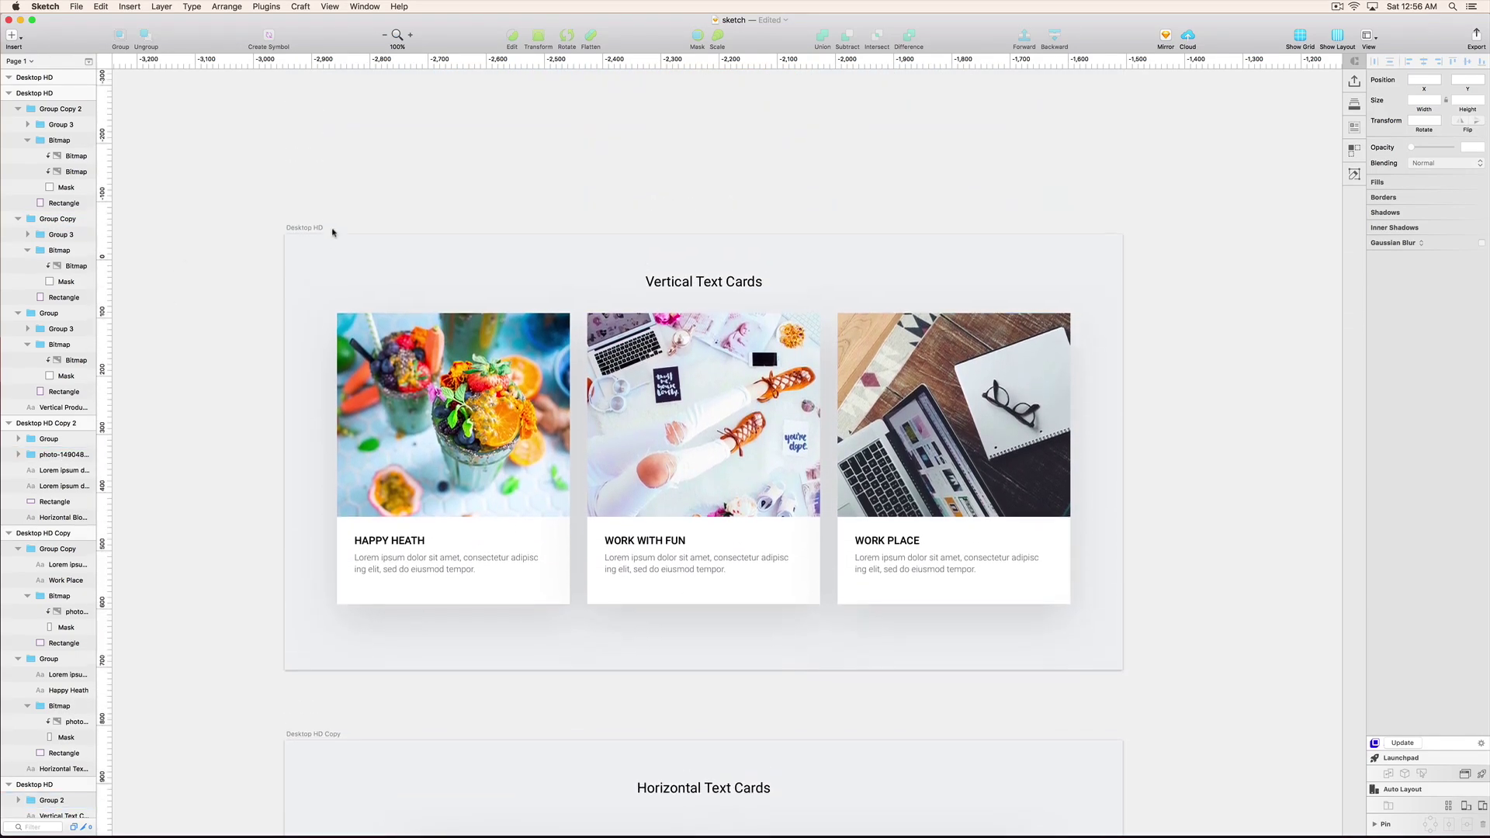
scroll(303, 189, "left", 1)
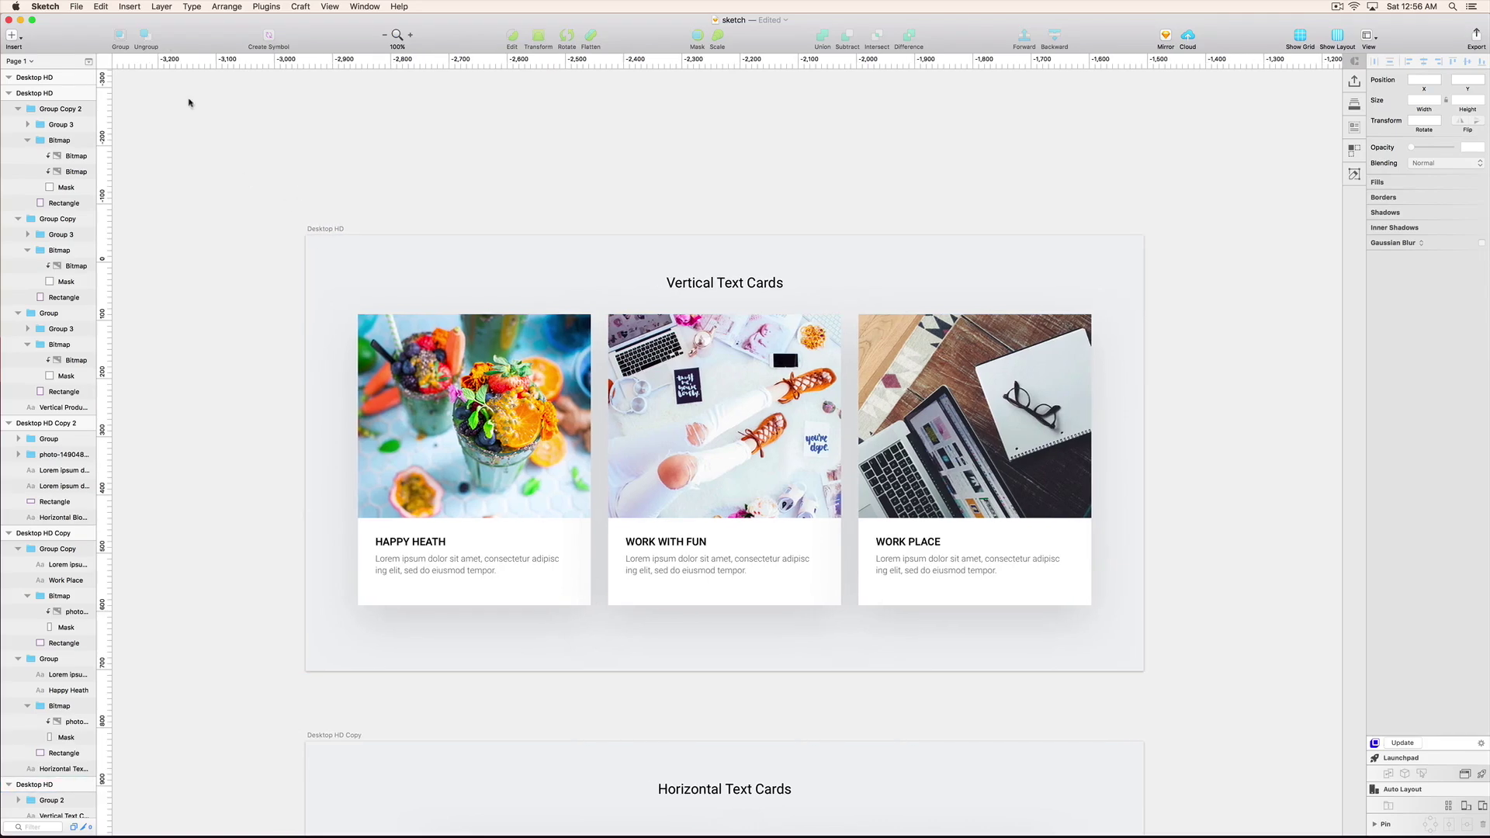
left_click(10, 20)
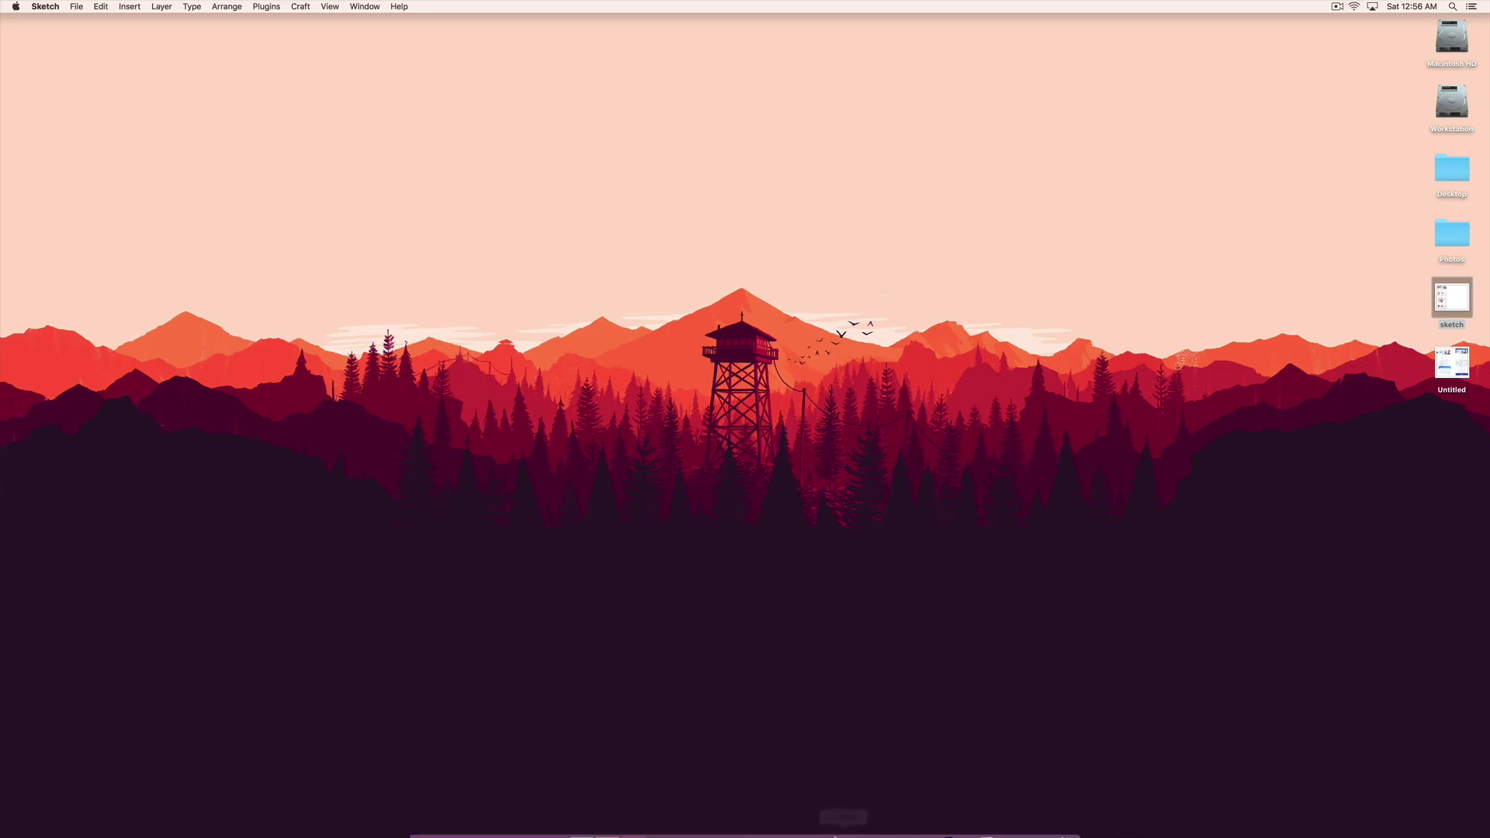
Create a new blank Untitled document from the Sketch Welcome window.
left_click(550, 827)
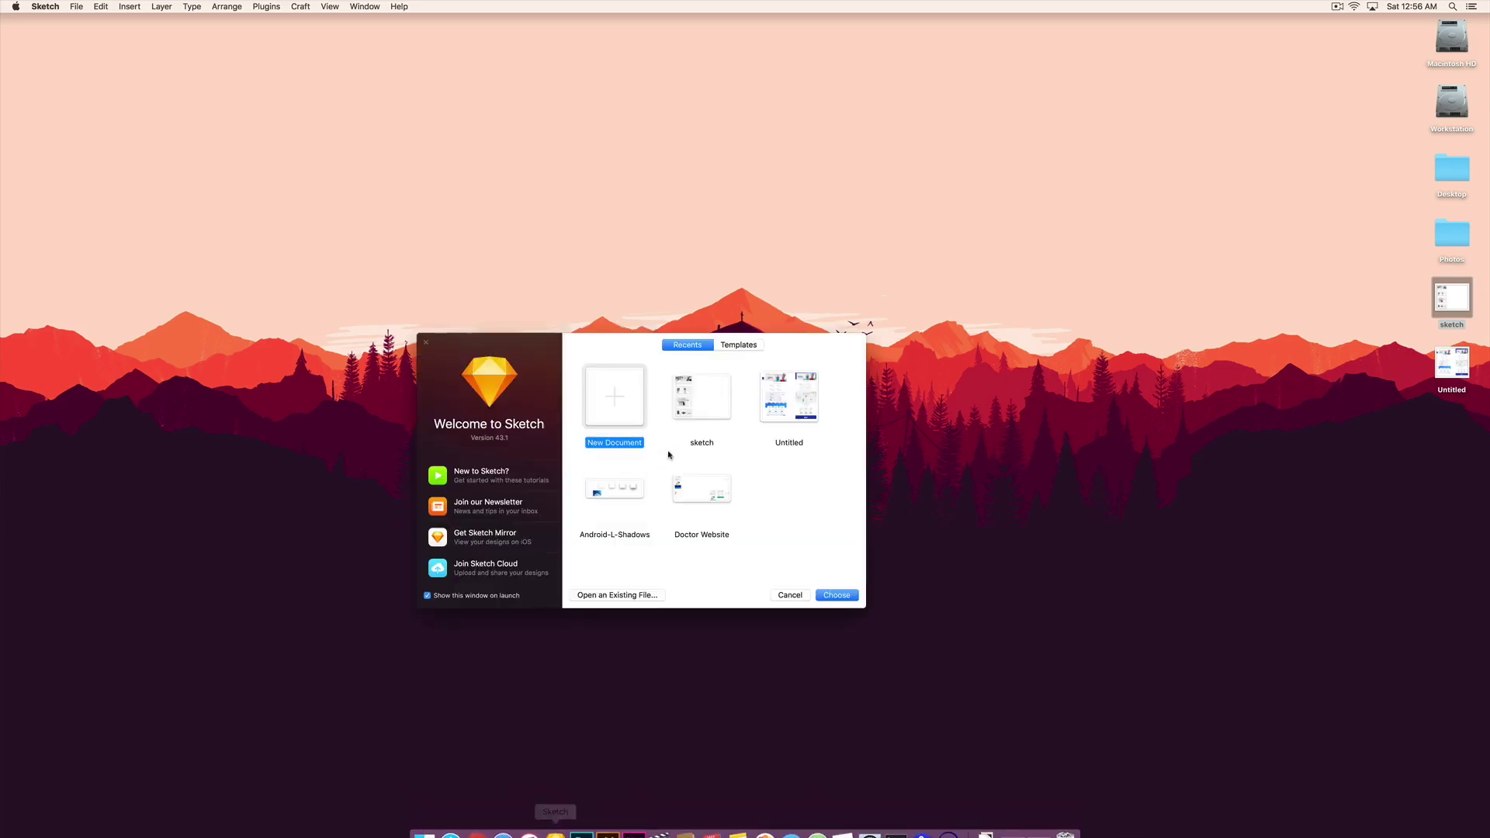
left_click(837, 594)
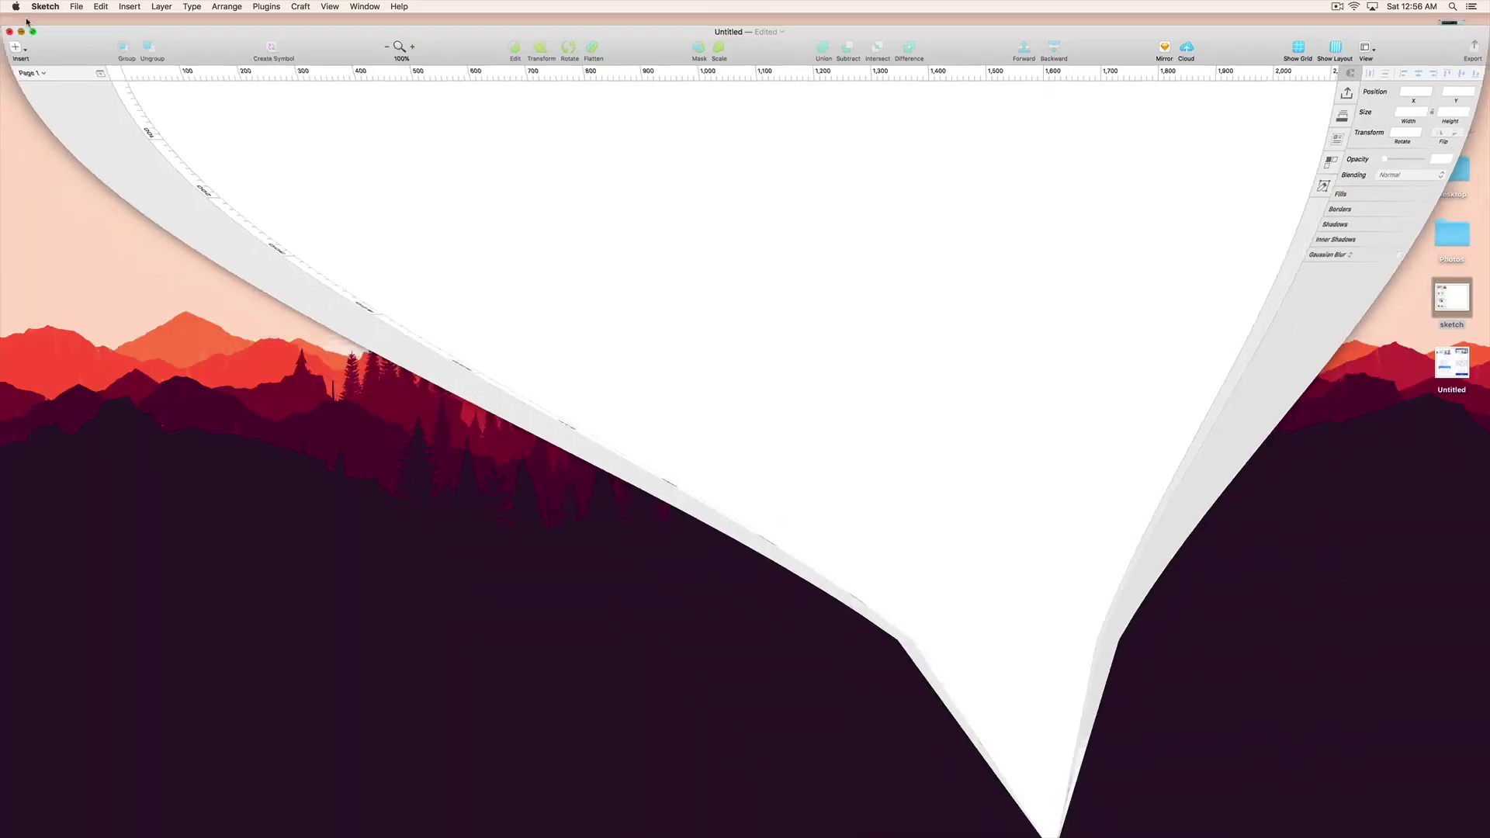
left_click(20, 19)
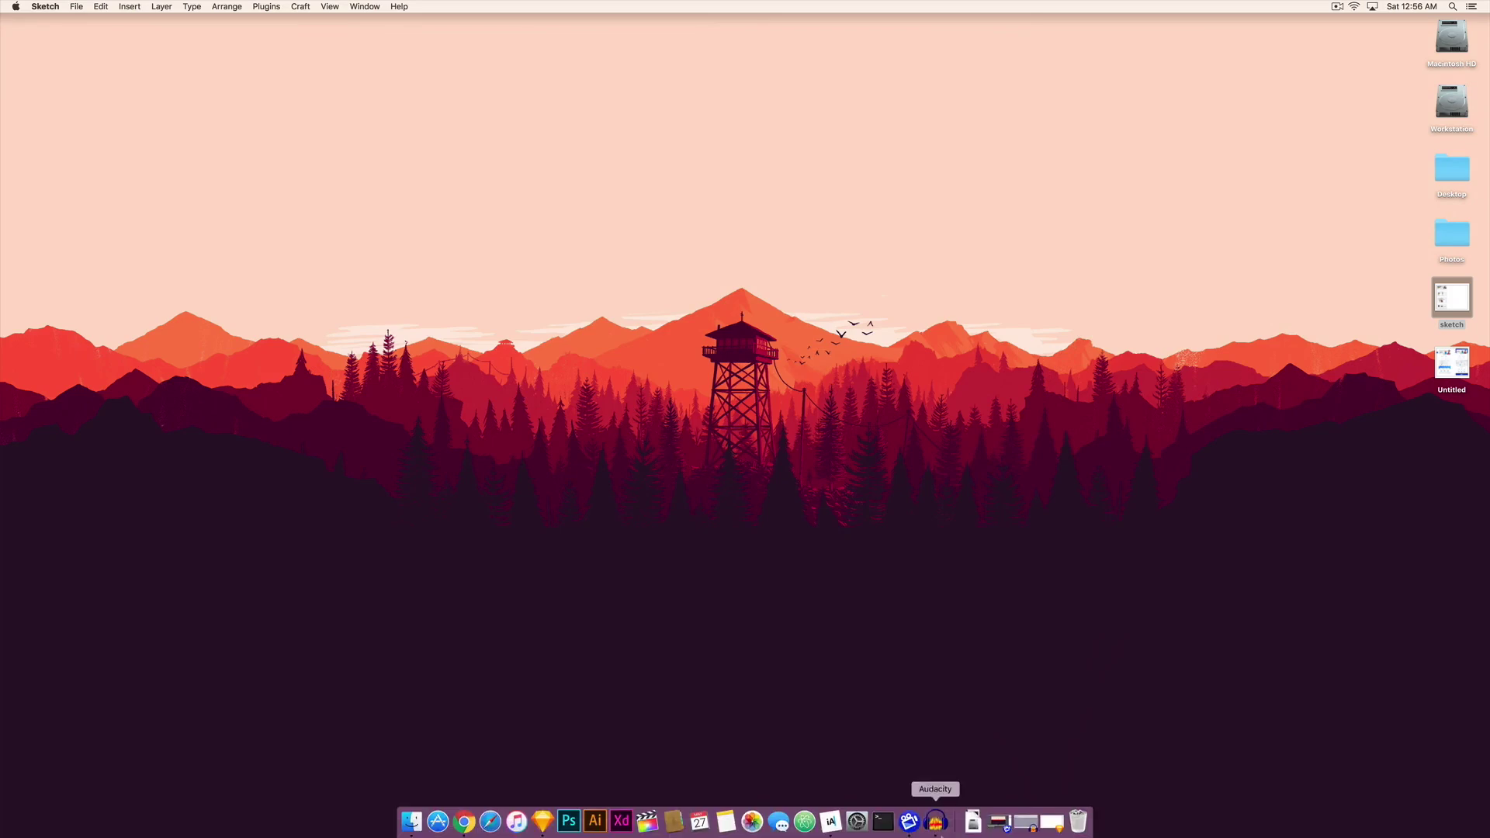
left_click(1048, 825)
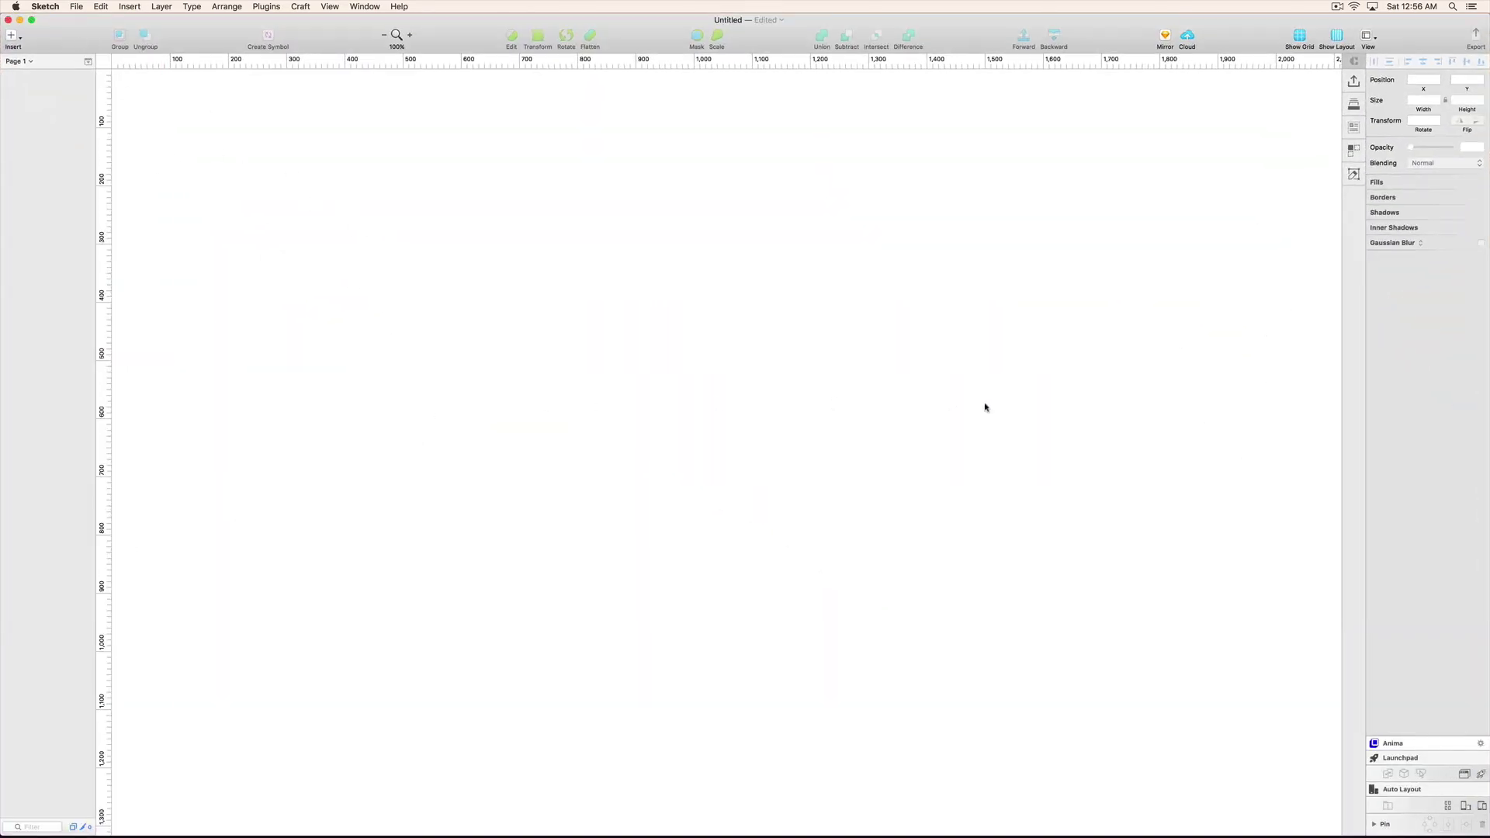
Add a Desktop HD artboard and set its height to 700.
key("a")
left_click(1459, 245)
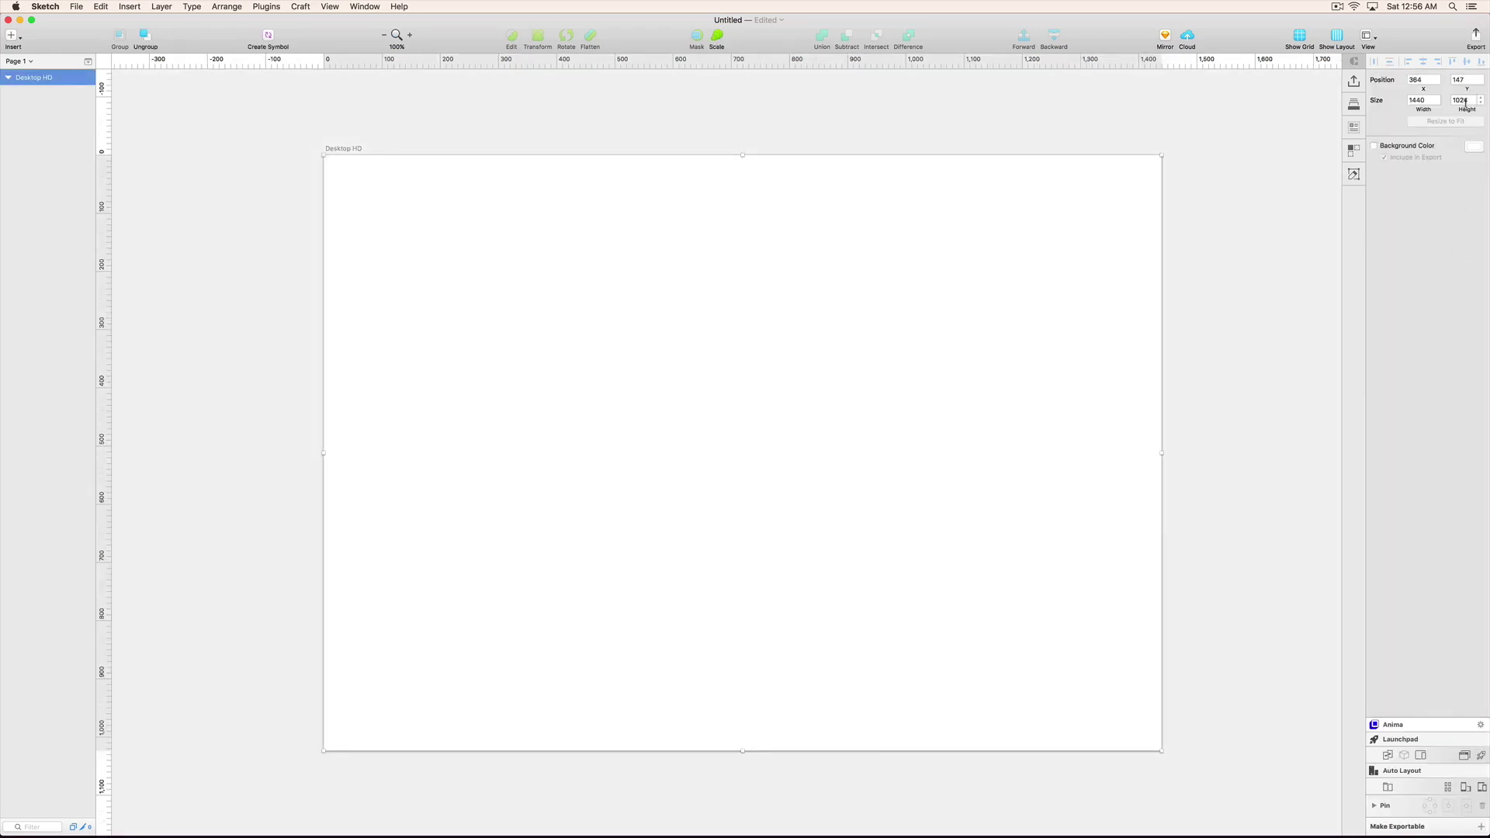
left_click(1466, 101)
type("700")
key("Return")
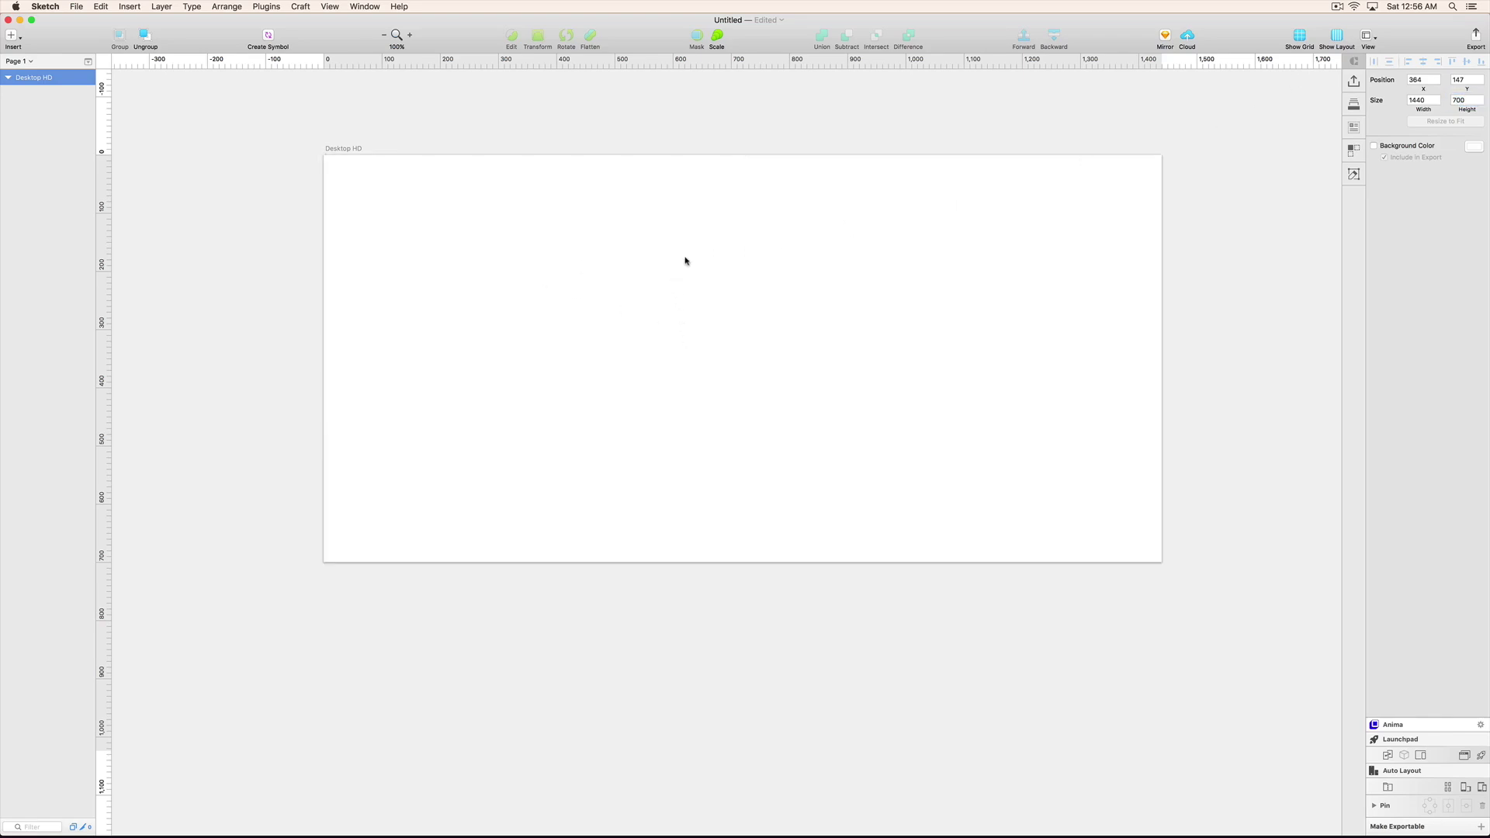
scroll(675, 310, "up", 3)
left_click(634, 197)
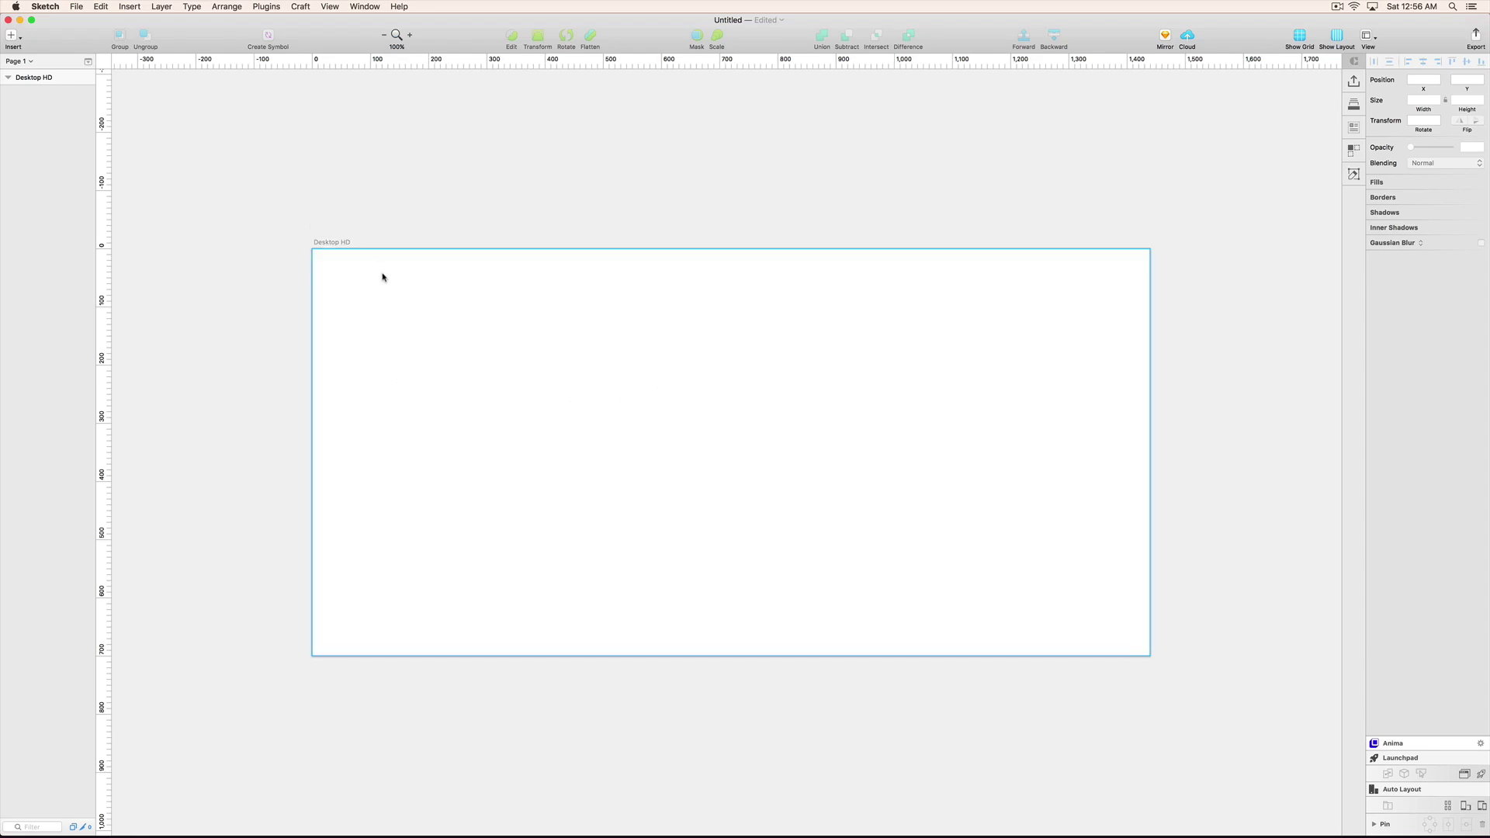
scroll(776, 202, "left", 1)
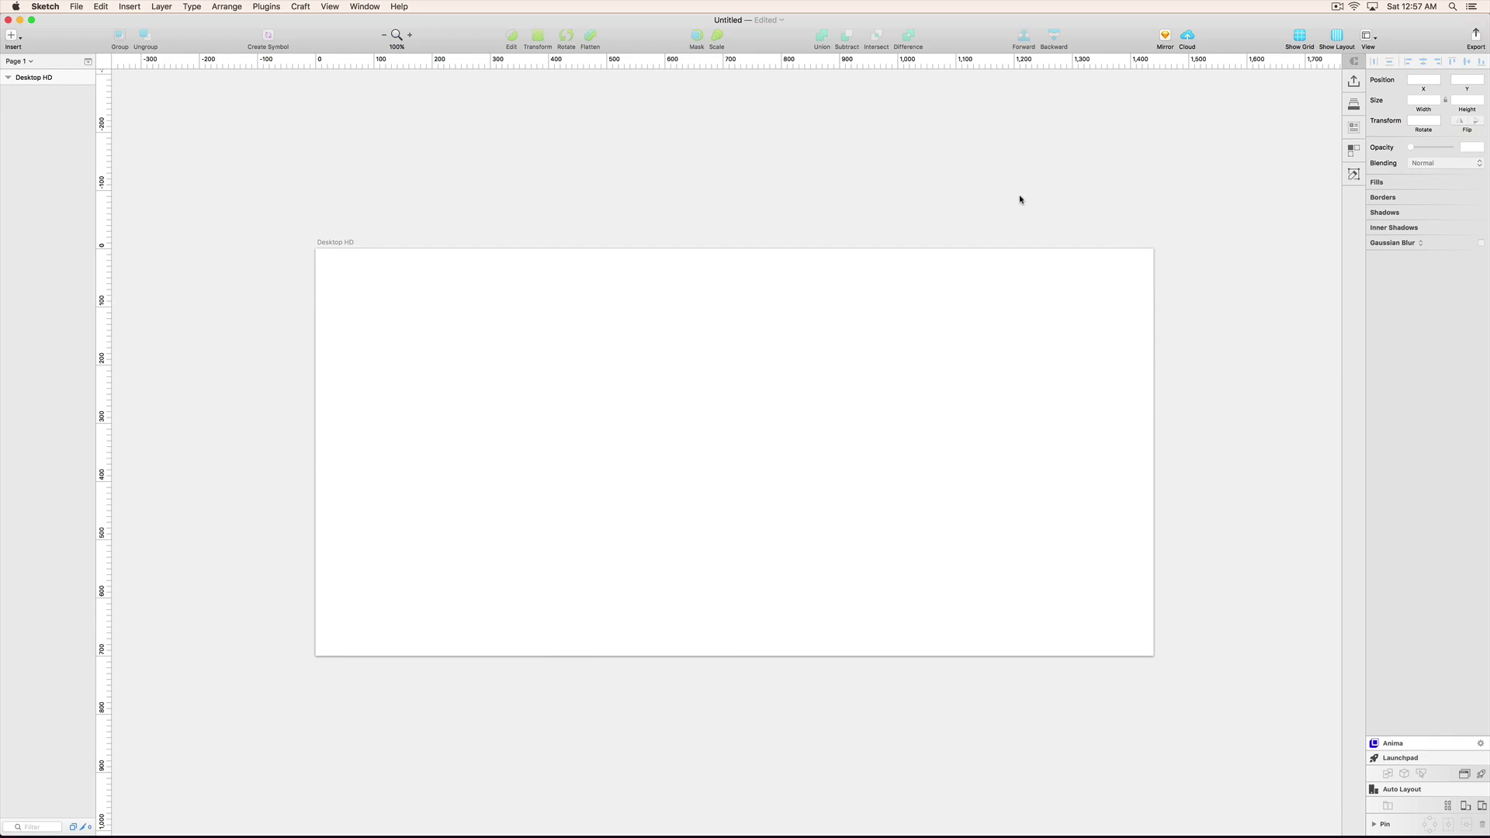
Draw a rectangle on the artboard's left side and size it 400 × 500.
key("v")
left_click_drag(426, 309, 603, 569)
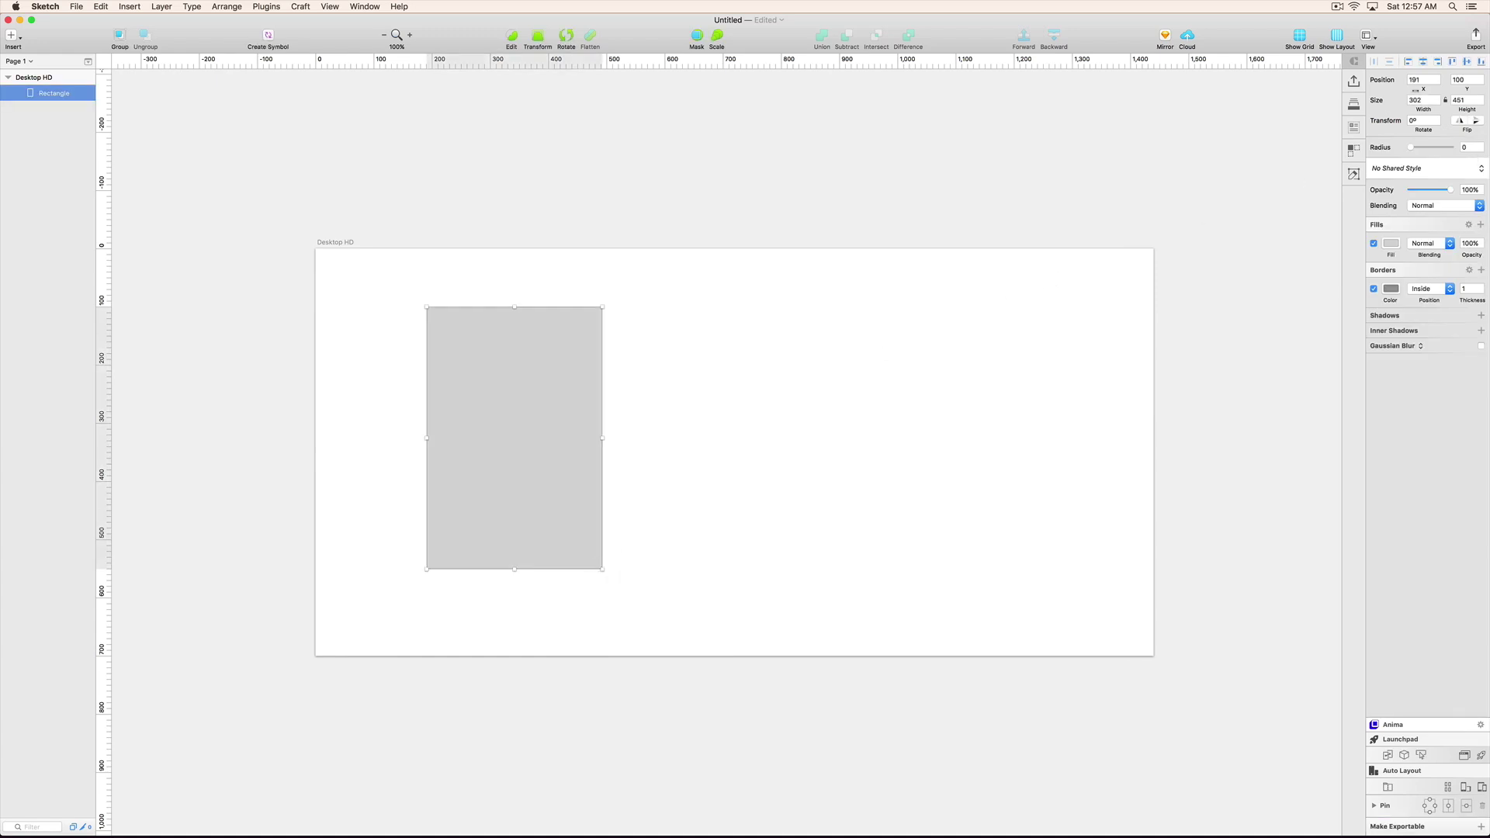
left_click(1422, 99)
type("4")
key("Tab")
type("500")
key("Return")
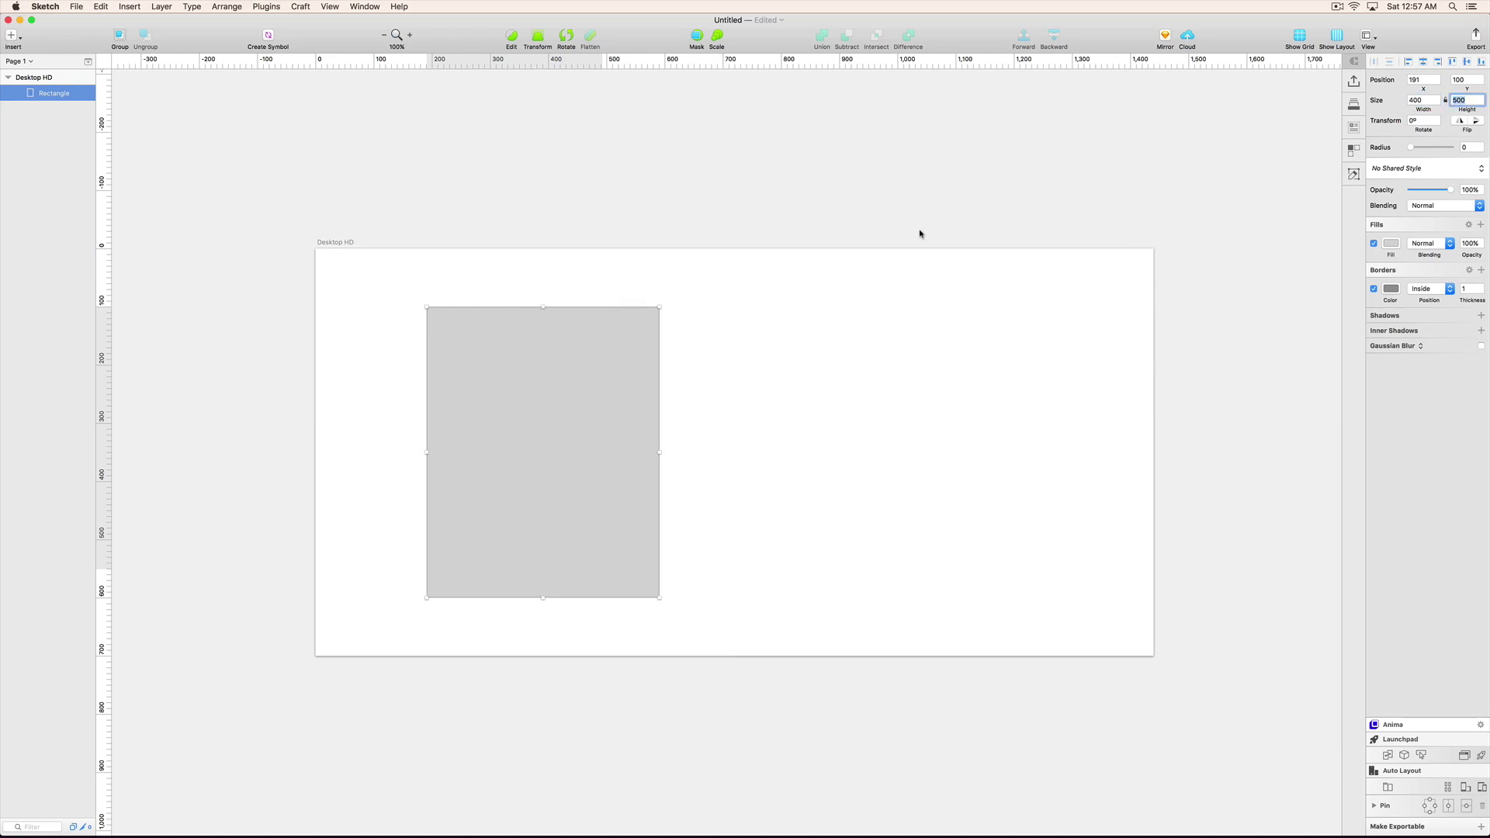
Shift the rectangle slightly left and remove its border.
left_click(924, 196)
left_click_drag(635, 408, 601, 404)
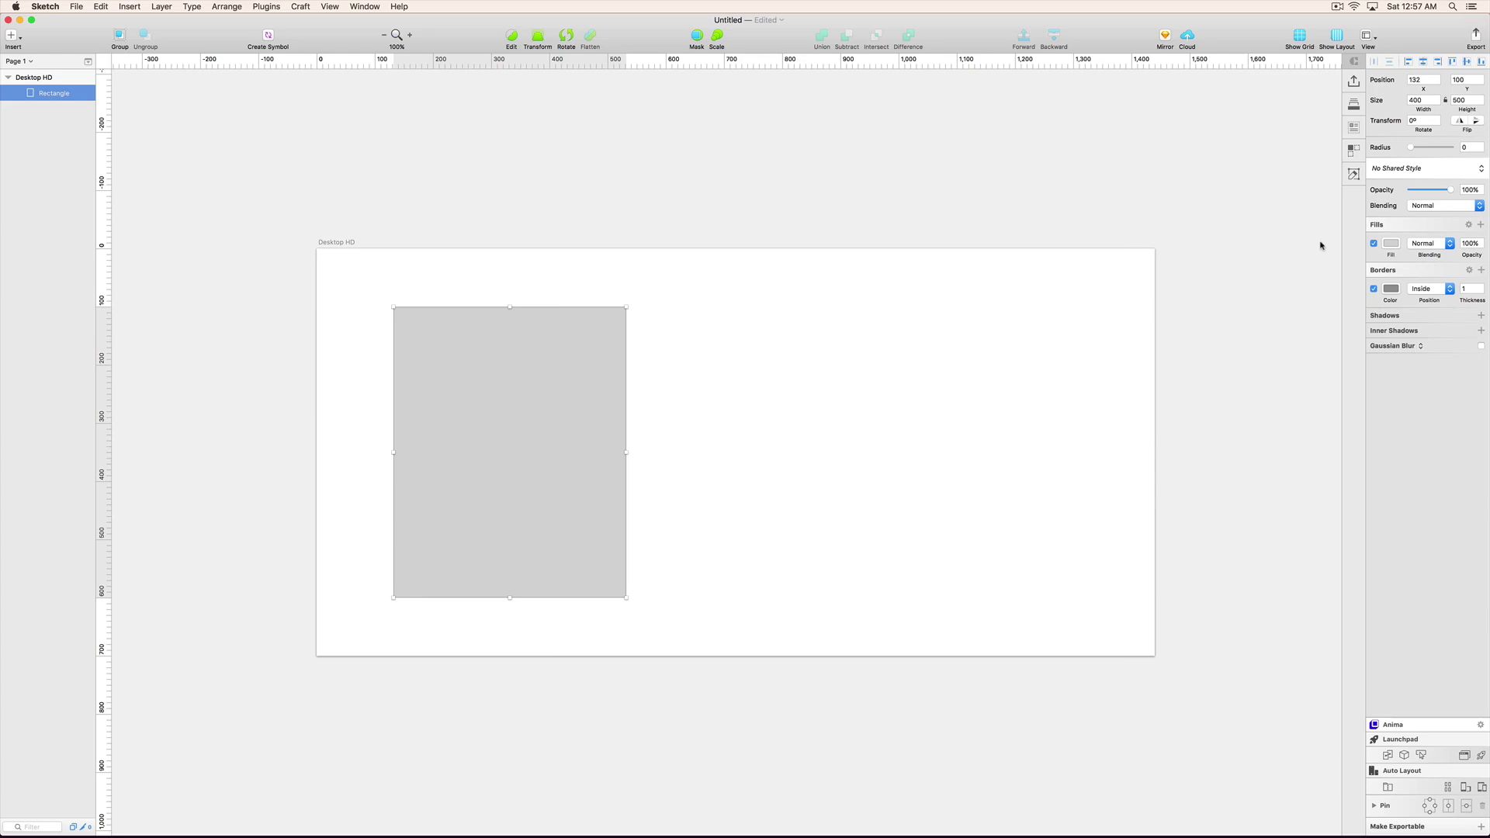
left_click(1375, 290)
left_click(772, 225)
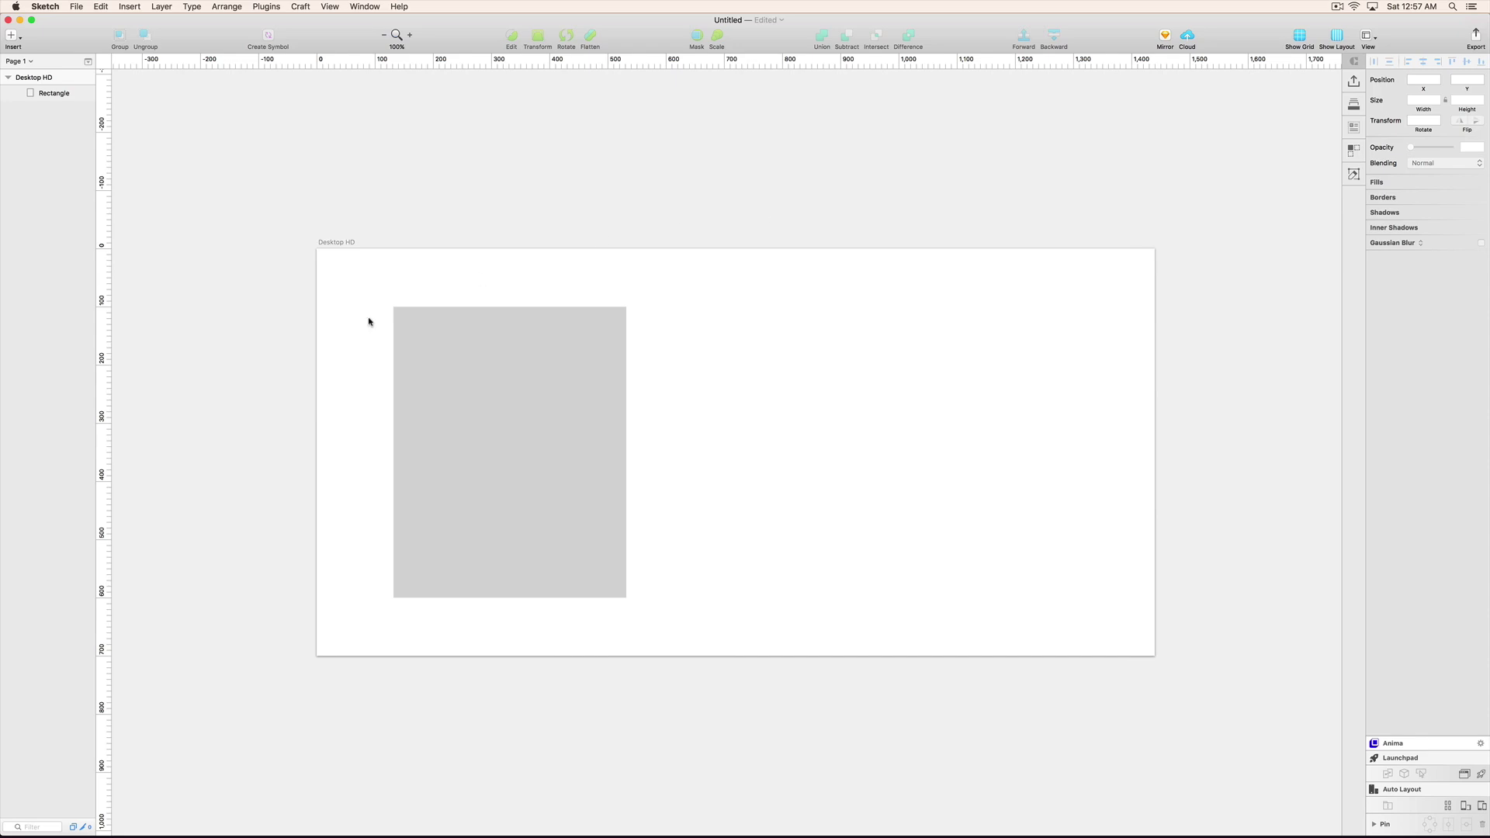
Turn on the Desktop HD artboard background color and set it to f1f2f5.
left_click(336, 243)
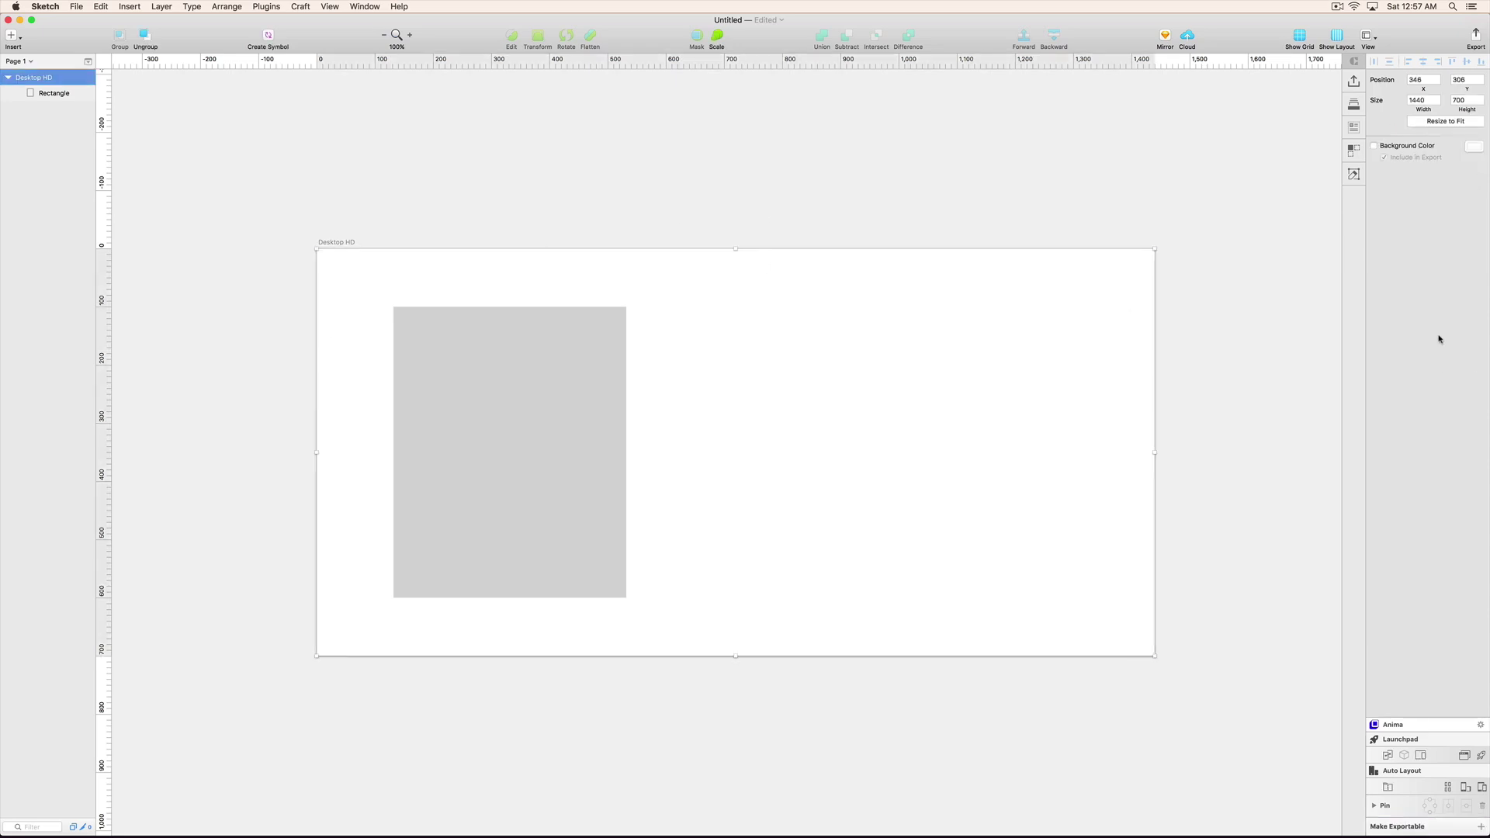
left_click(1390, 147)
left_click(1474, 147)
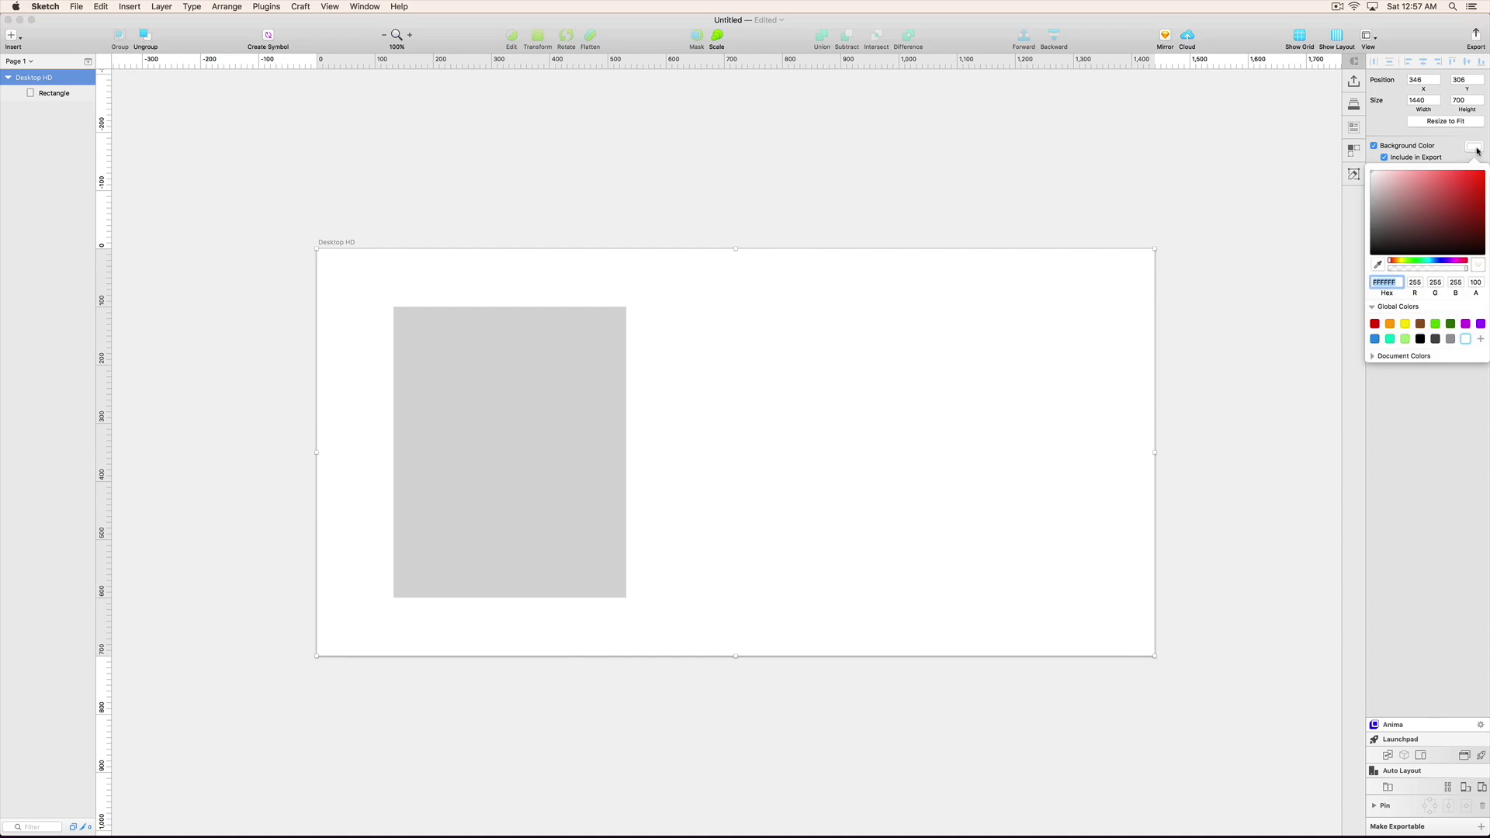
type("f1f2f5")
key("Return")
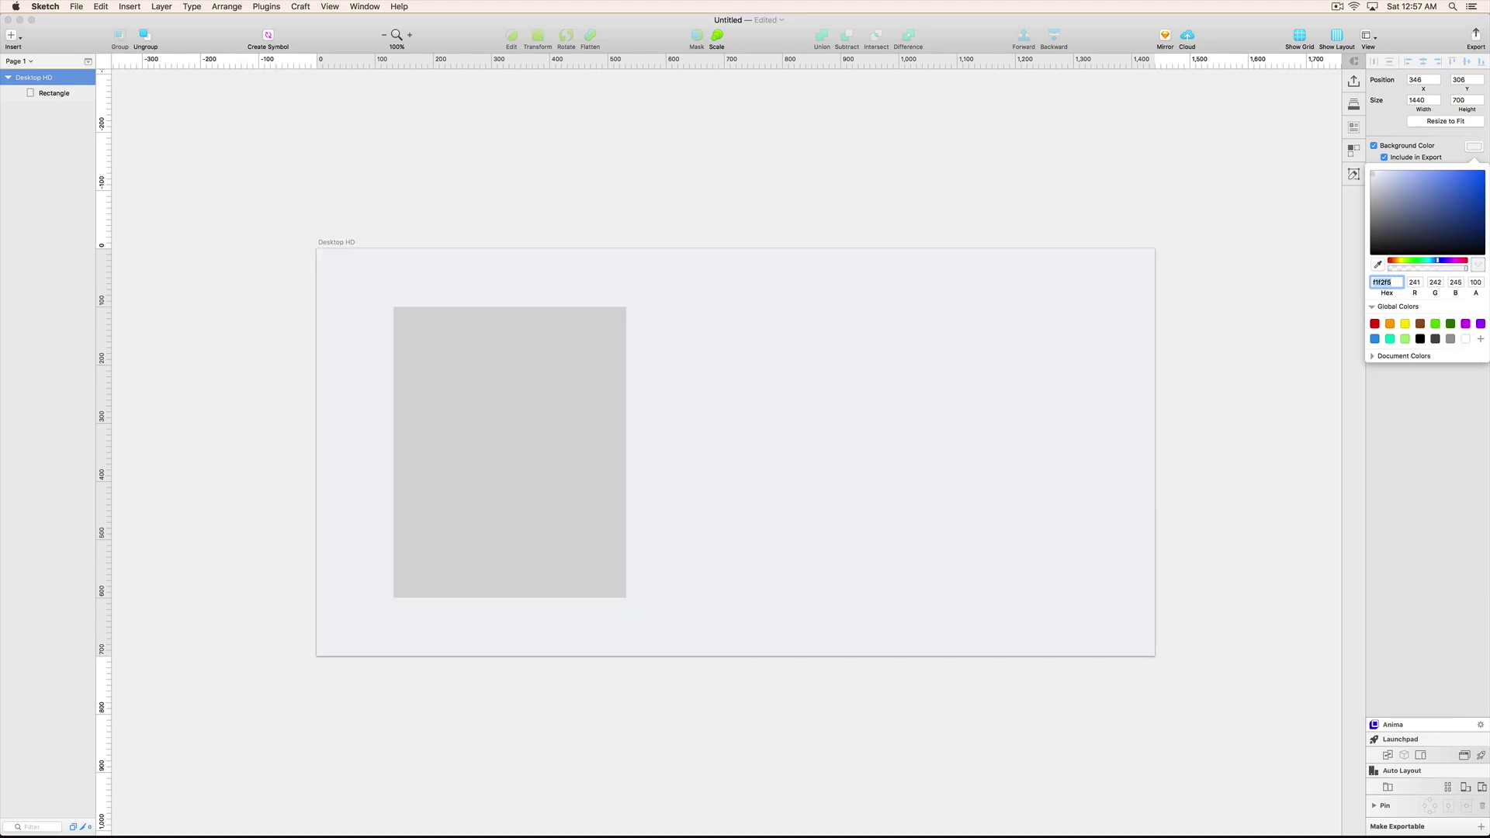
left_click(575, 379)
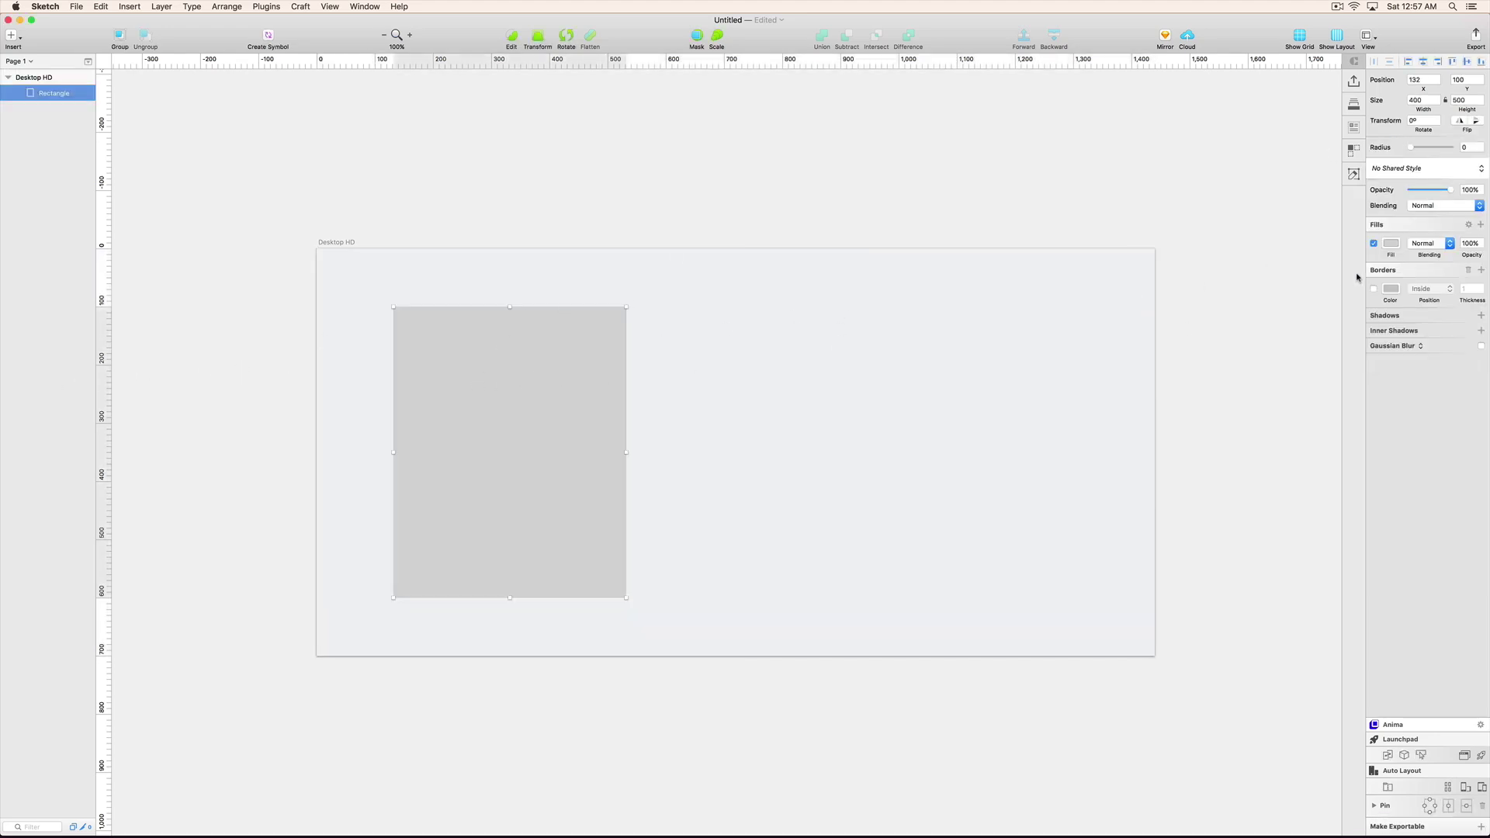
Make the rectangle's fill white and zoom in to 200% on the card.
left_click(1391, 243)
left_click(1373, 281)
left_click(523, 388)
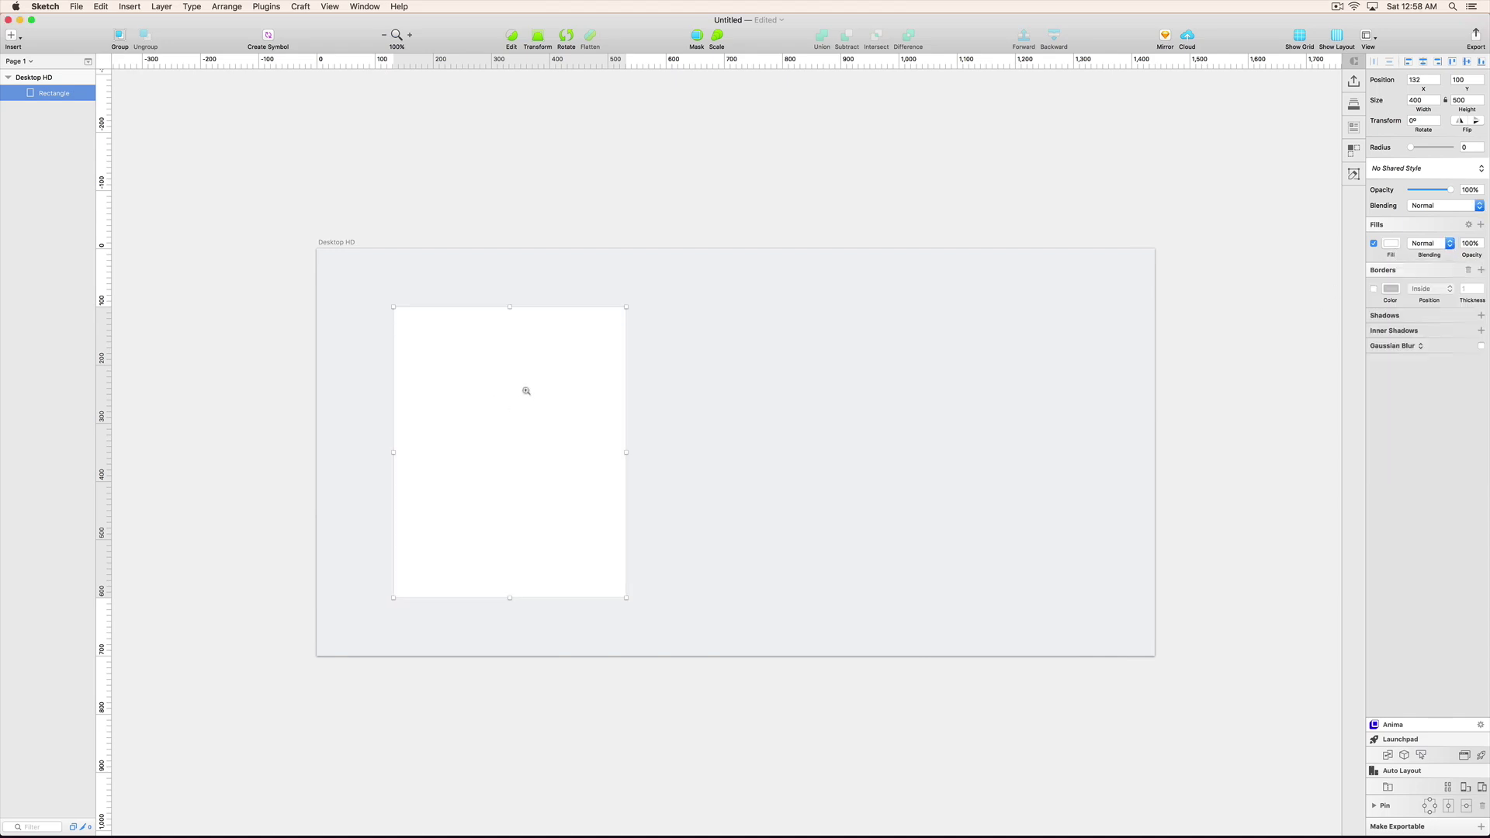
key("super+plus")
scroll(514, 398, "down", 3)
scroll(515, 397, "left", 3)
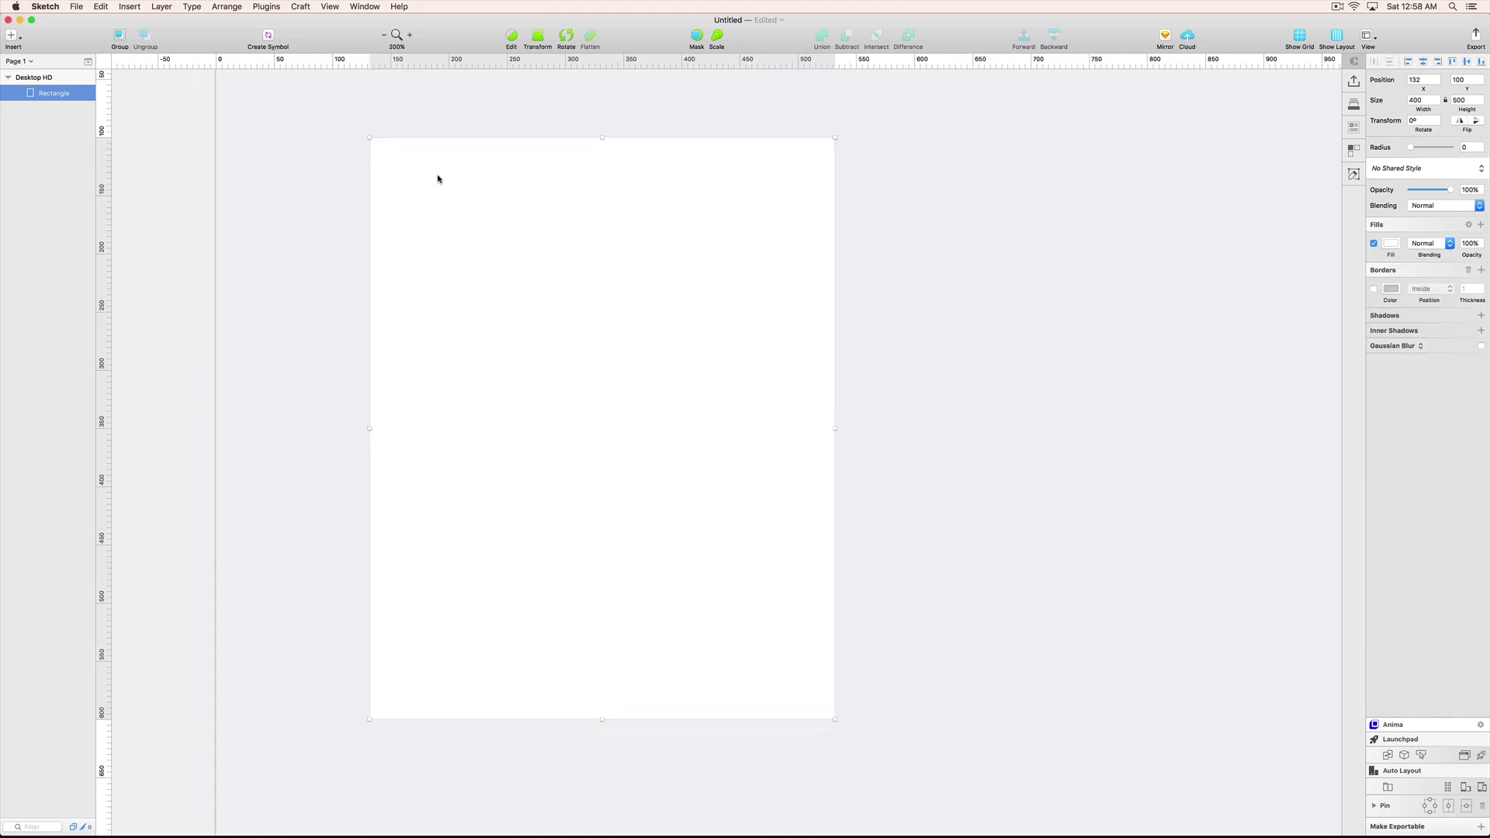
Draw a borderless second rectangle, 350 high, across the card's top.
key("v")
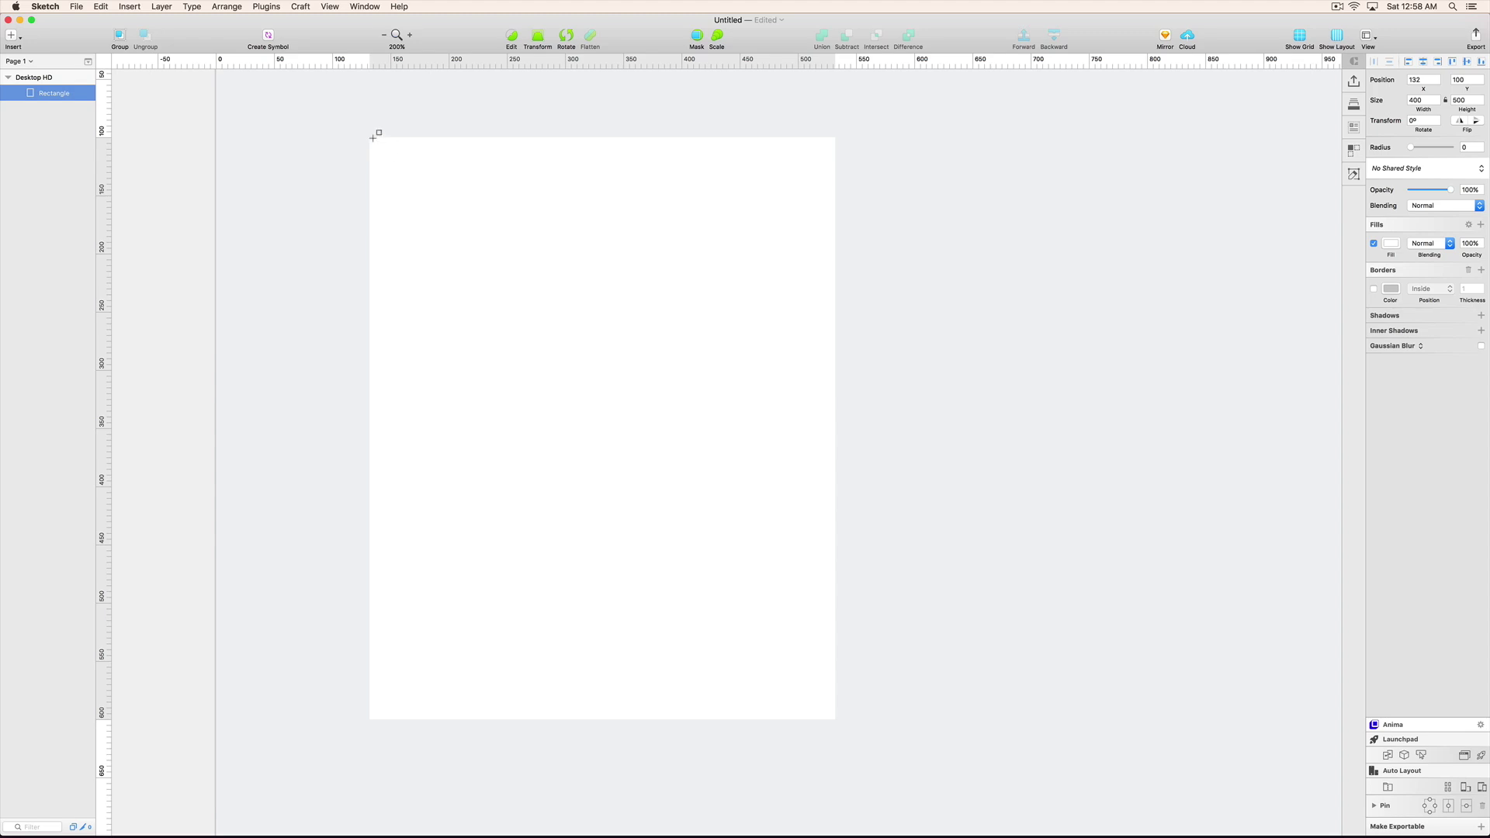
left_click_drag(371, 138, 834, 532)
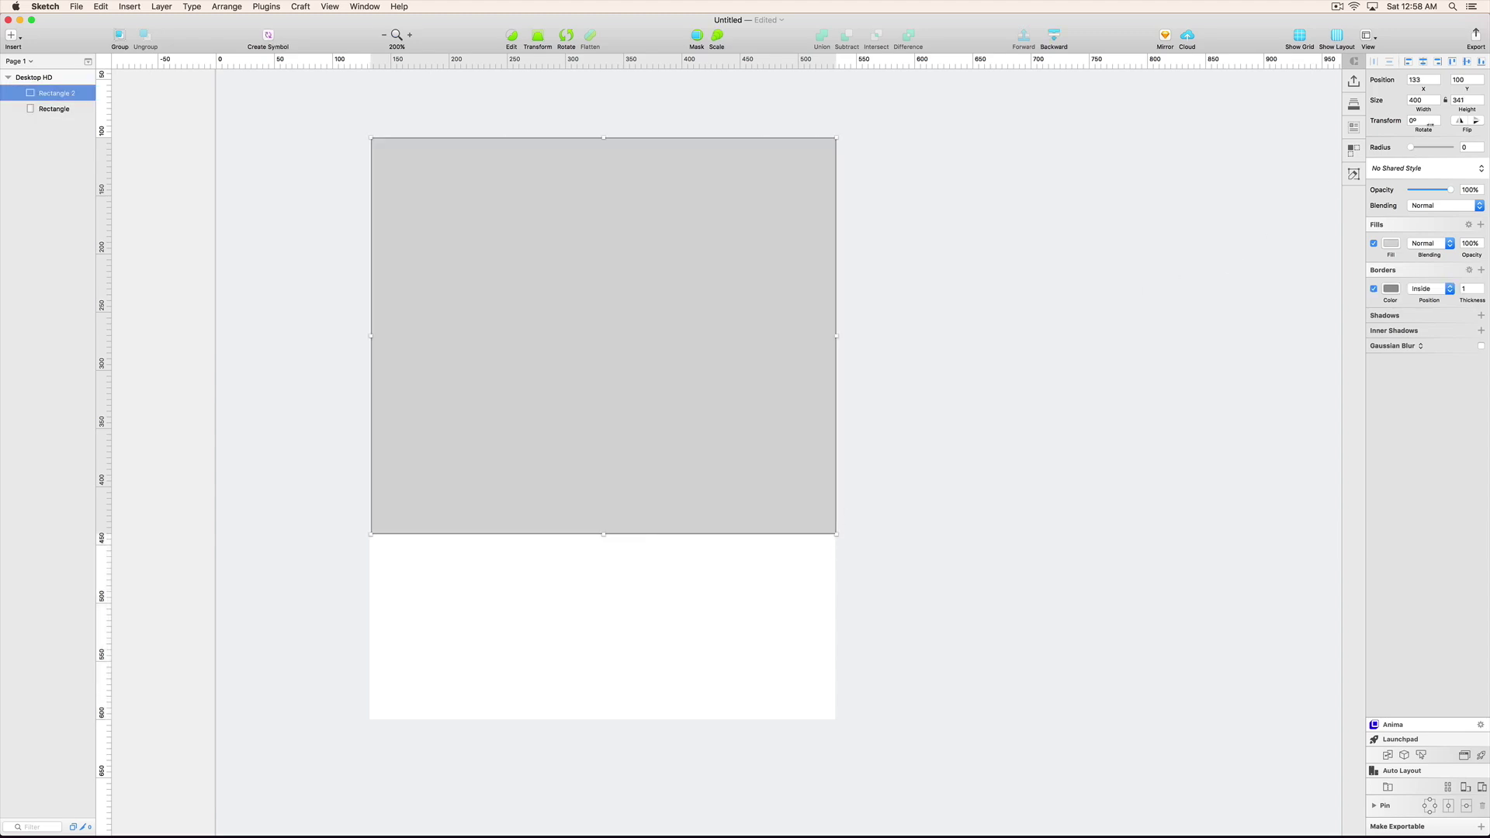
left_click(1459, 99)
type("350")
key("Return")
key("Escape")
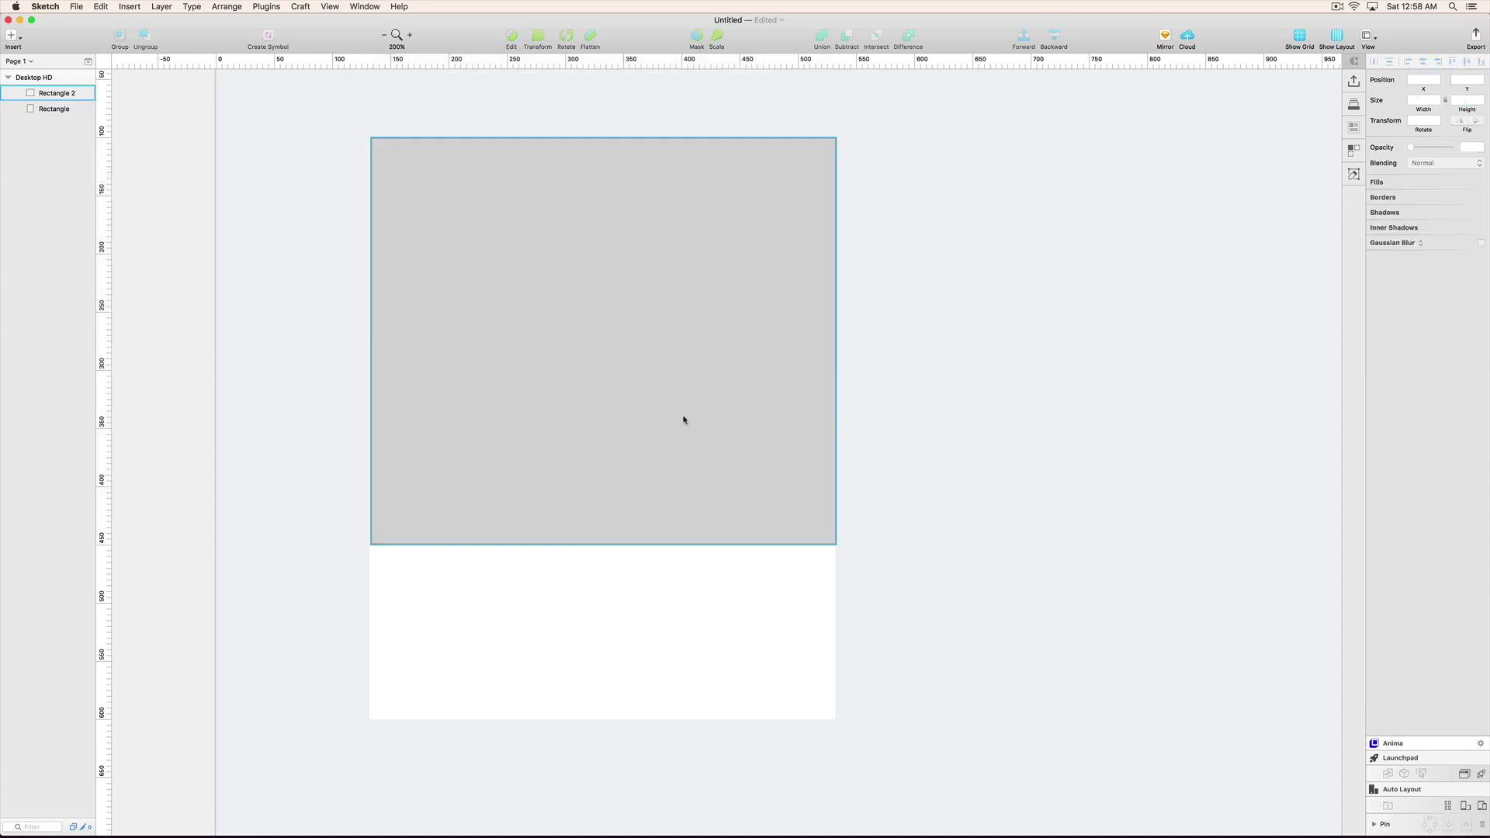
left_click(683, 420)
left_click(1374, 289)
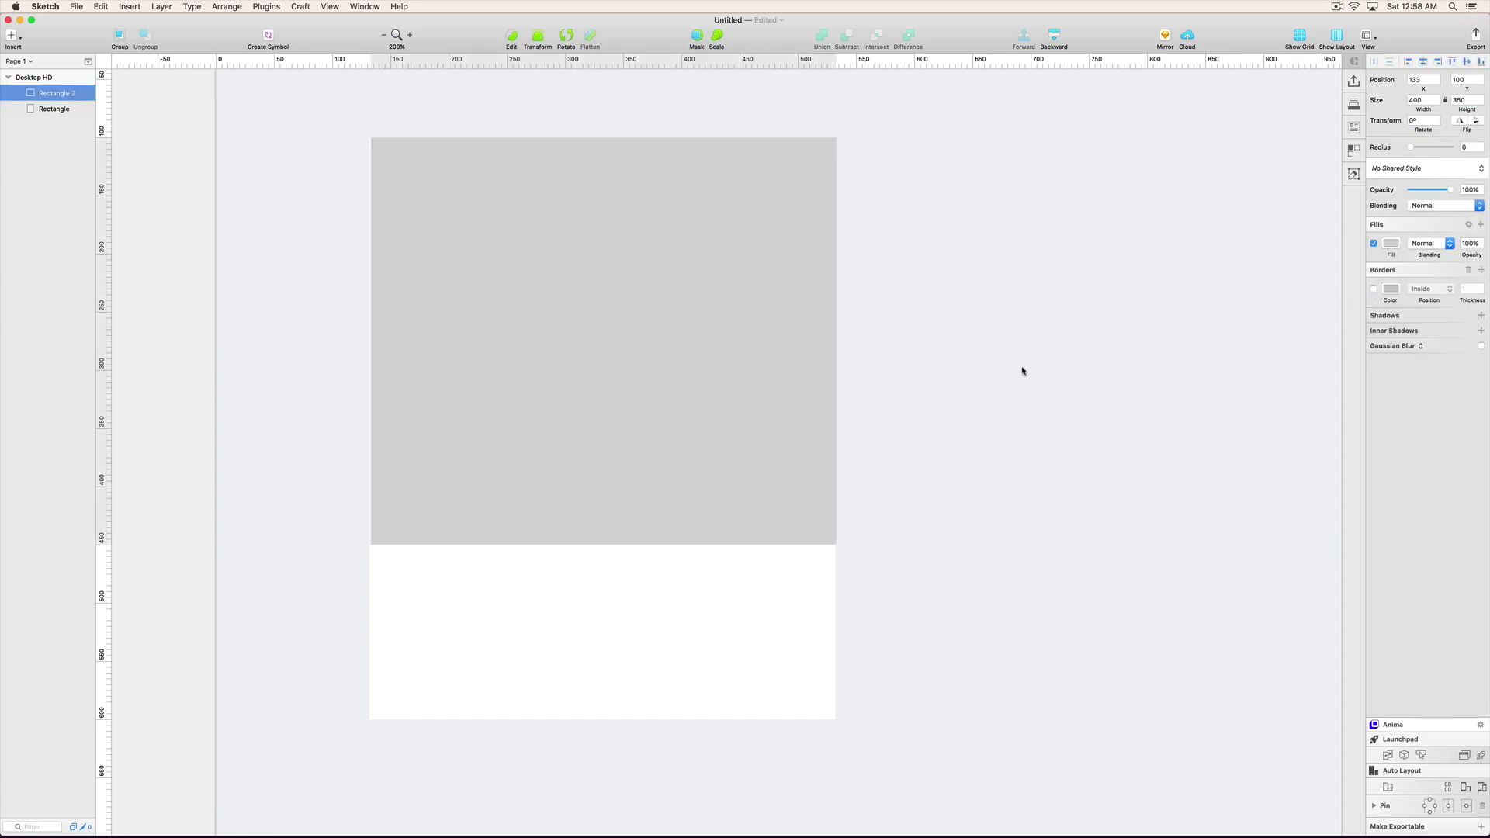
Open the Photos folder as thumbnails and drag the smoothie photo onto Sketch.
left_click(990, 381, "alt")
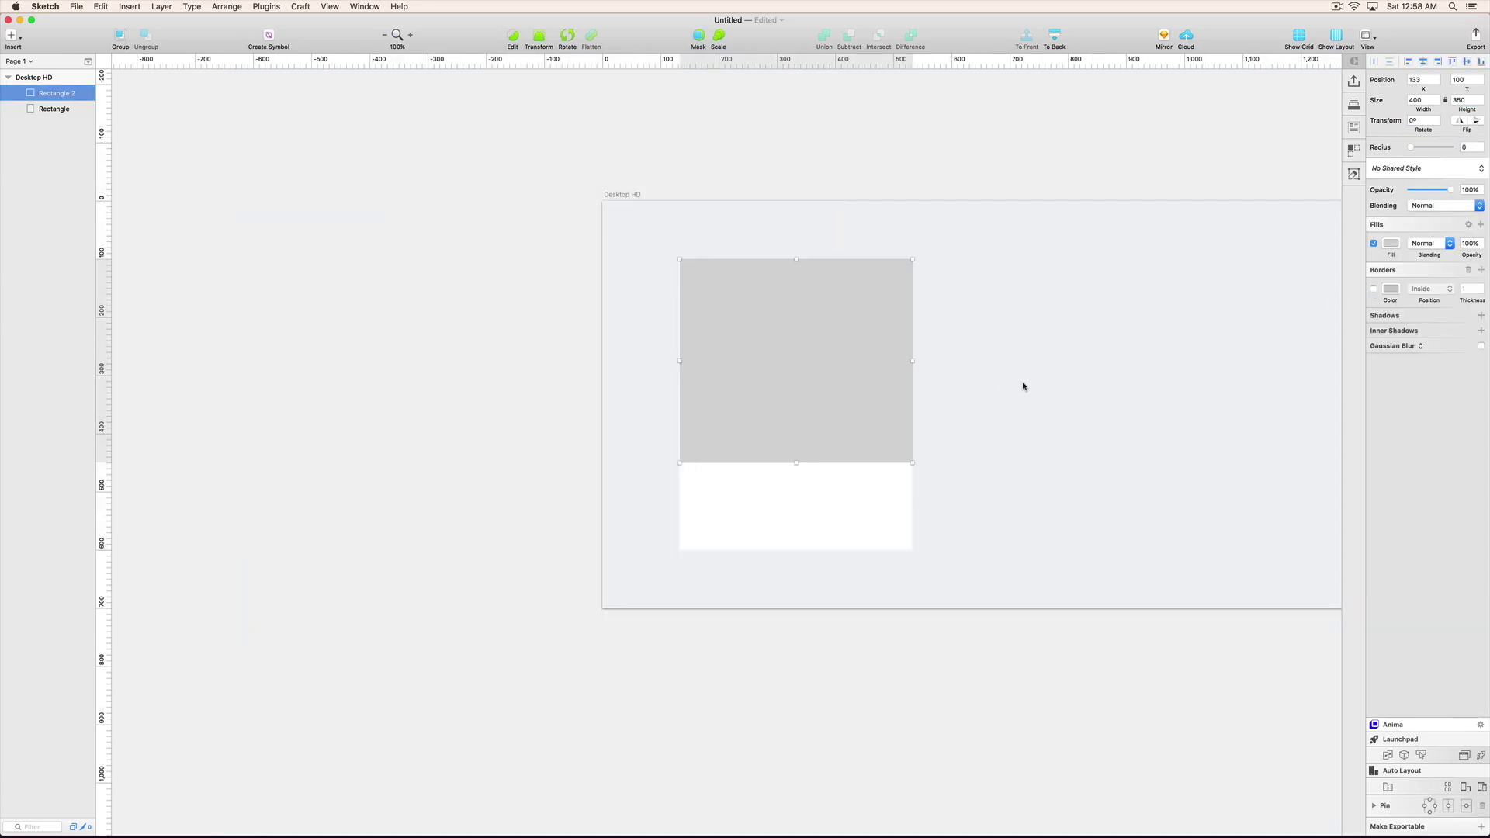
left_click(443, 386)
left_click_drag(905, 392, 753, 436)
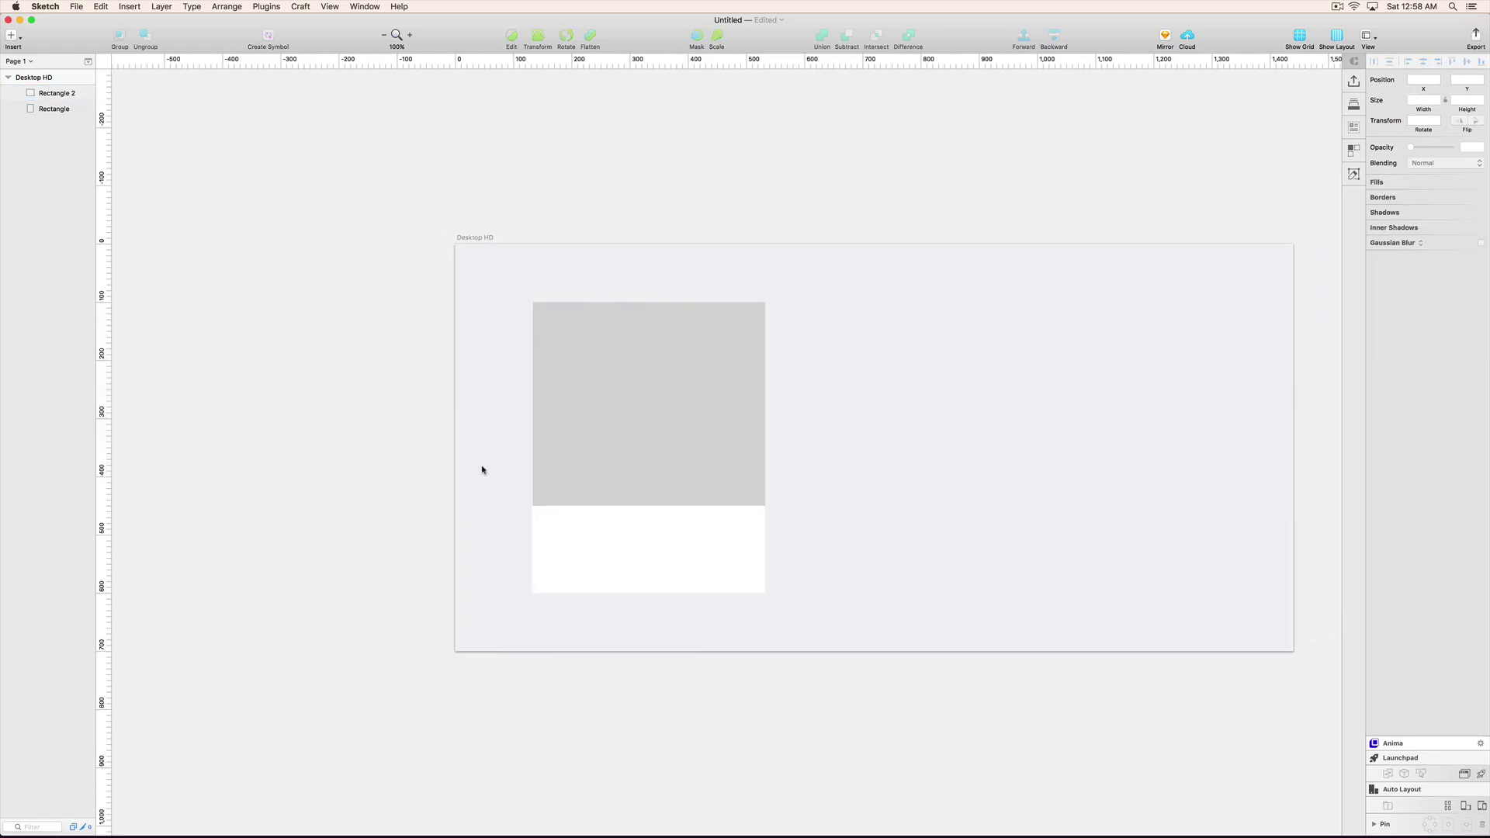
scroll(383, 433, "down", 2)
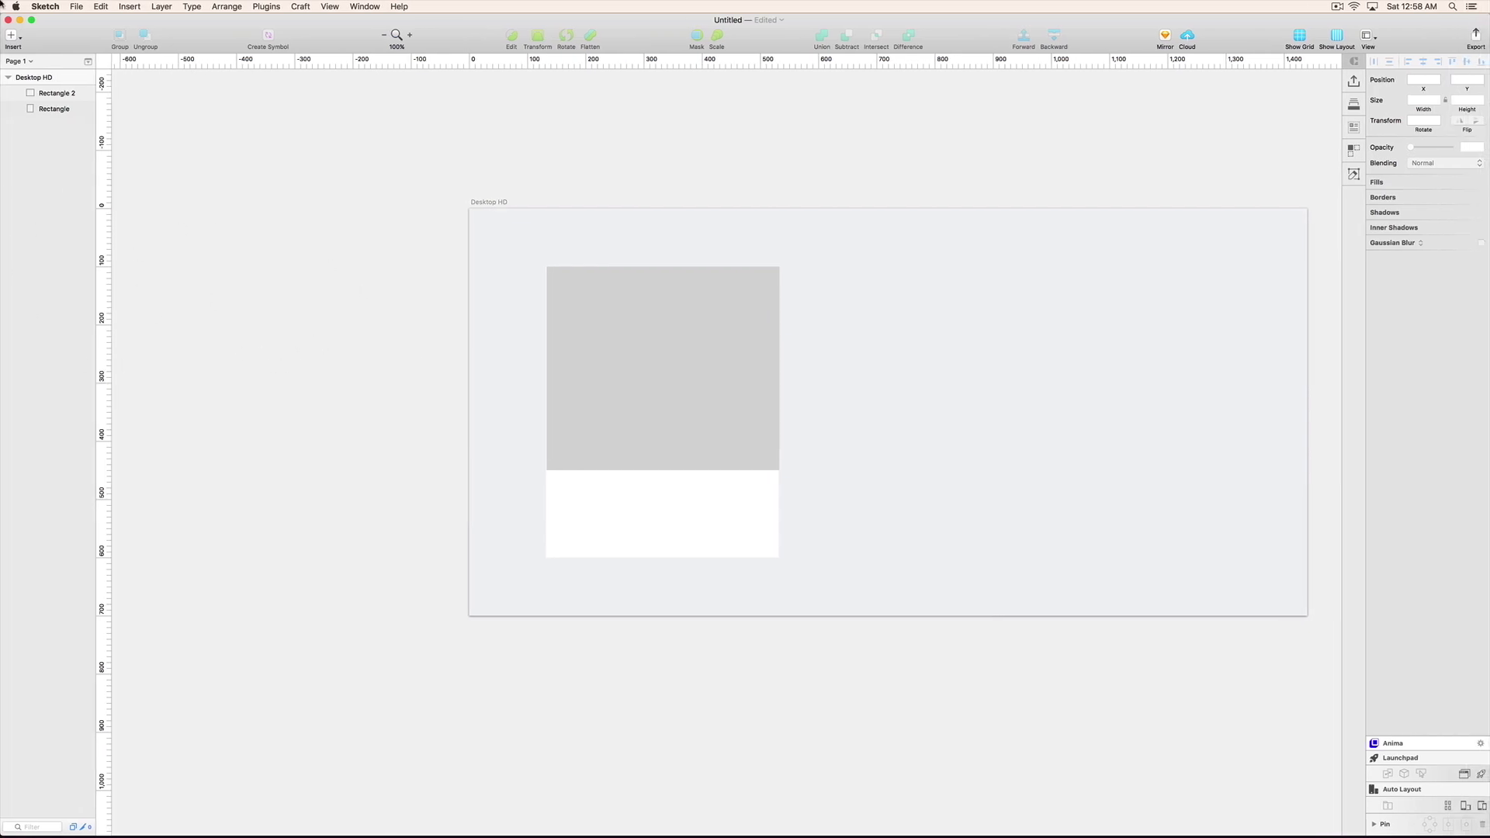
key("super+h")
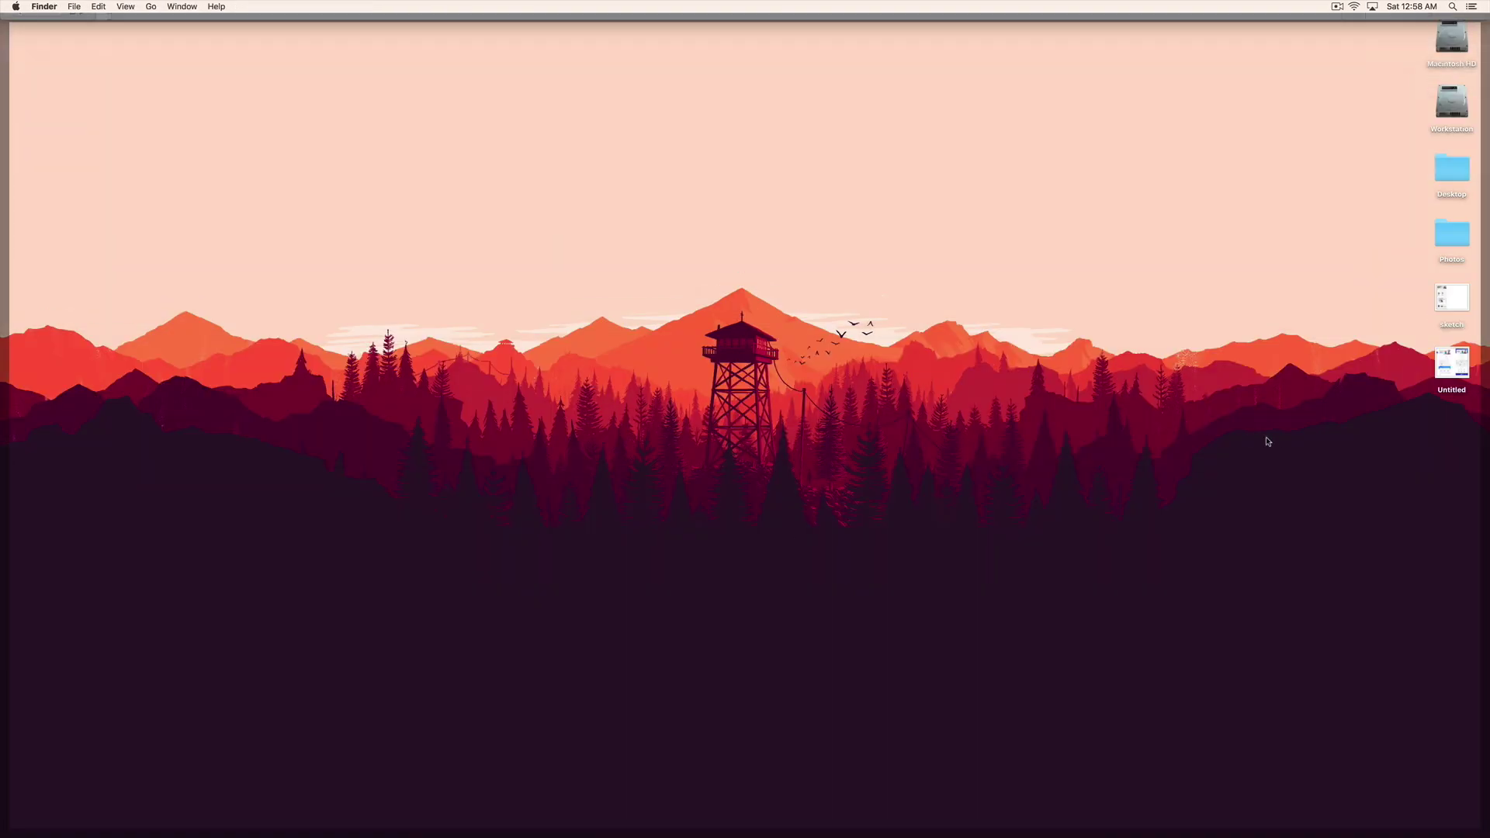
left_click(1456, 238)
double_click(1445, 249)
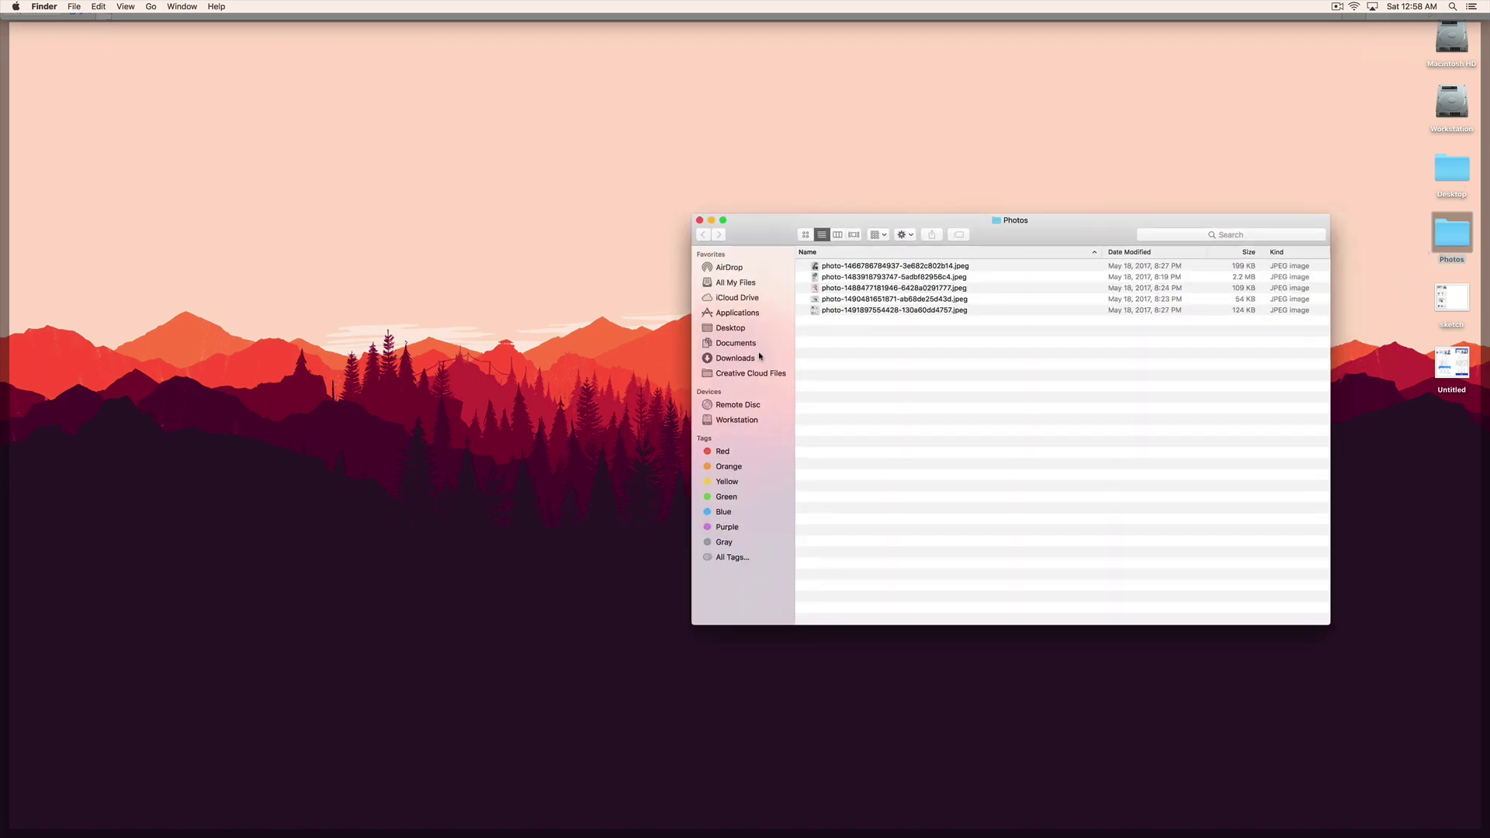
left_click(805, 234)
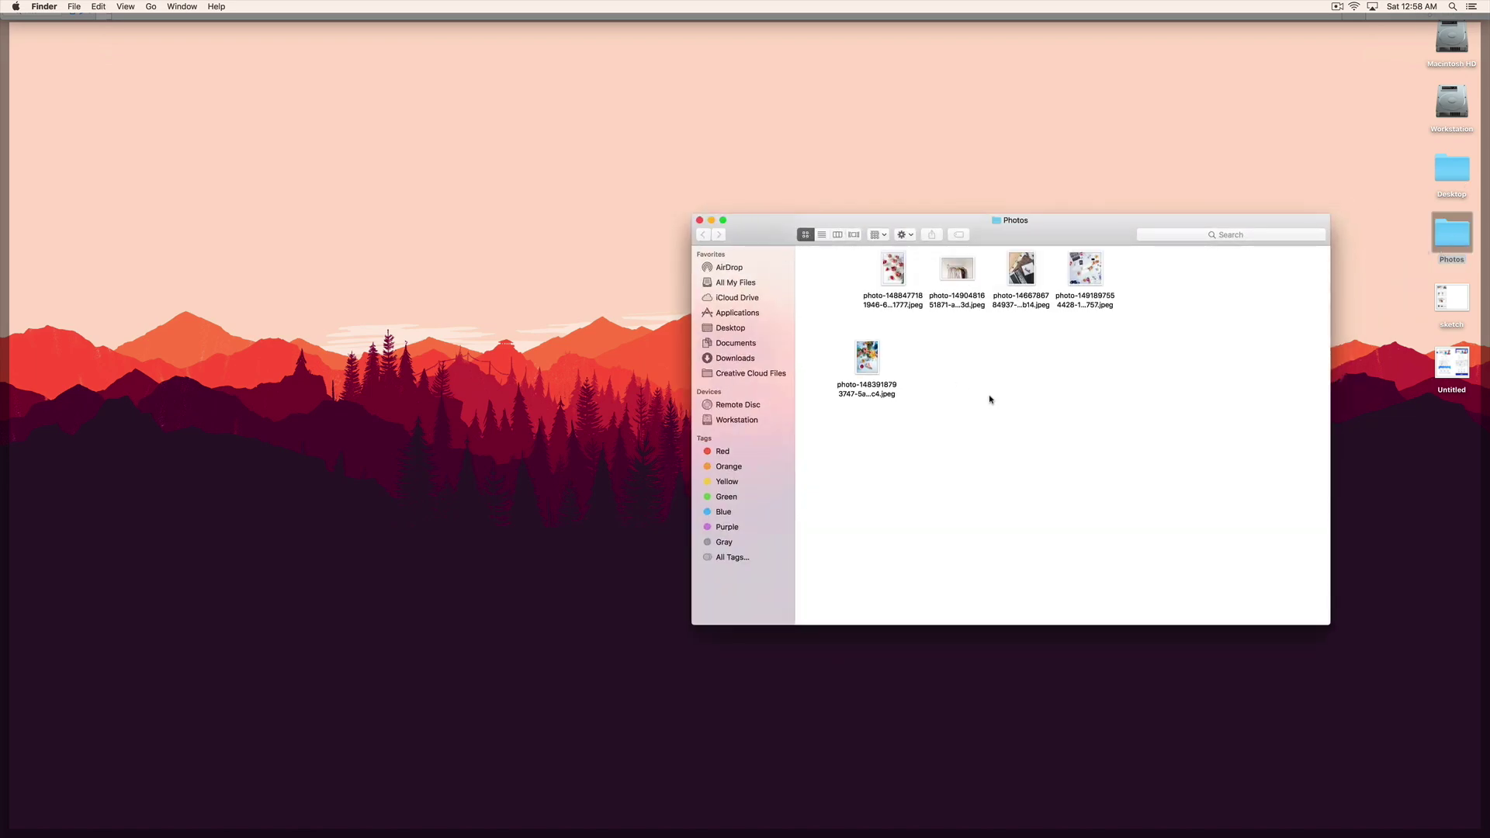
mouse_move(867, 357)
left_mouse_down()
mouse_move(816, 596)
mouse_move(495, 828)
mouse_move(556, 823)
left_mouse_up()
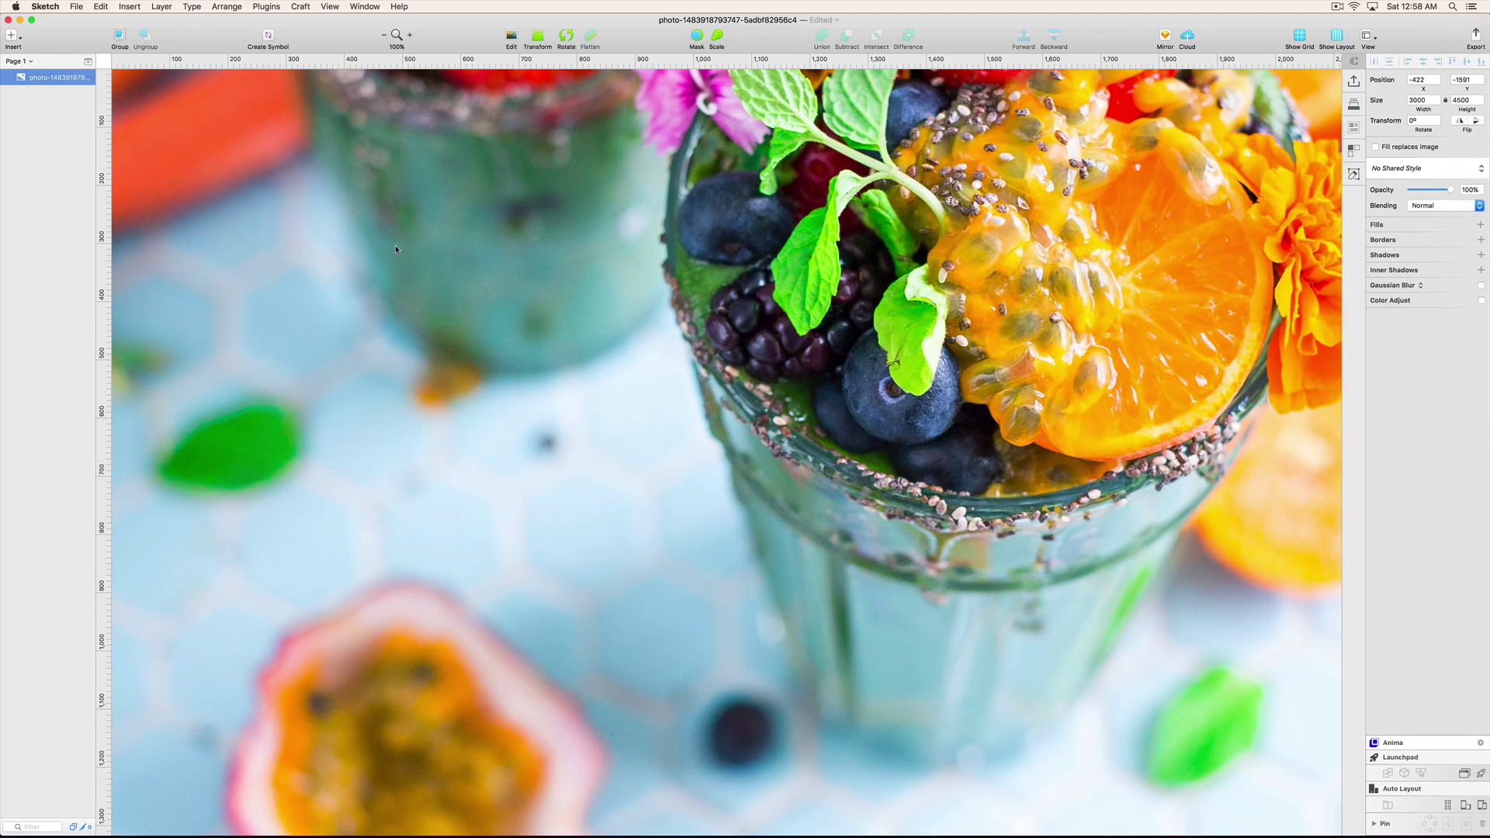
Cut the smoothie photo from its own document and return to the Untitled card document.
right_click(404, 254)
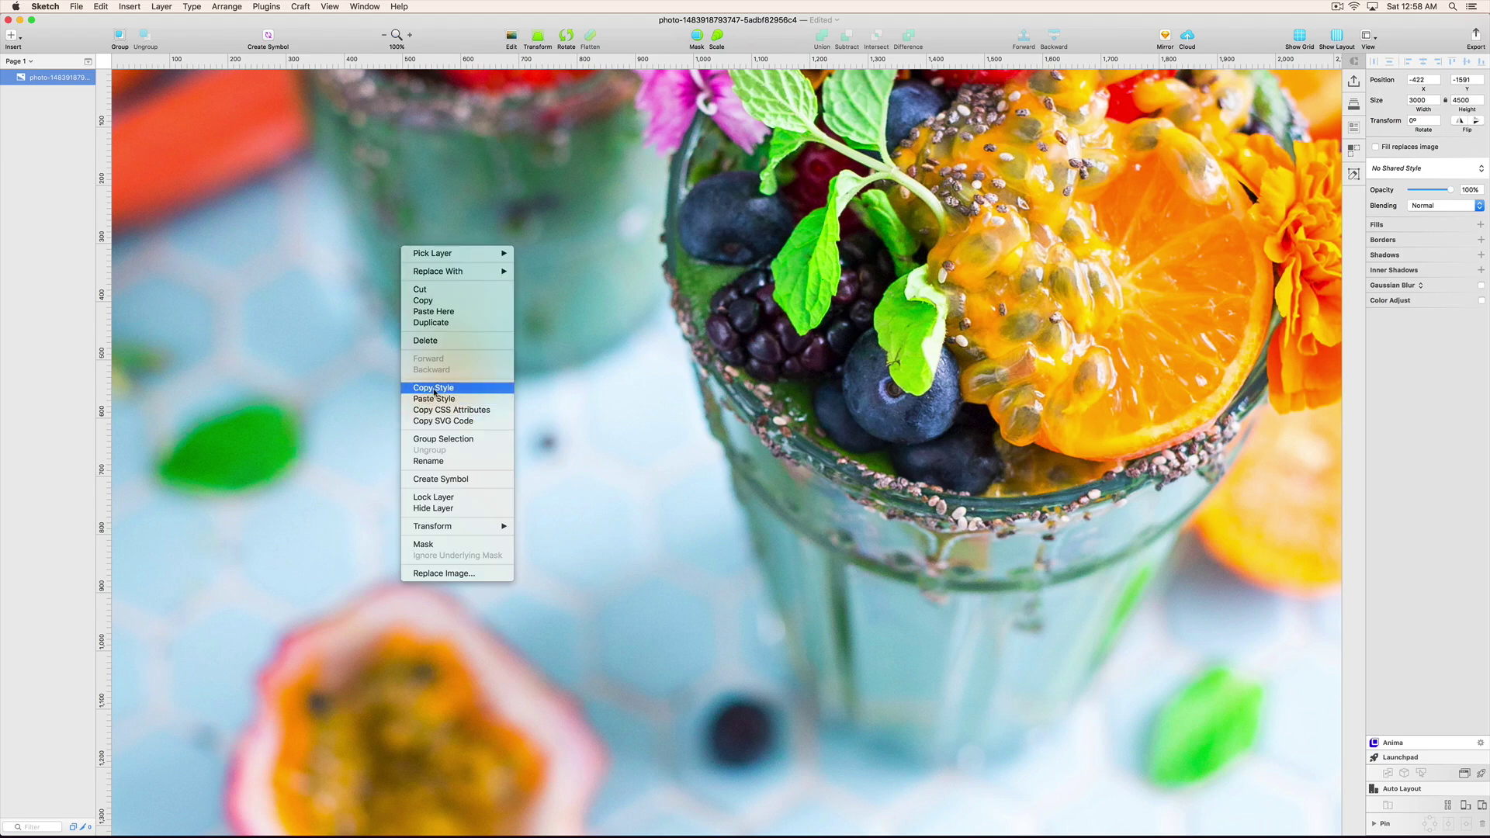
key("Escape")
right_click(428, 281)
left_click(427, 317)
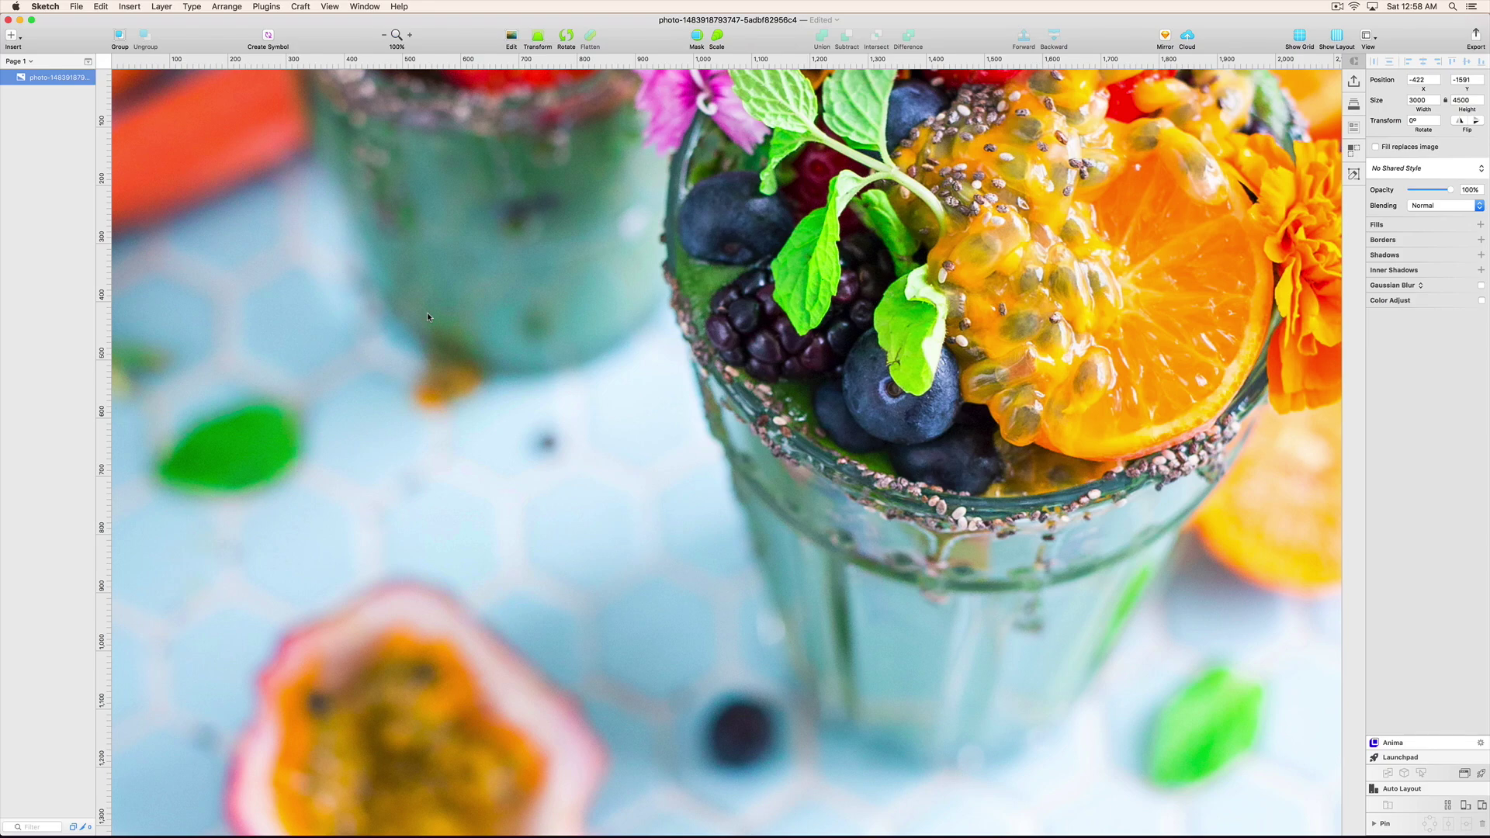
key("ctrl+Up")
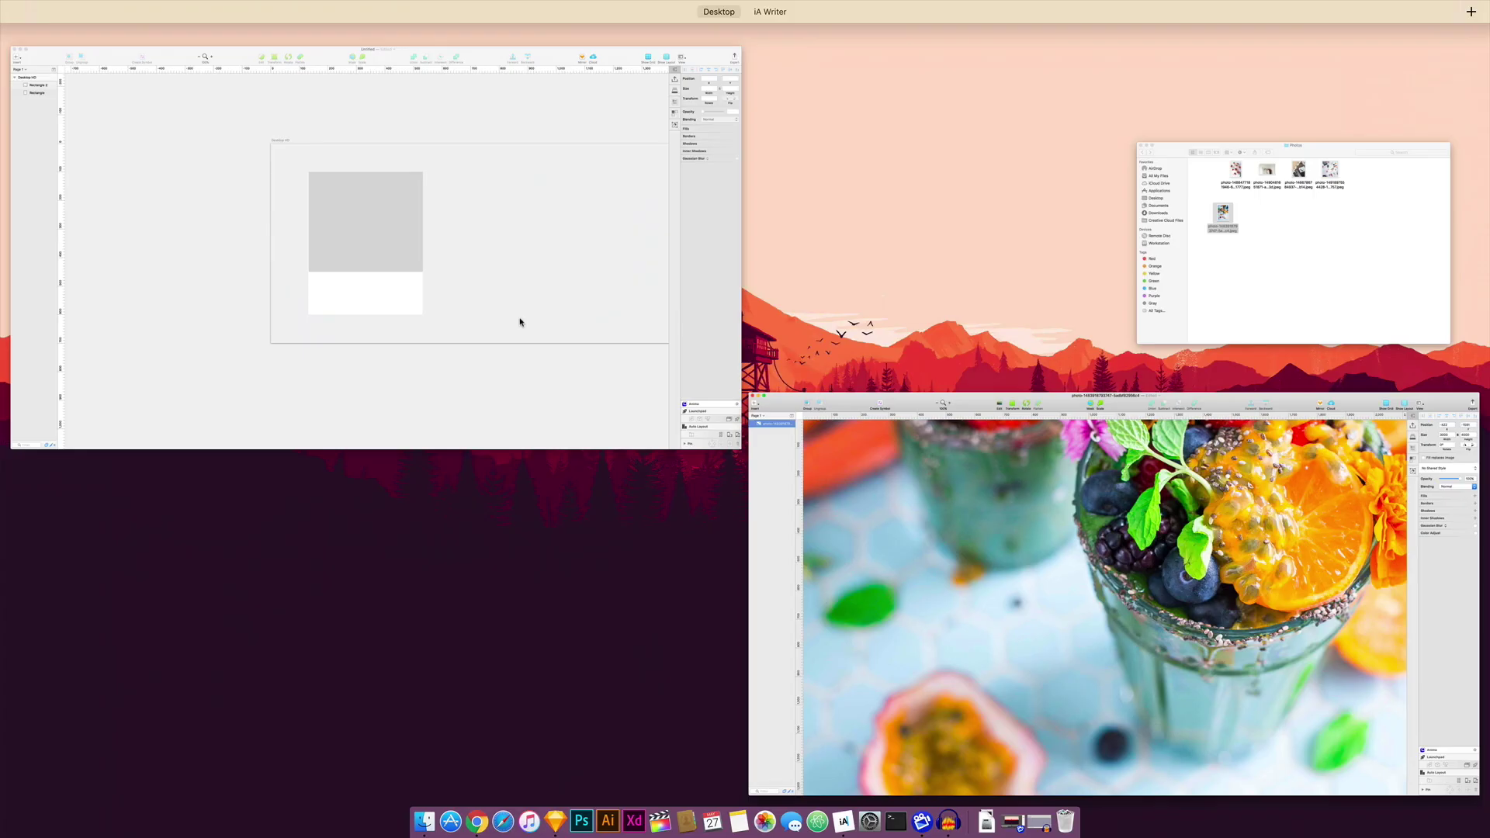
left_click(547, 309)
Paste the smoothie photo into the artboard and scale it down proportionally.
key("super+v")
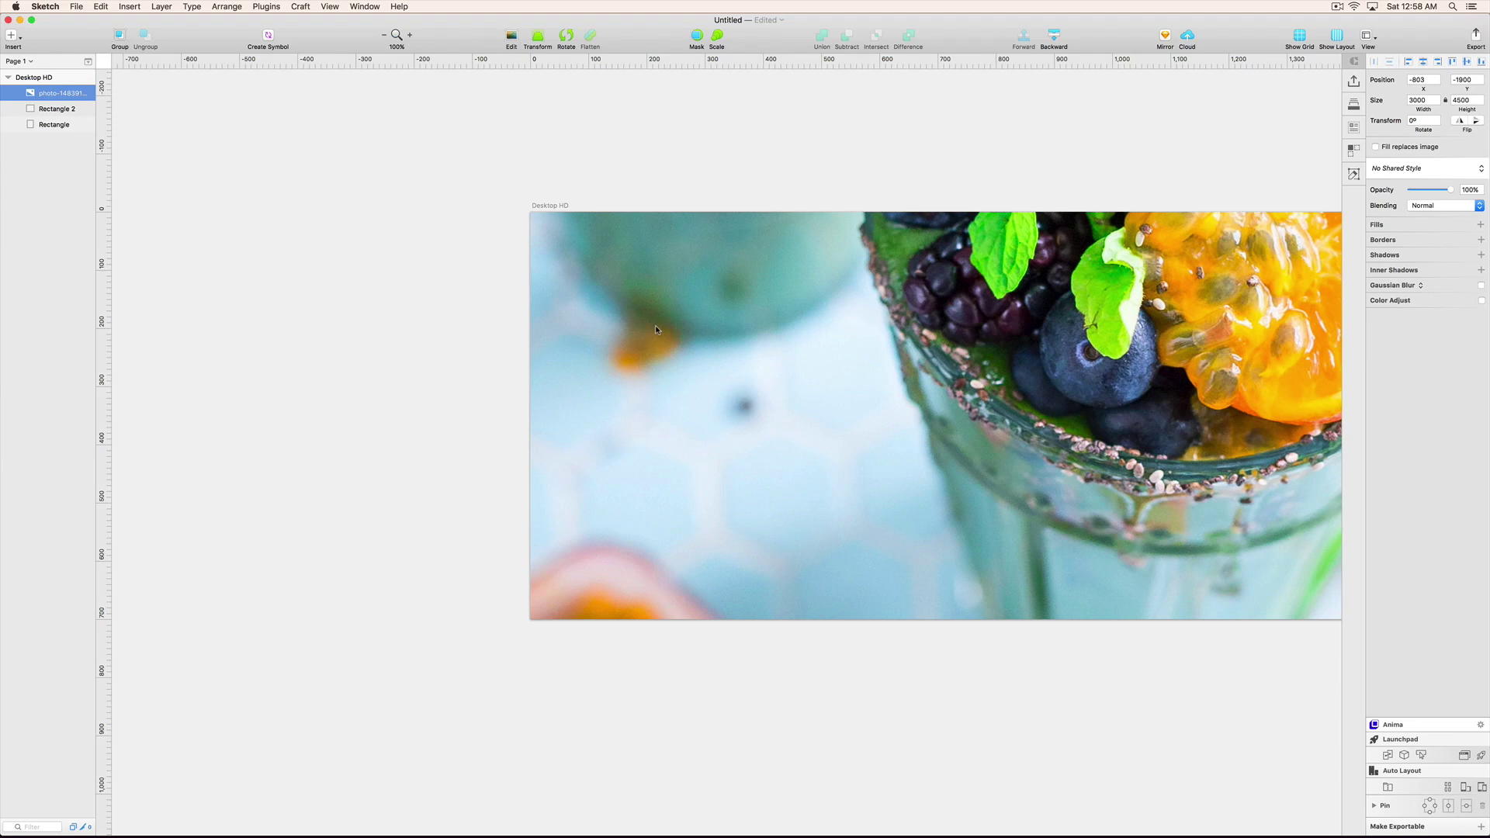
key("super+minus")
key("super+minus")
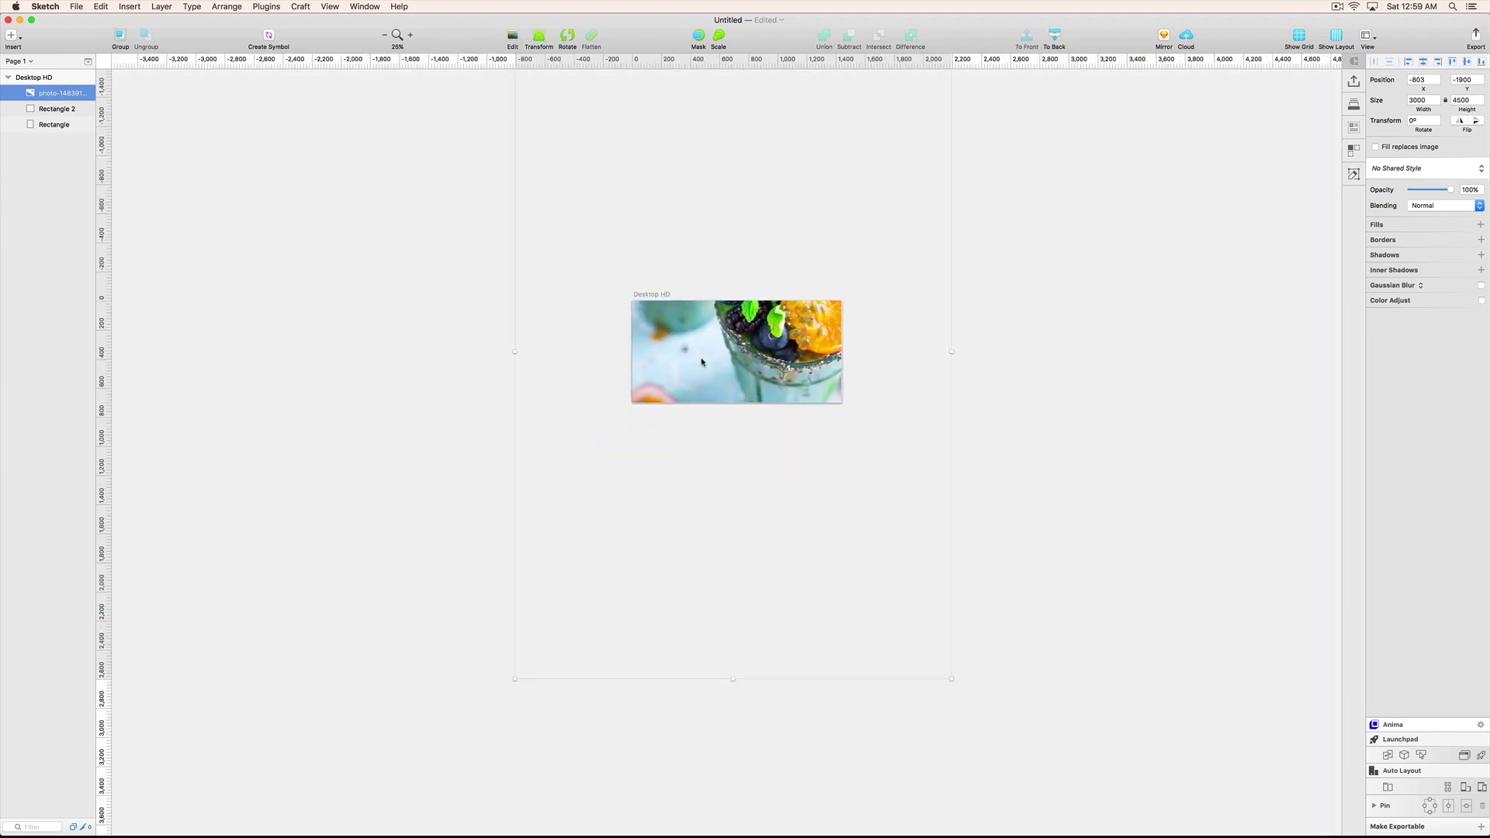
left_click_drag(952, 679, 626, 360)
key("super+plus")
key("super+plus")
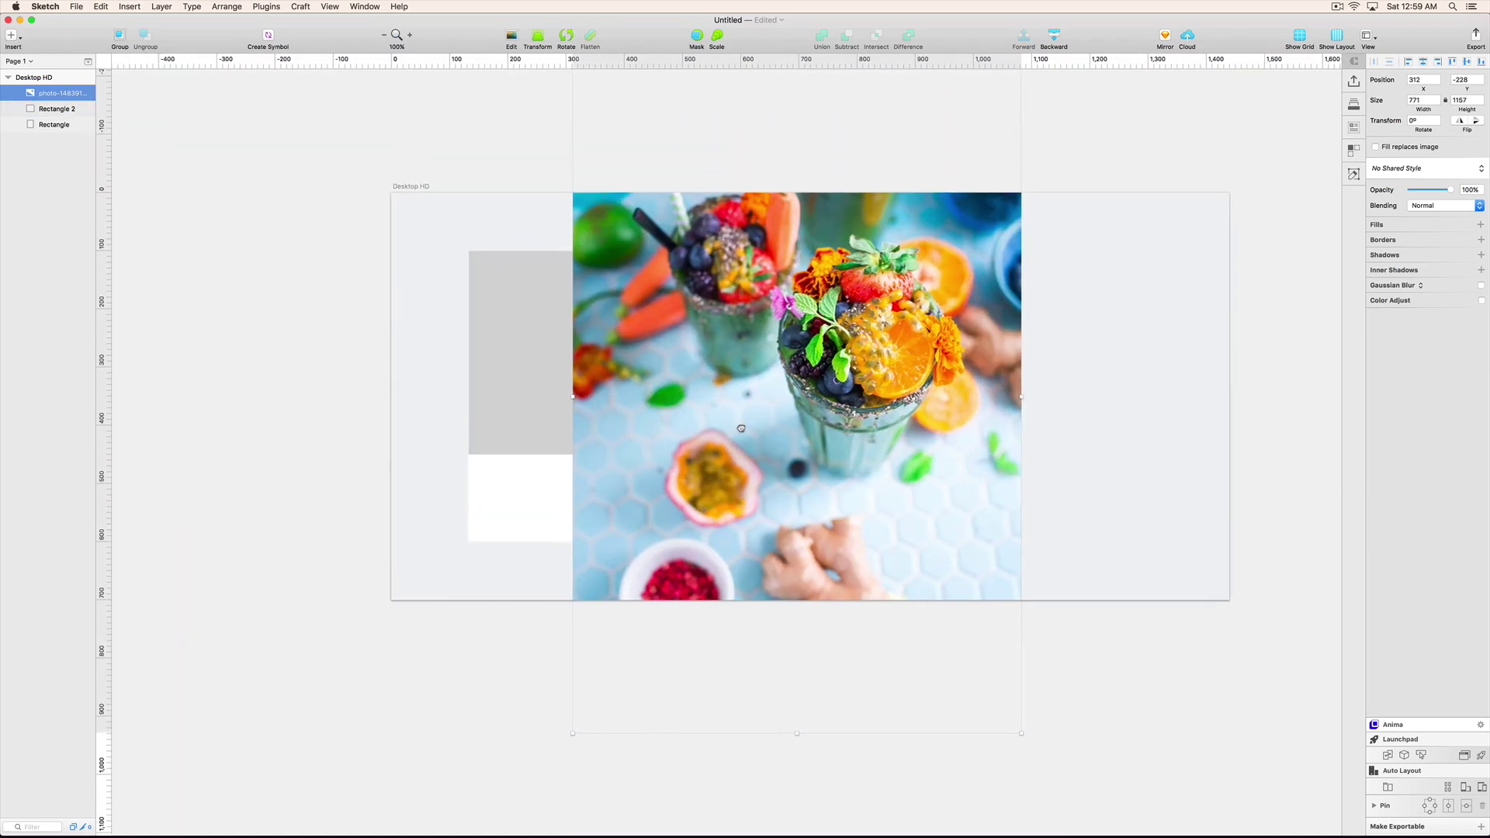
left_click_drag(892, 441, 718, 409)
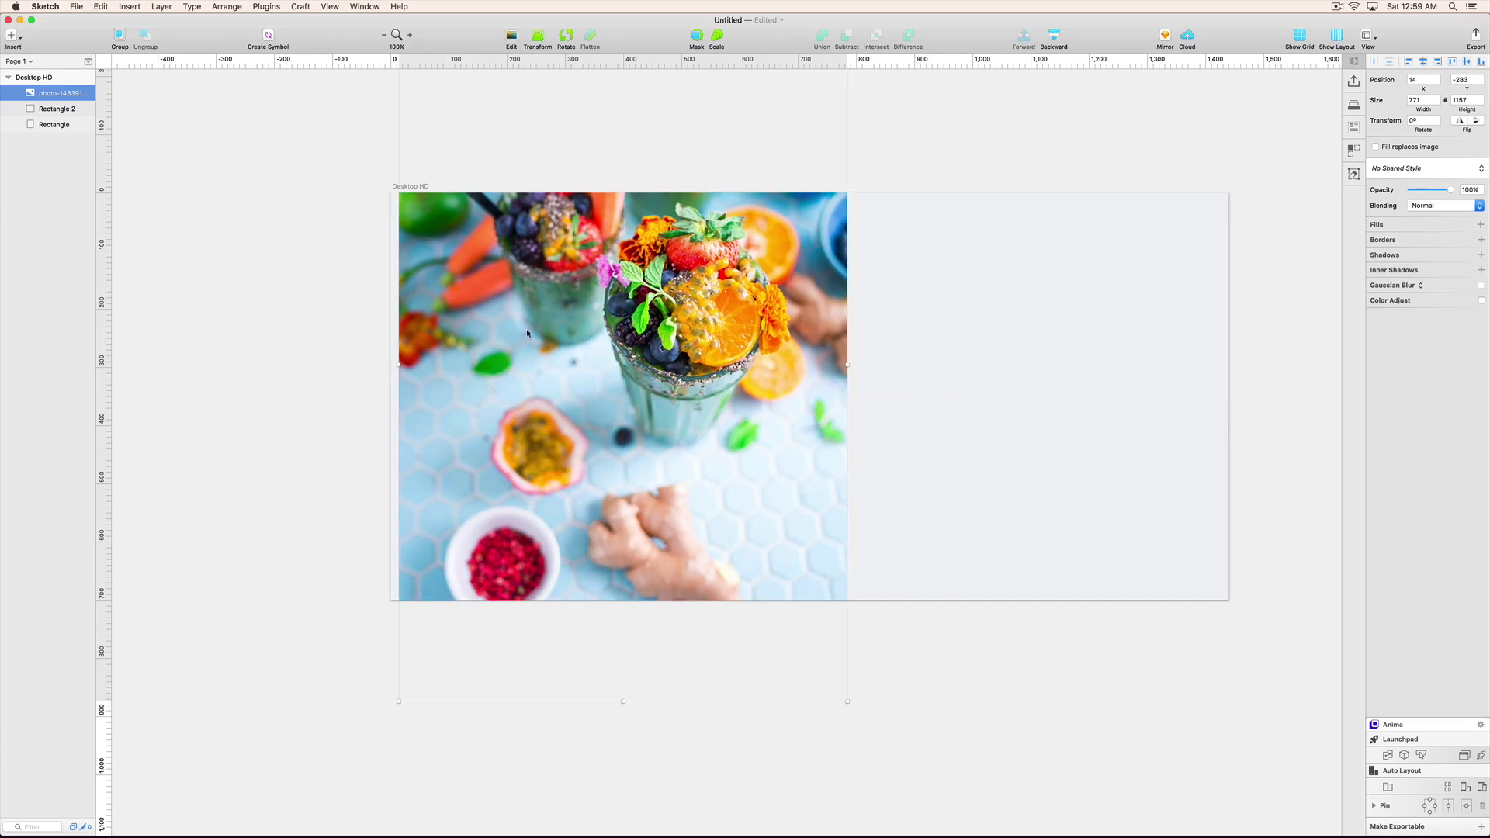
Resize the photo to 443 × 665 over the grey block, snapped to the artboard top.
left_click_drag(527, 333, 562, 334)
left_click_drag(474, 321, 546, 328)
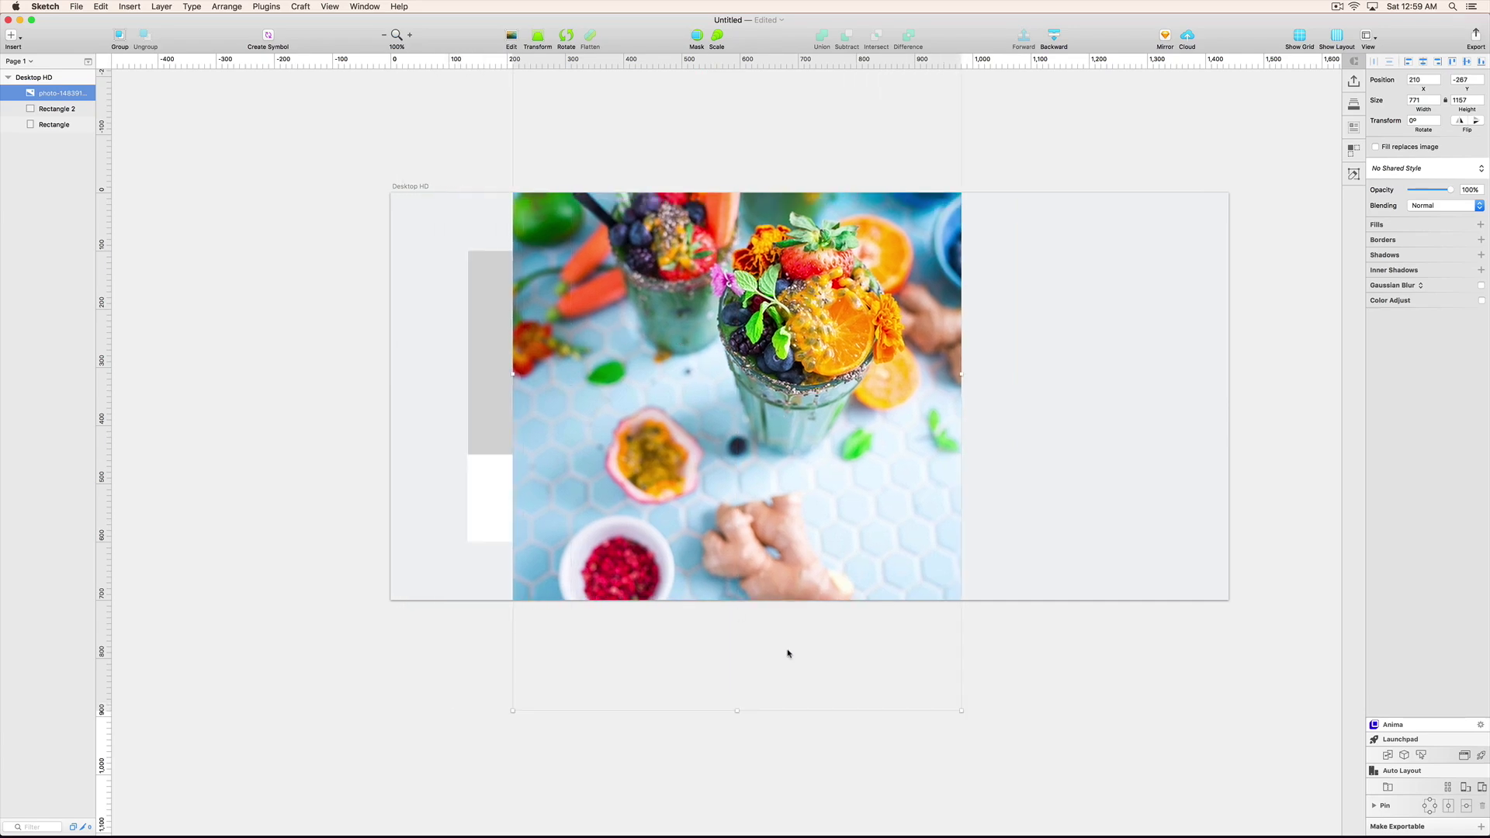
key("alt")
left_click_drag(961, 710, 866, 568)
left_click(521, 378)
left_click(752, 299)
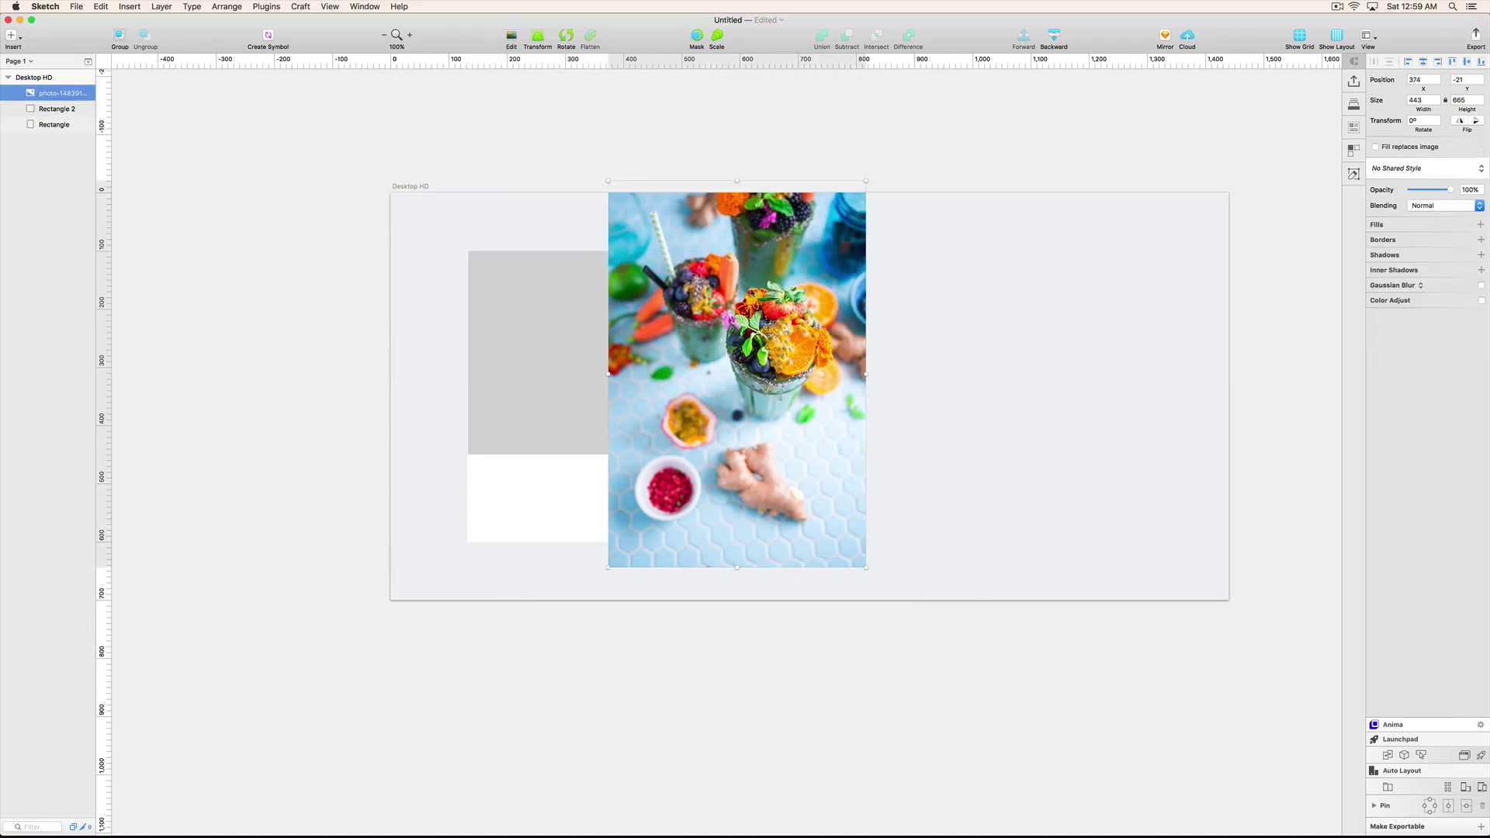
left_click_drag(753, 299, 715, 312)
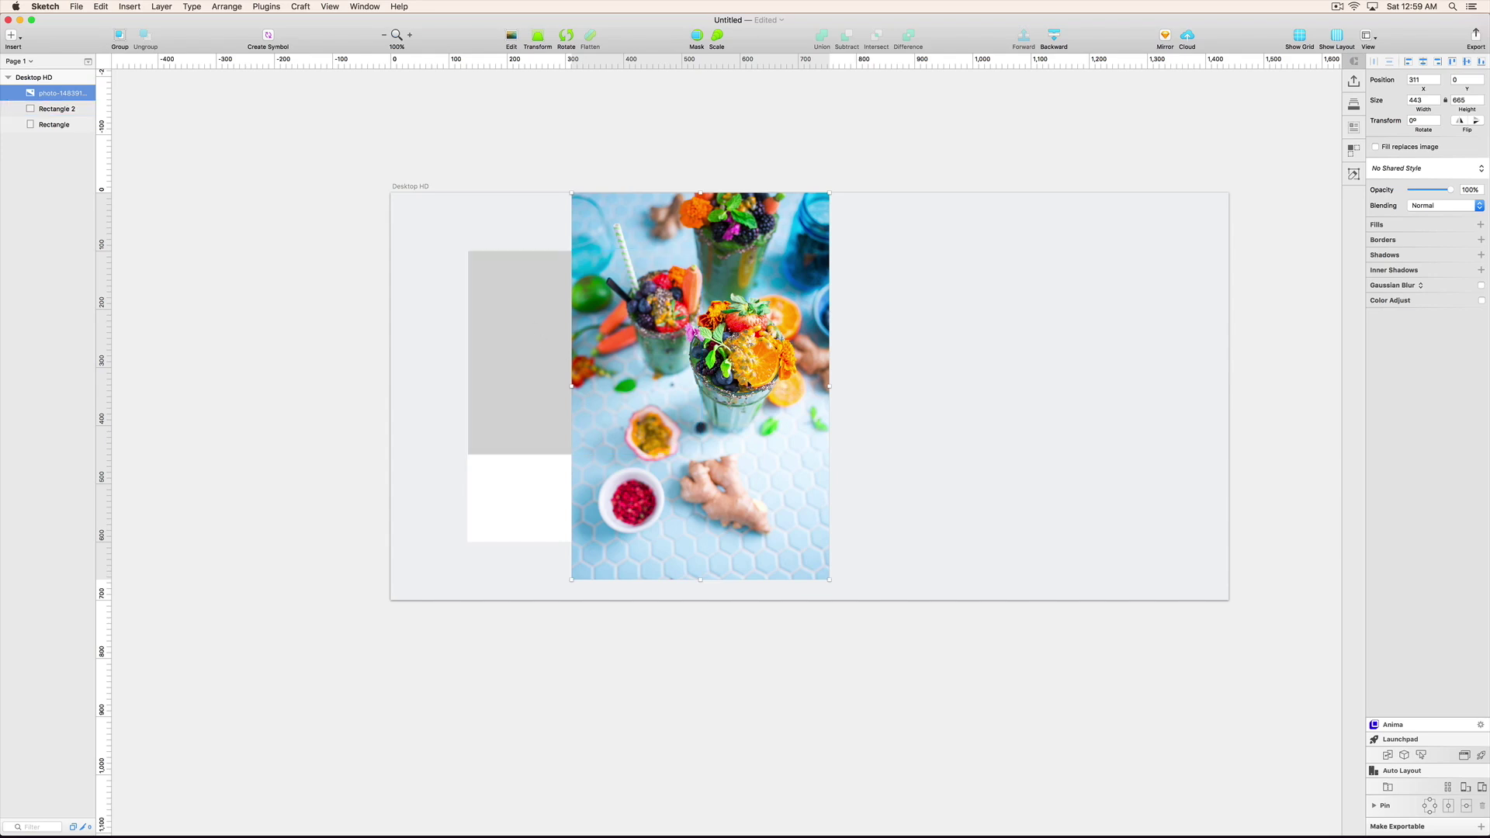
Mask the smoothie photo with the grey rectangle and shift it left inside the mask.
left_click(534, 322, "shift")
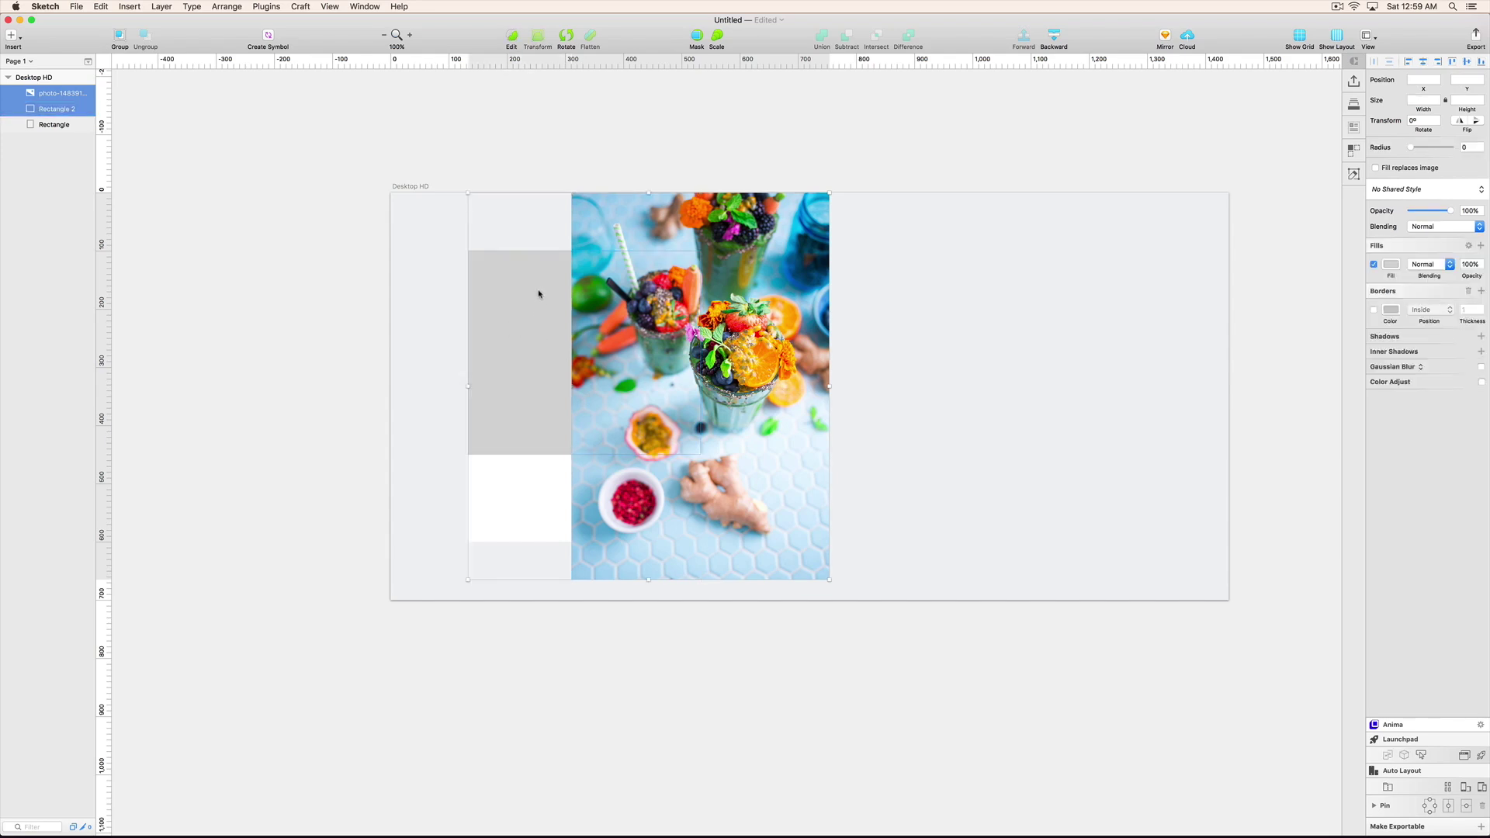
left_click(697, 37)
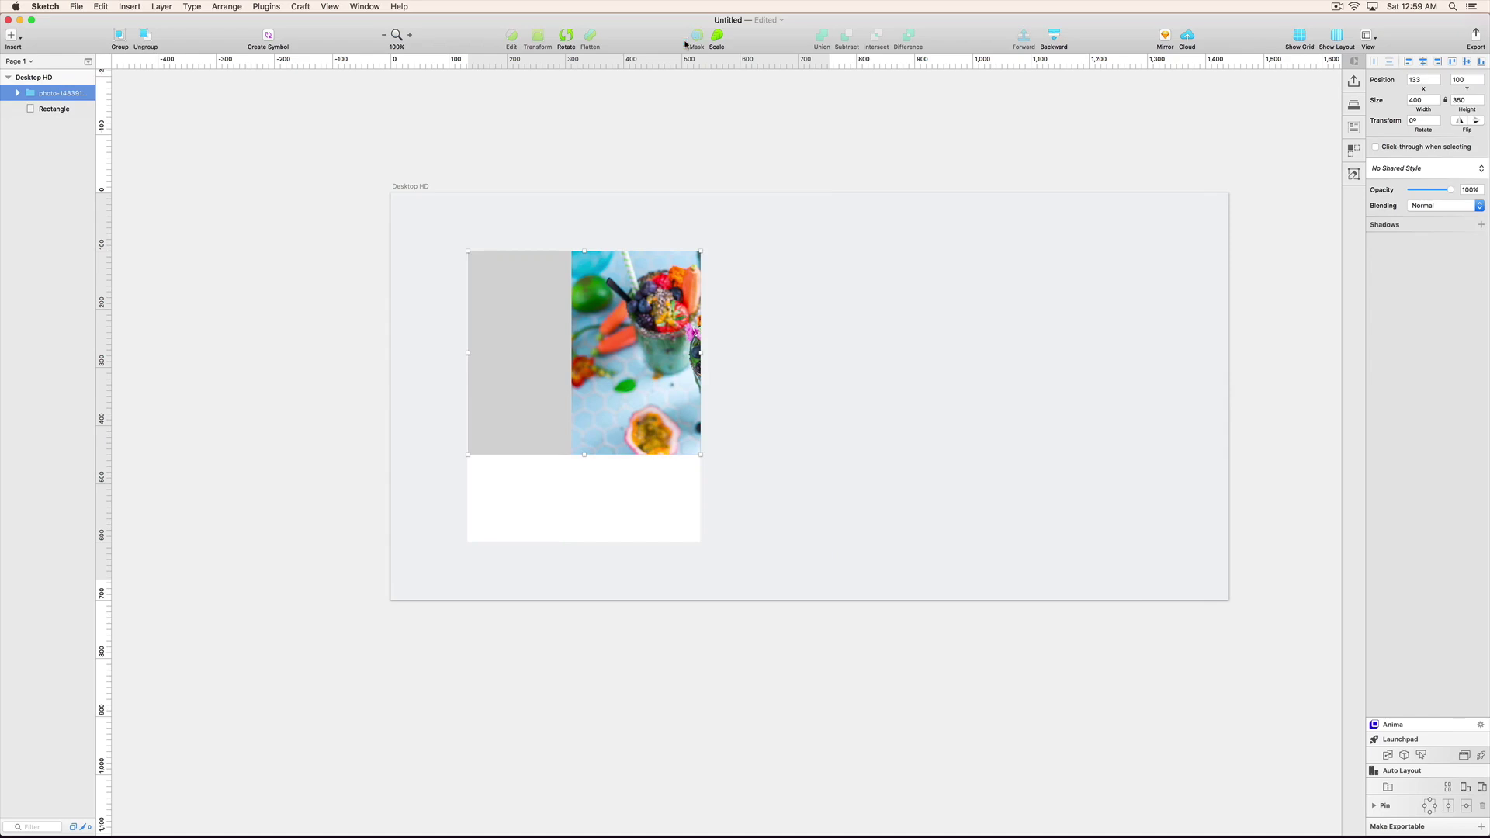
double_click(574, 299)
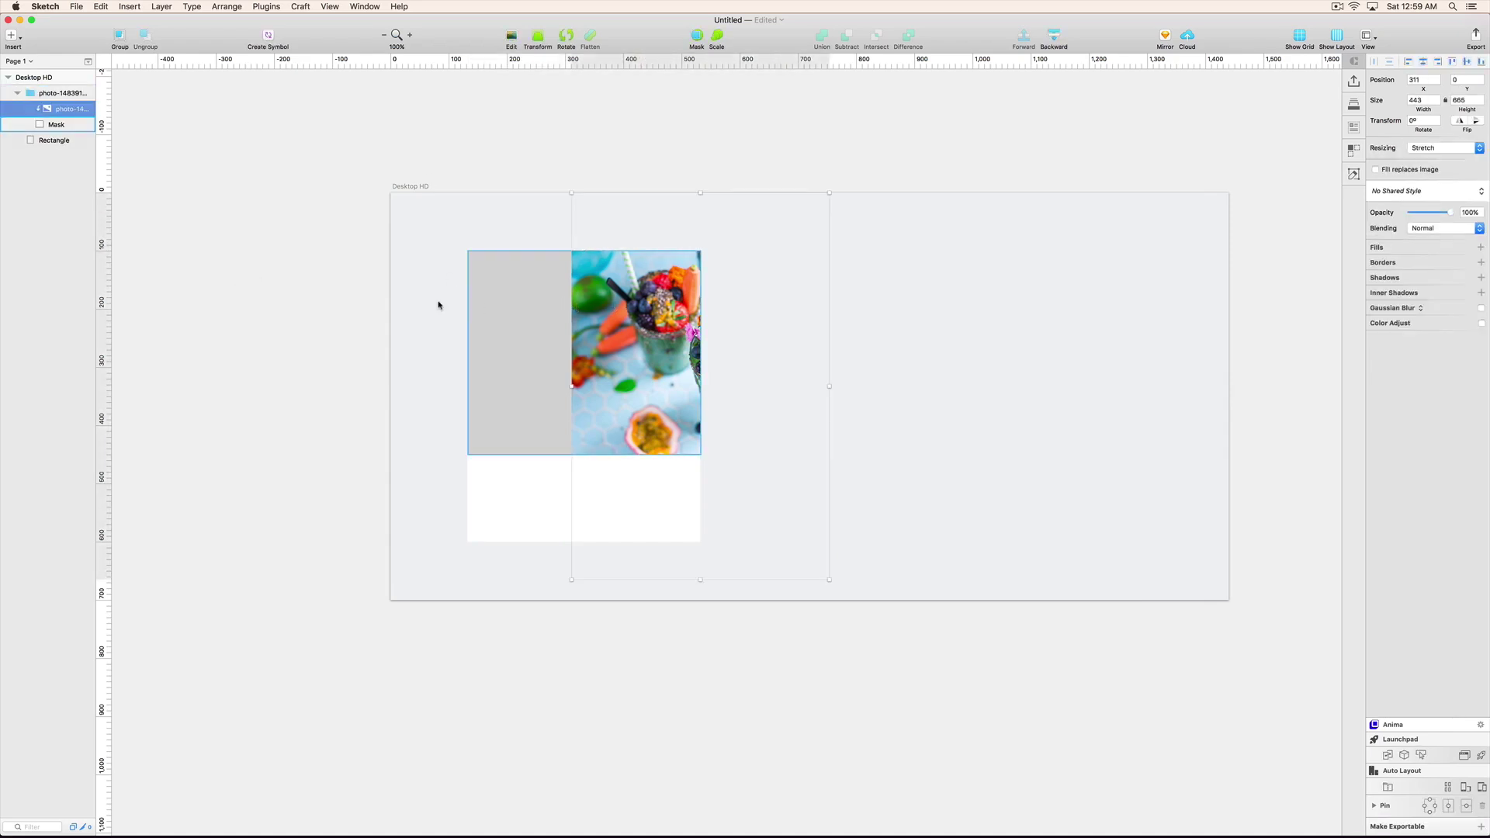
left_click_drag(629, 307, 553, 314)
left_click(295, 355)
scroll(295, 355, "left", 1)
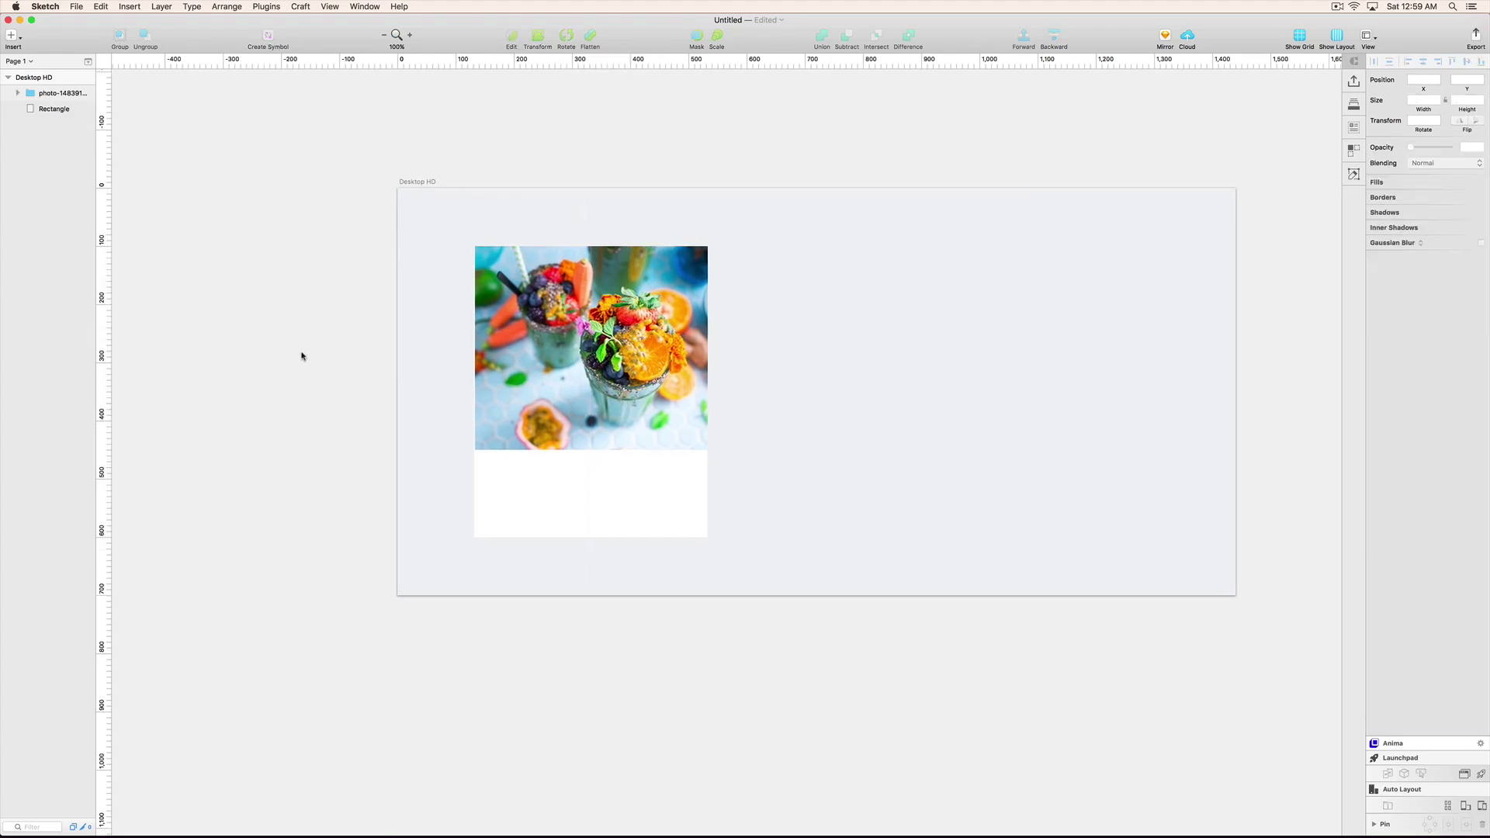
scroll(573, 414, "up", 3)
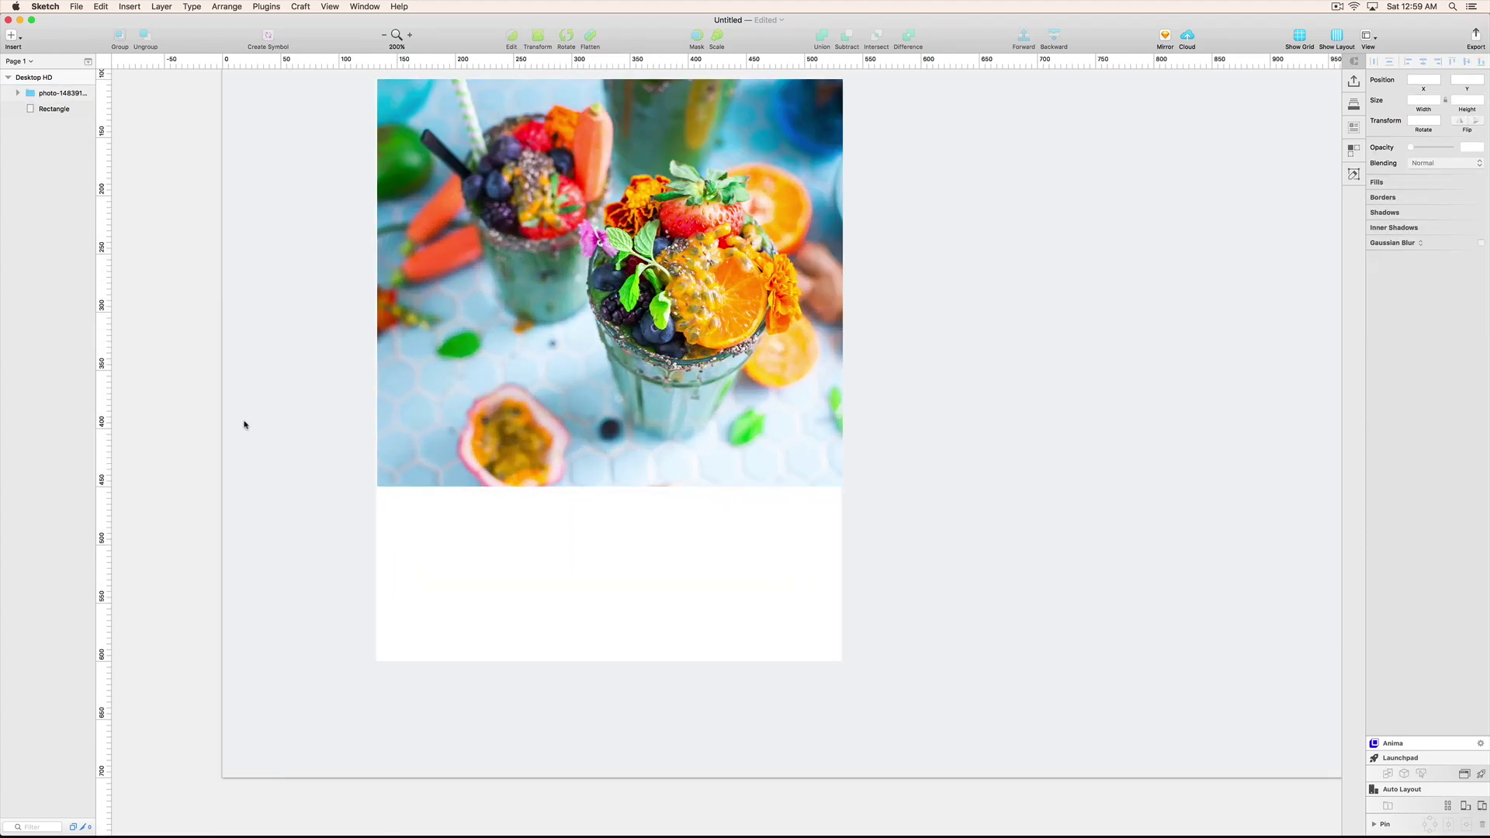
Align the masked photo group horizontally with the white card rectangle.
left_click(401, 484)
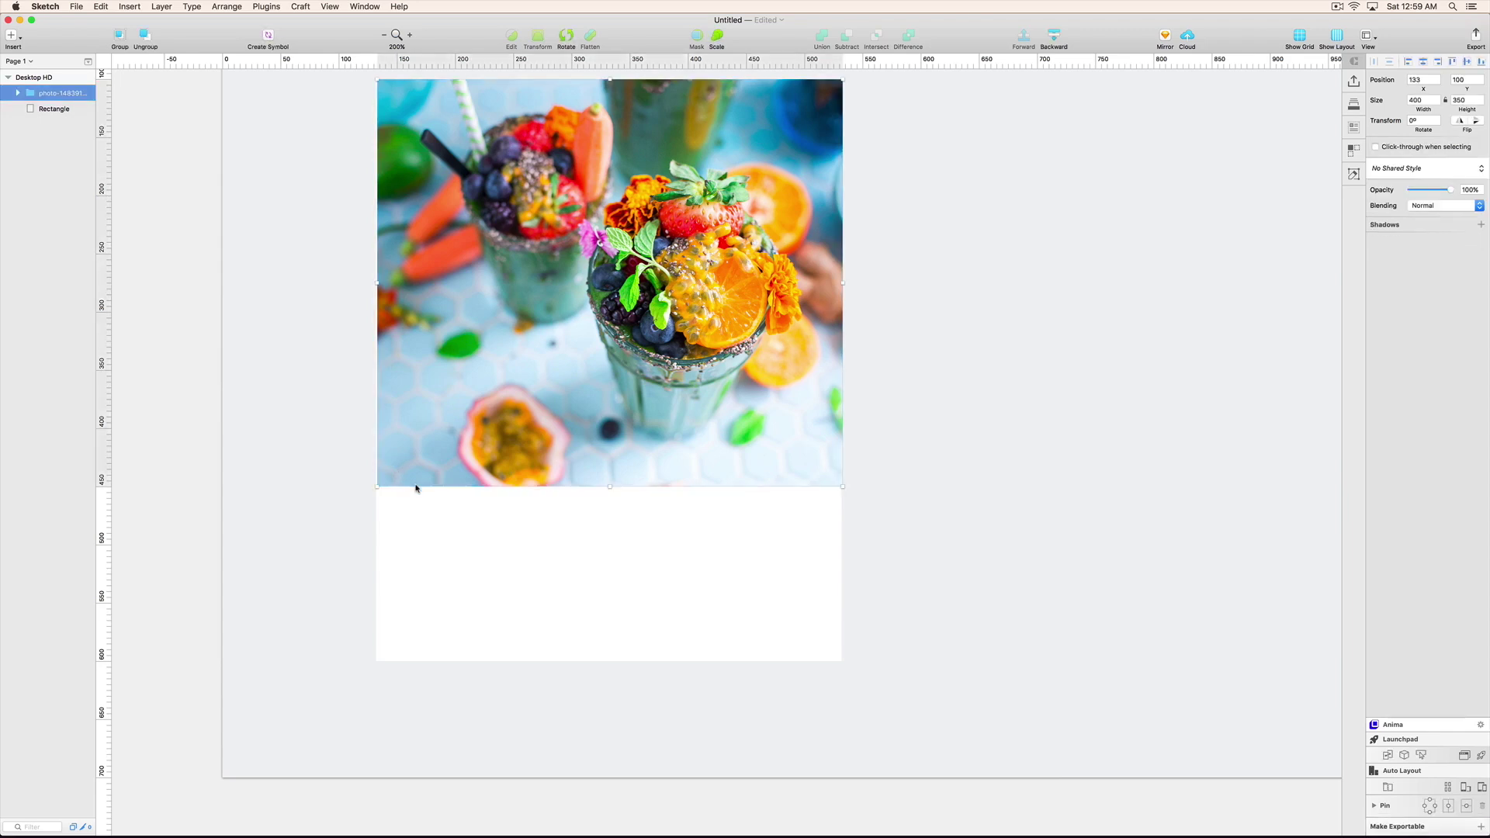
left_click(450, 536, "shift")
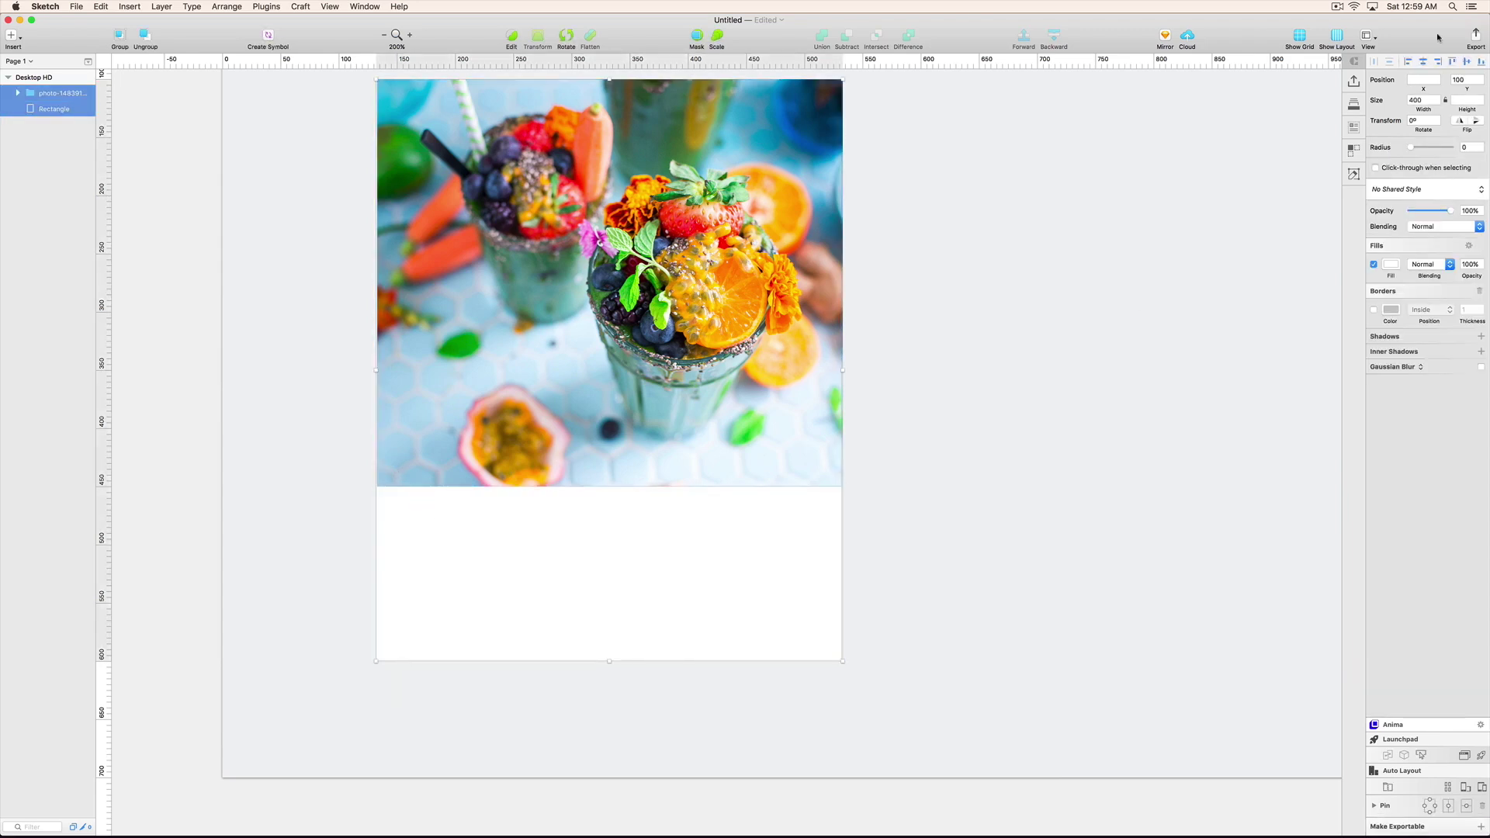
left_click(1424, 64)
left_click(1138, 293)
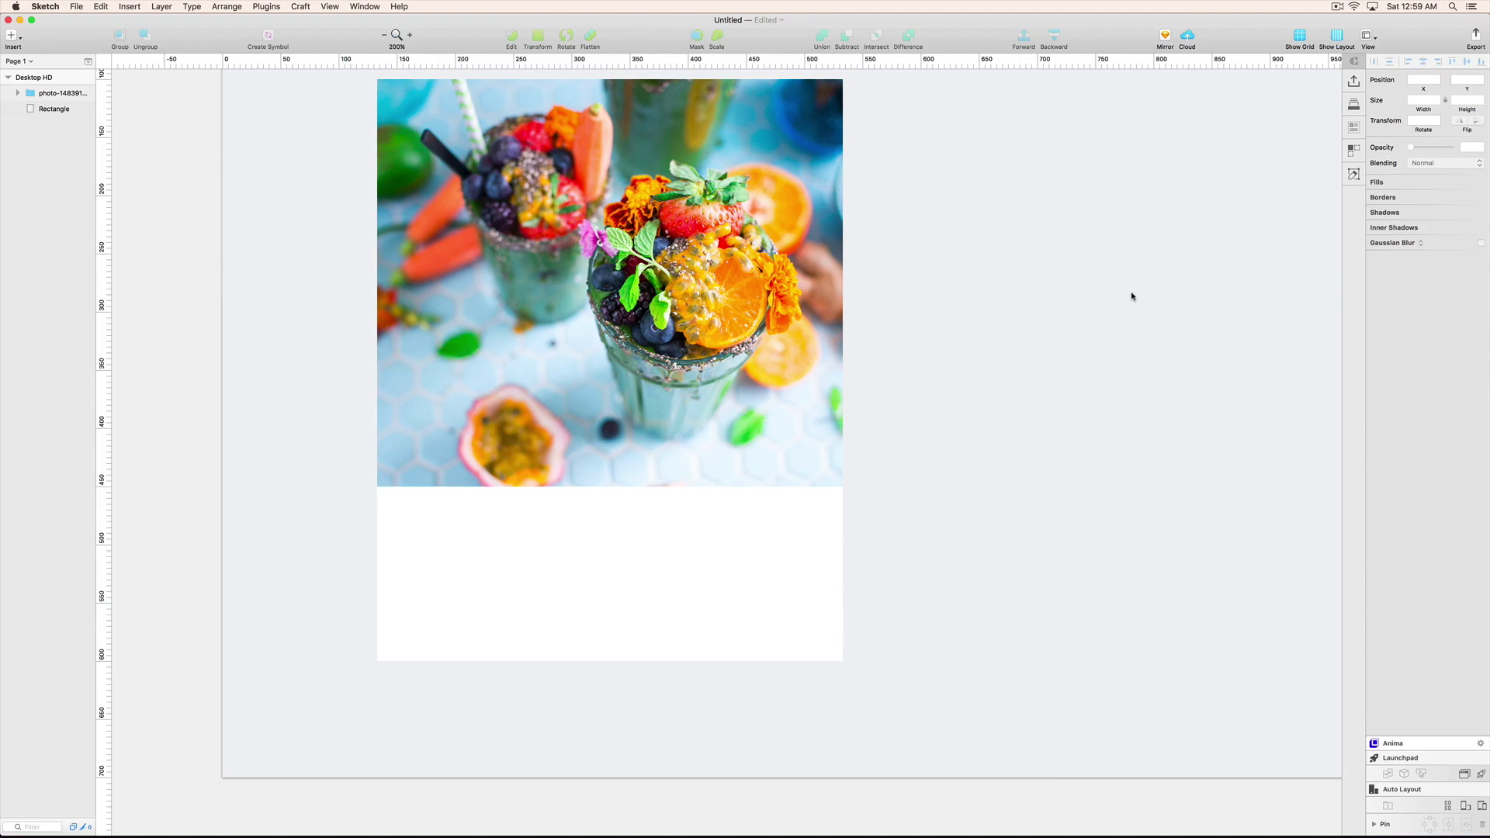
left_click(1015, 330, "alt")
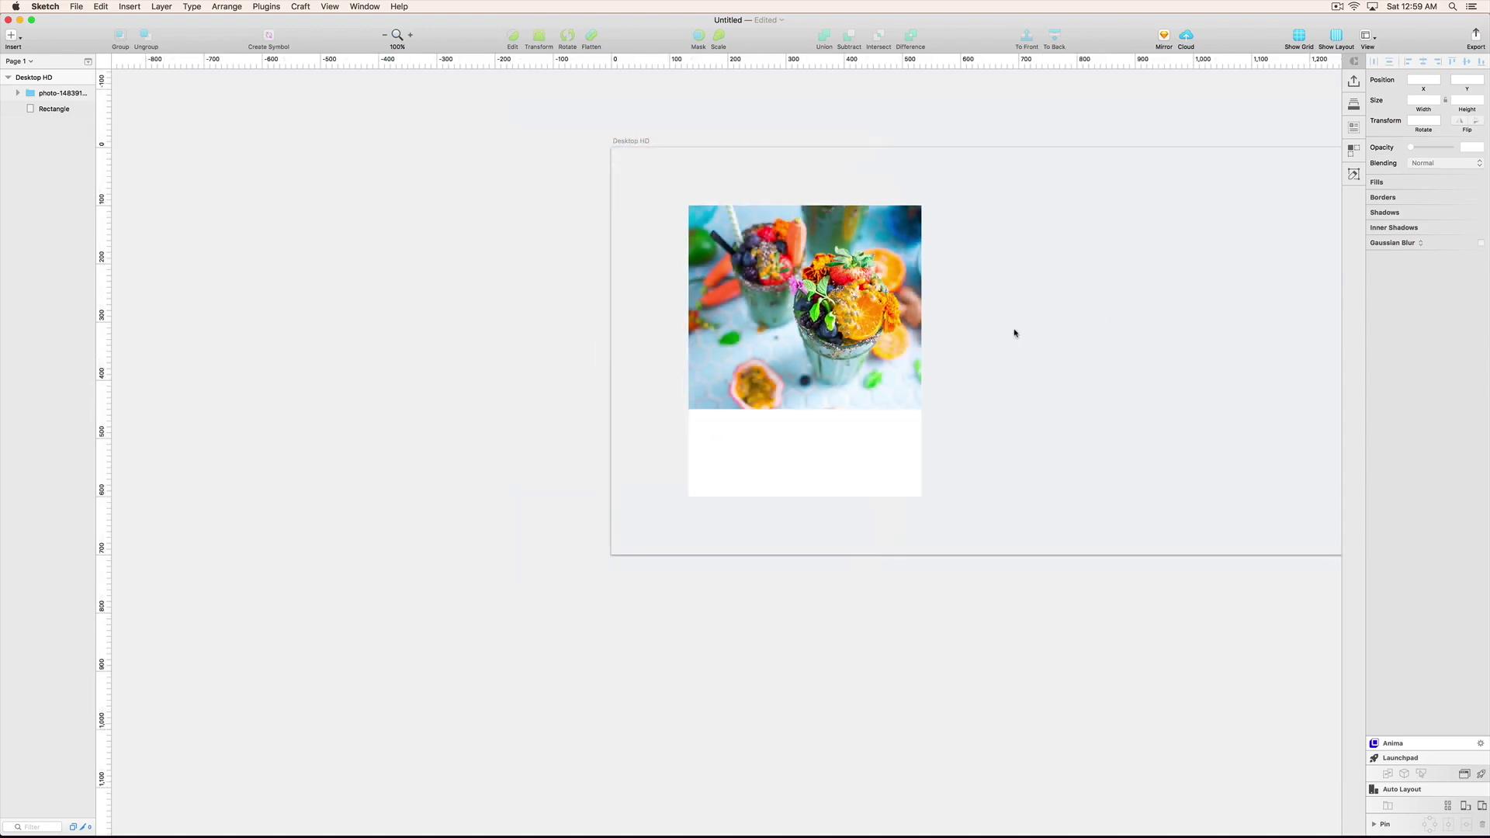
left_click_drag(970, 367, 908, 409)
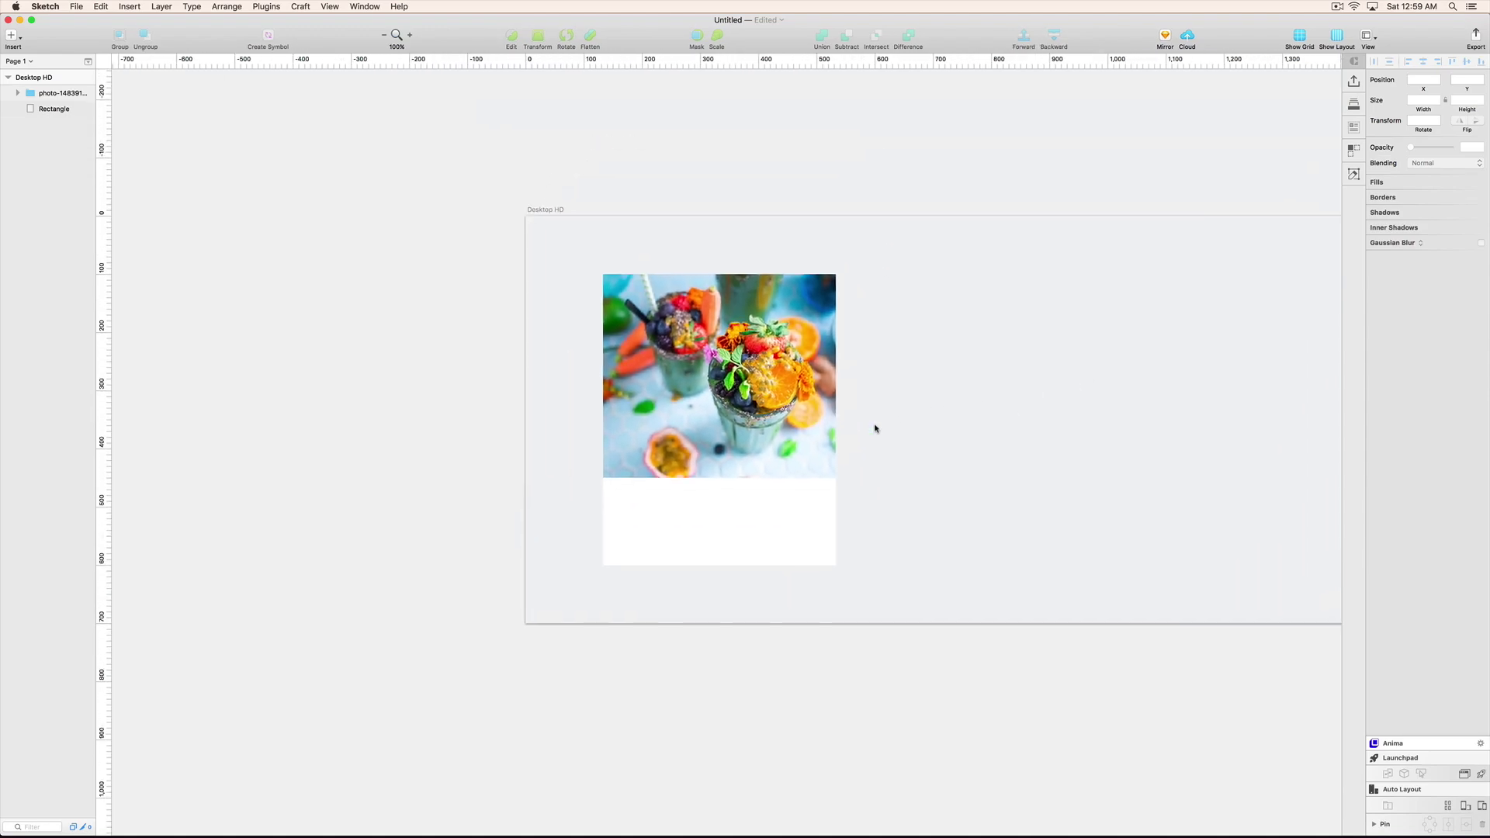
Copy the Happy Heath title line from the text notes.
left_click(834, 433)
scroll(785, 496, "down", 2)
left_click(685, 502)
scroll(686, 544, "up", 5)
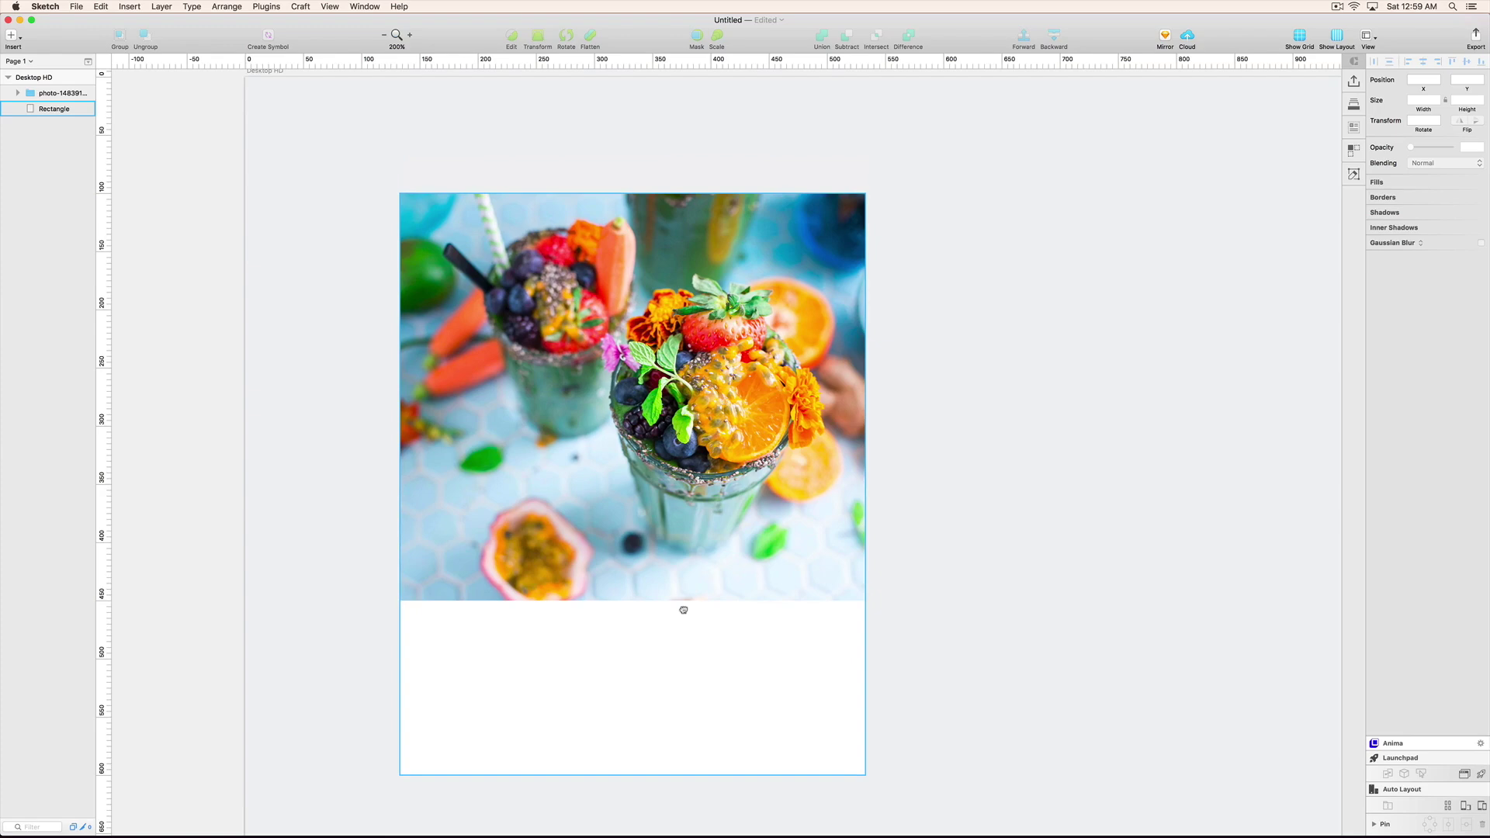
scroll(683, 610, "down", 3)
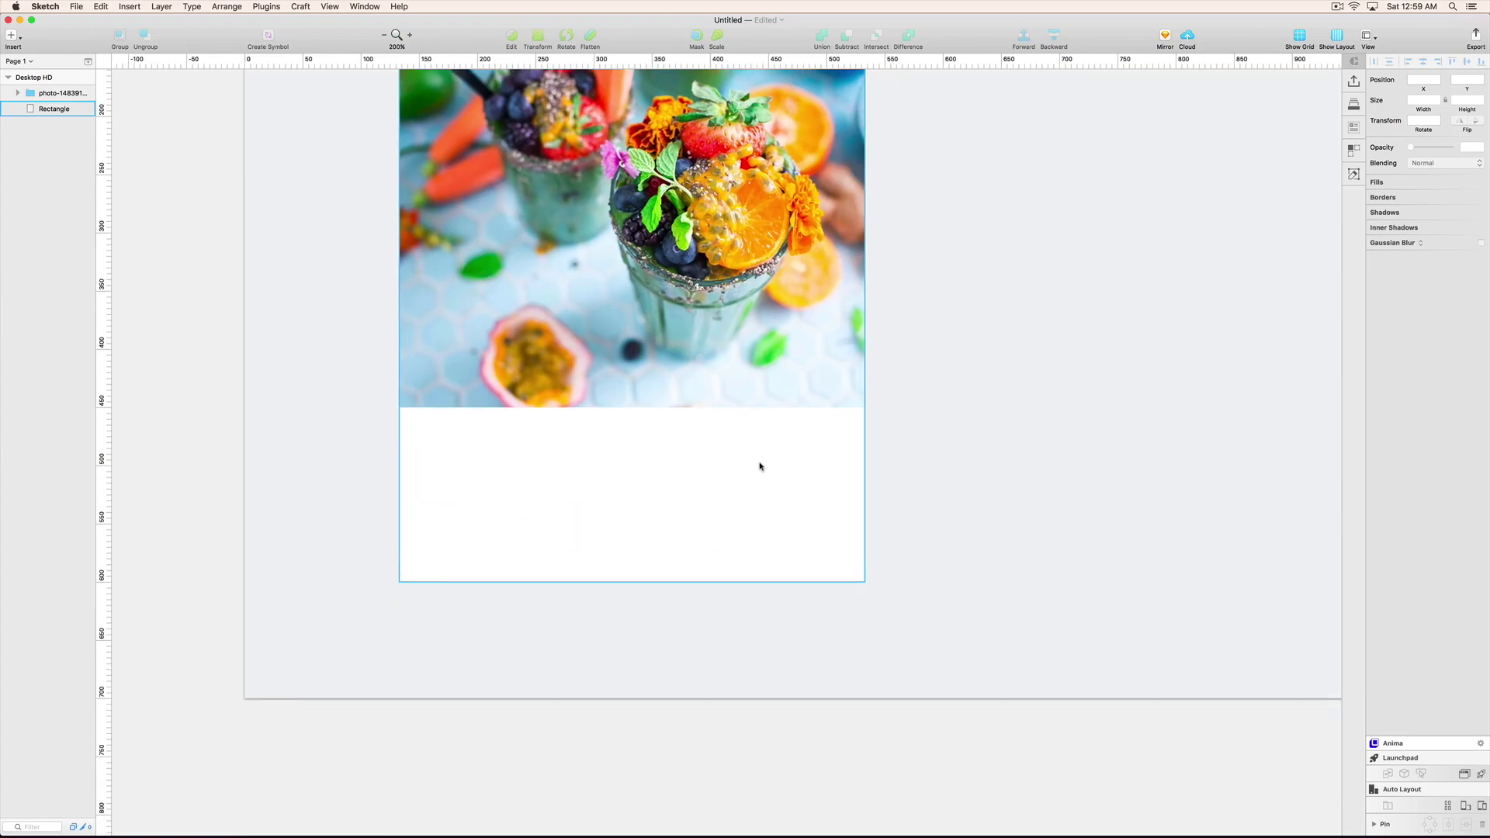
key("ctrl+Right")
triple_click(534, 47)
key("super+c")
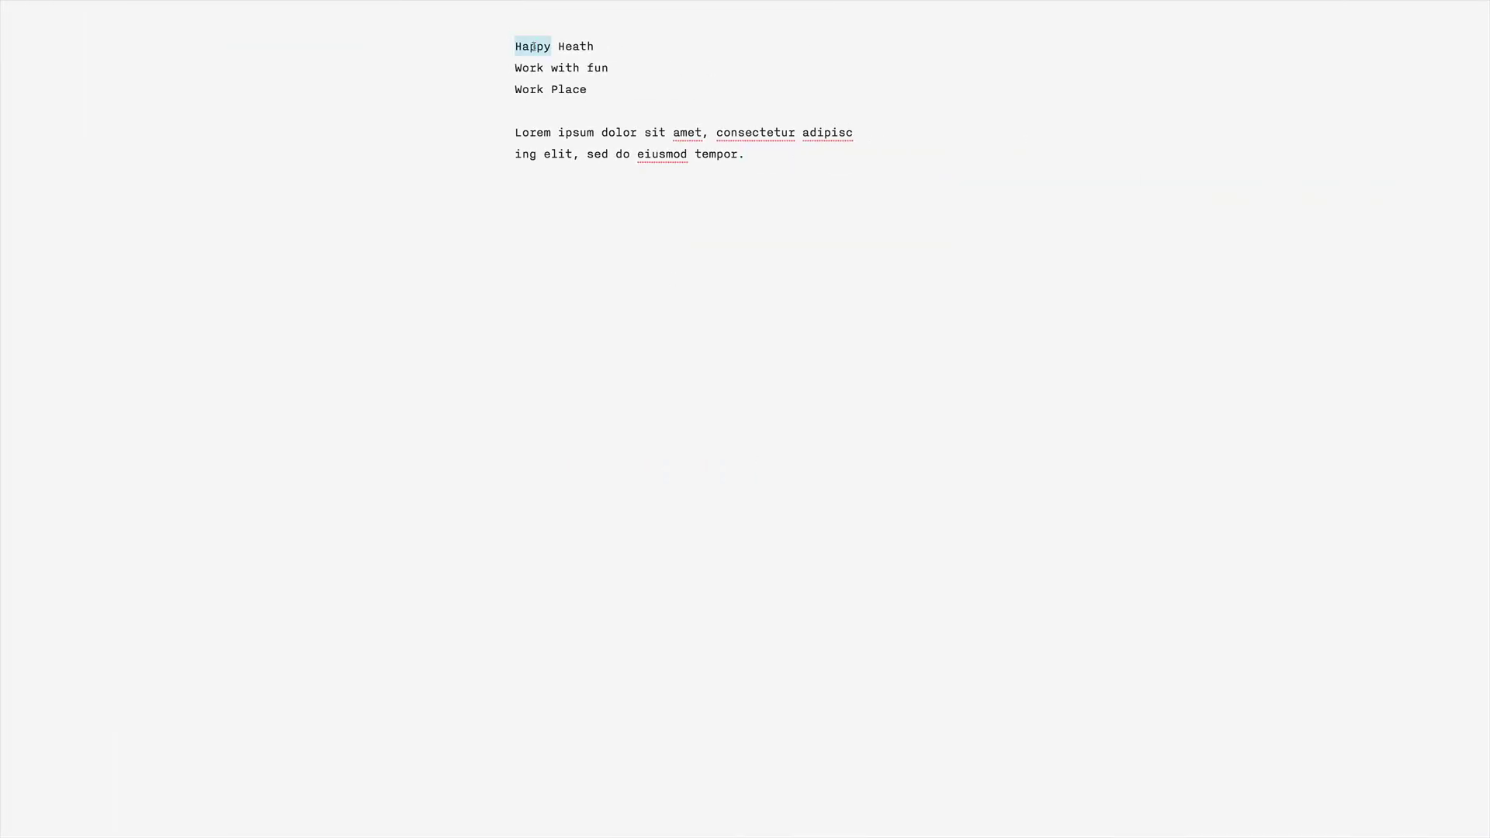
key("ctrl+Left")
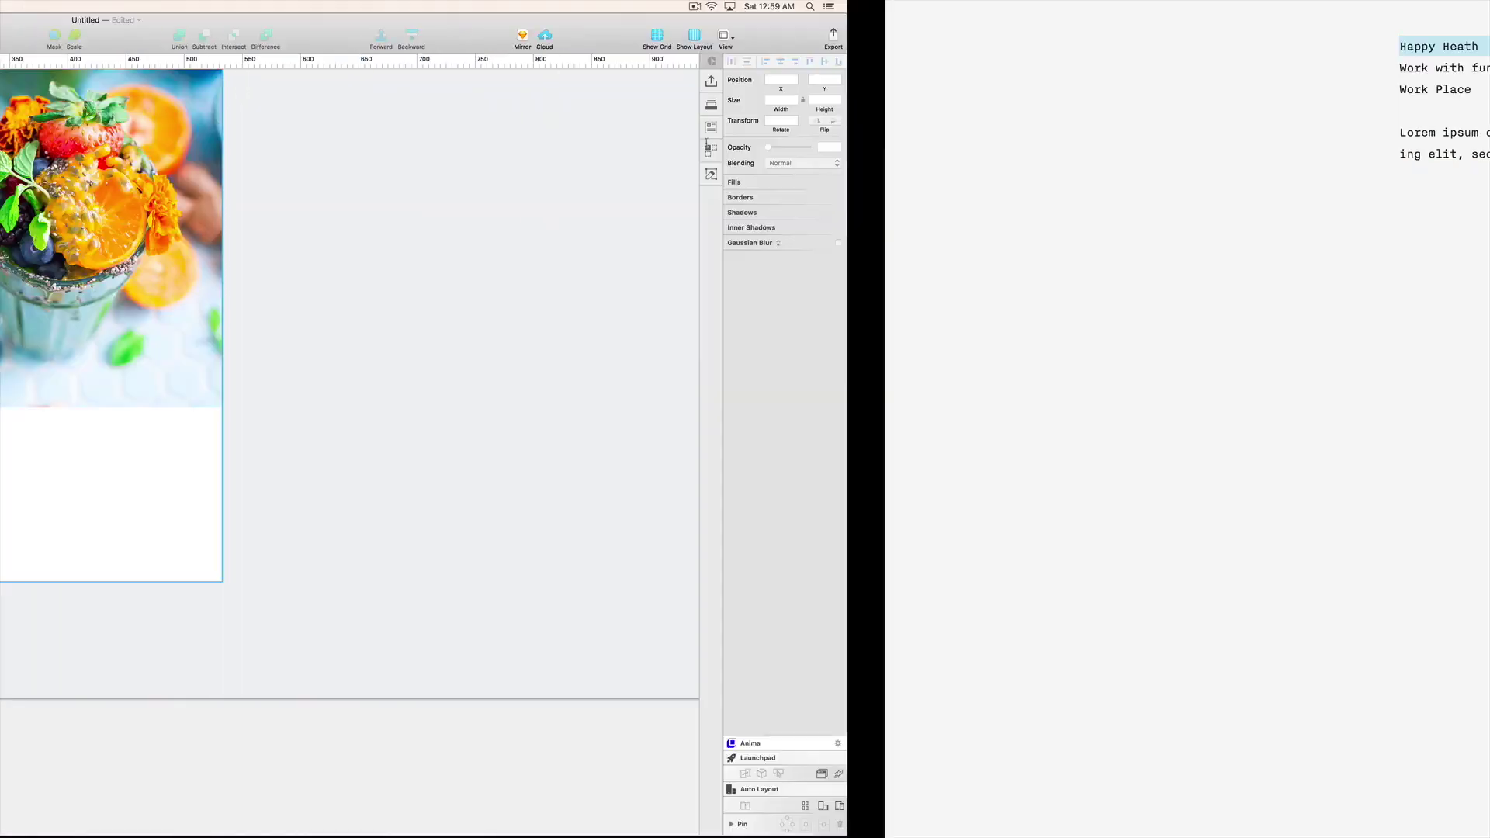
Add a text layer on the white panel containing the pasted Happy Heath title.
key("t")
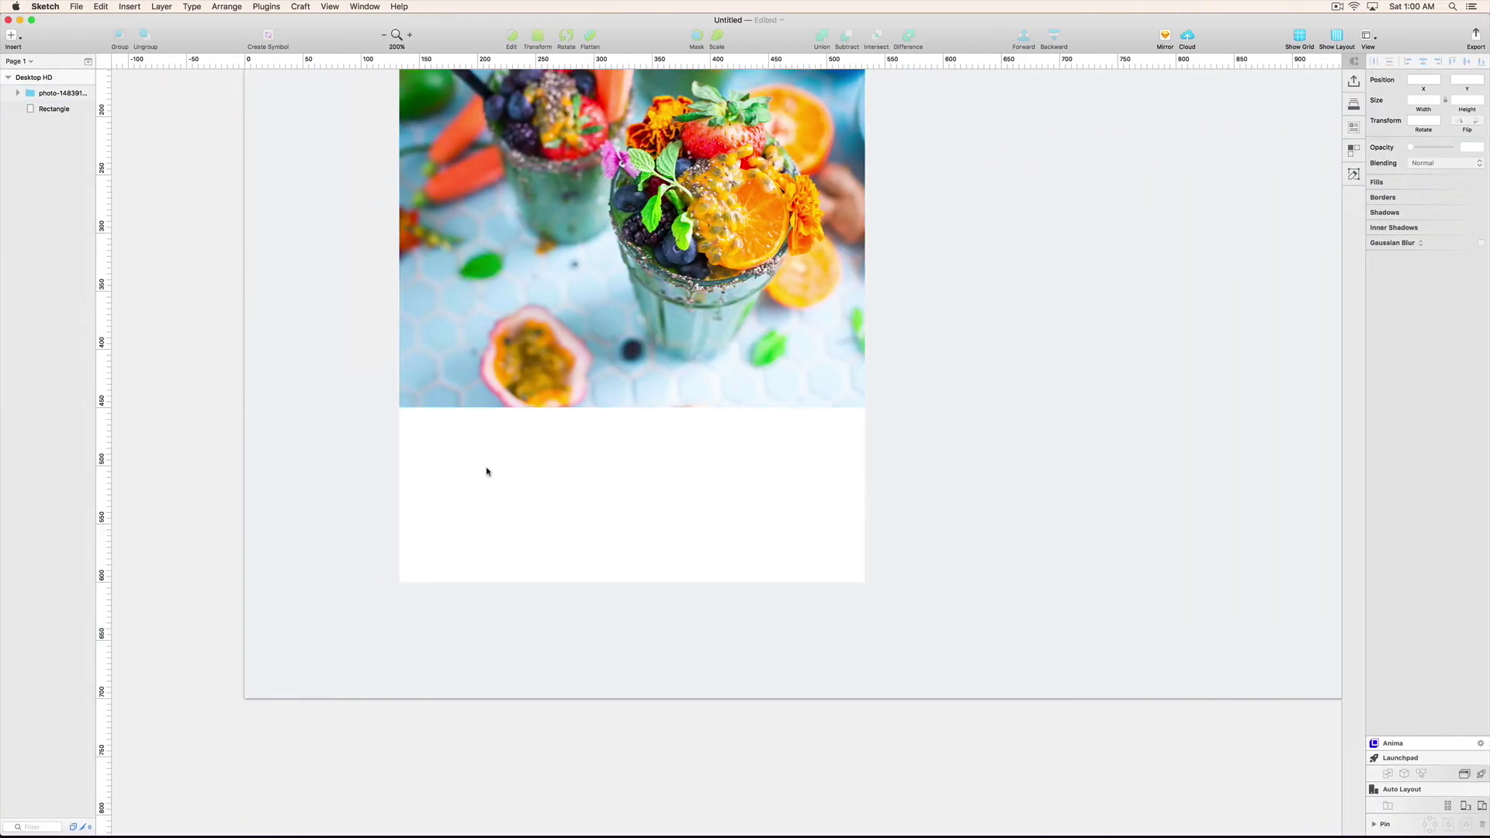
left_click(487, 471)
key("super+v")
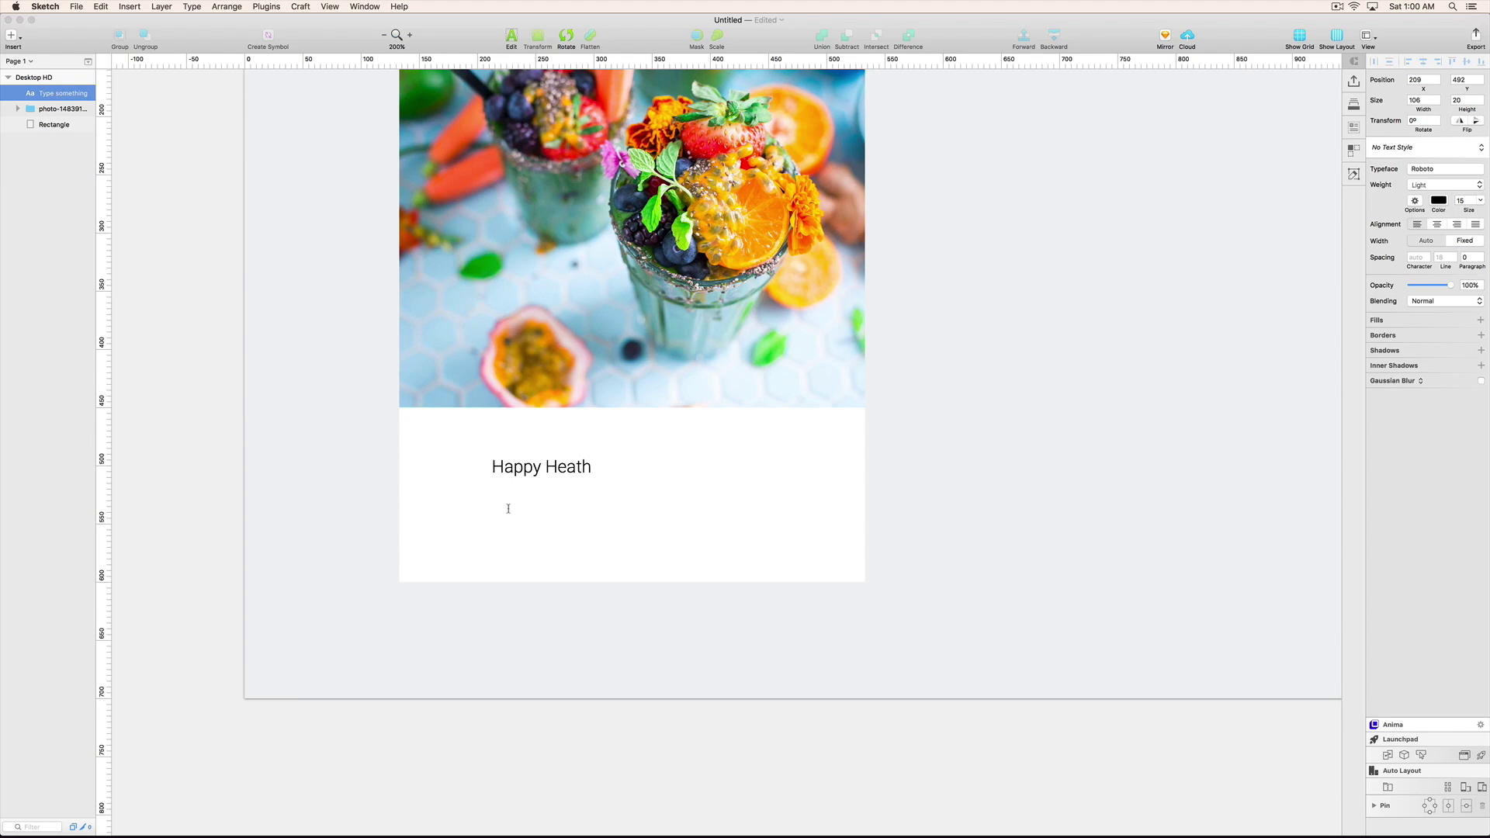
key("Escape")
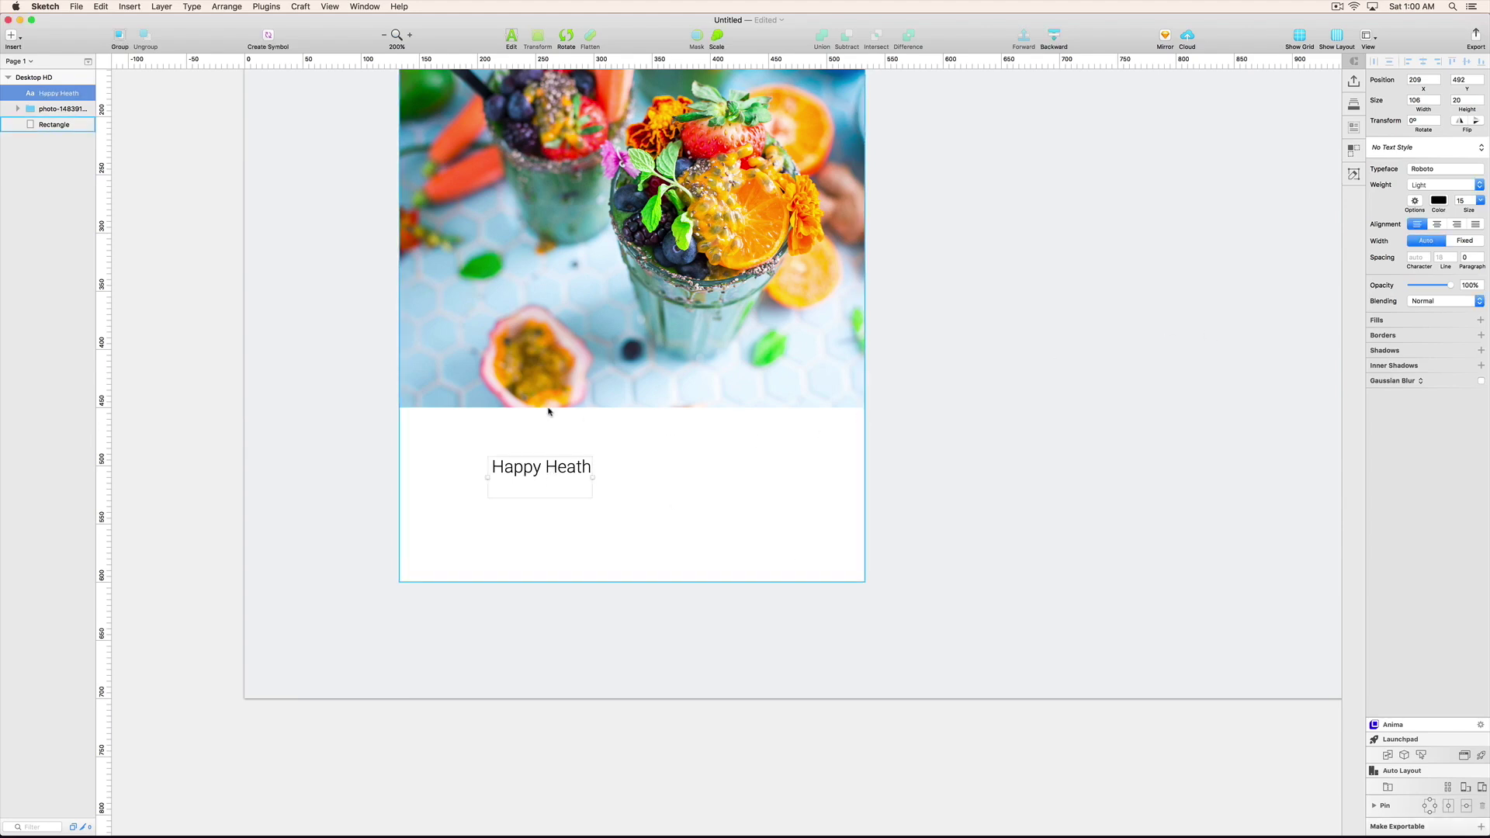
double_click(573, 468)
double_click(573, 468)
left_click(564, 485)
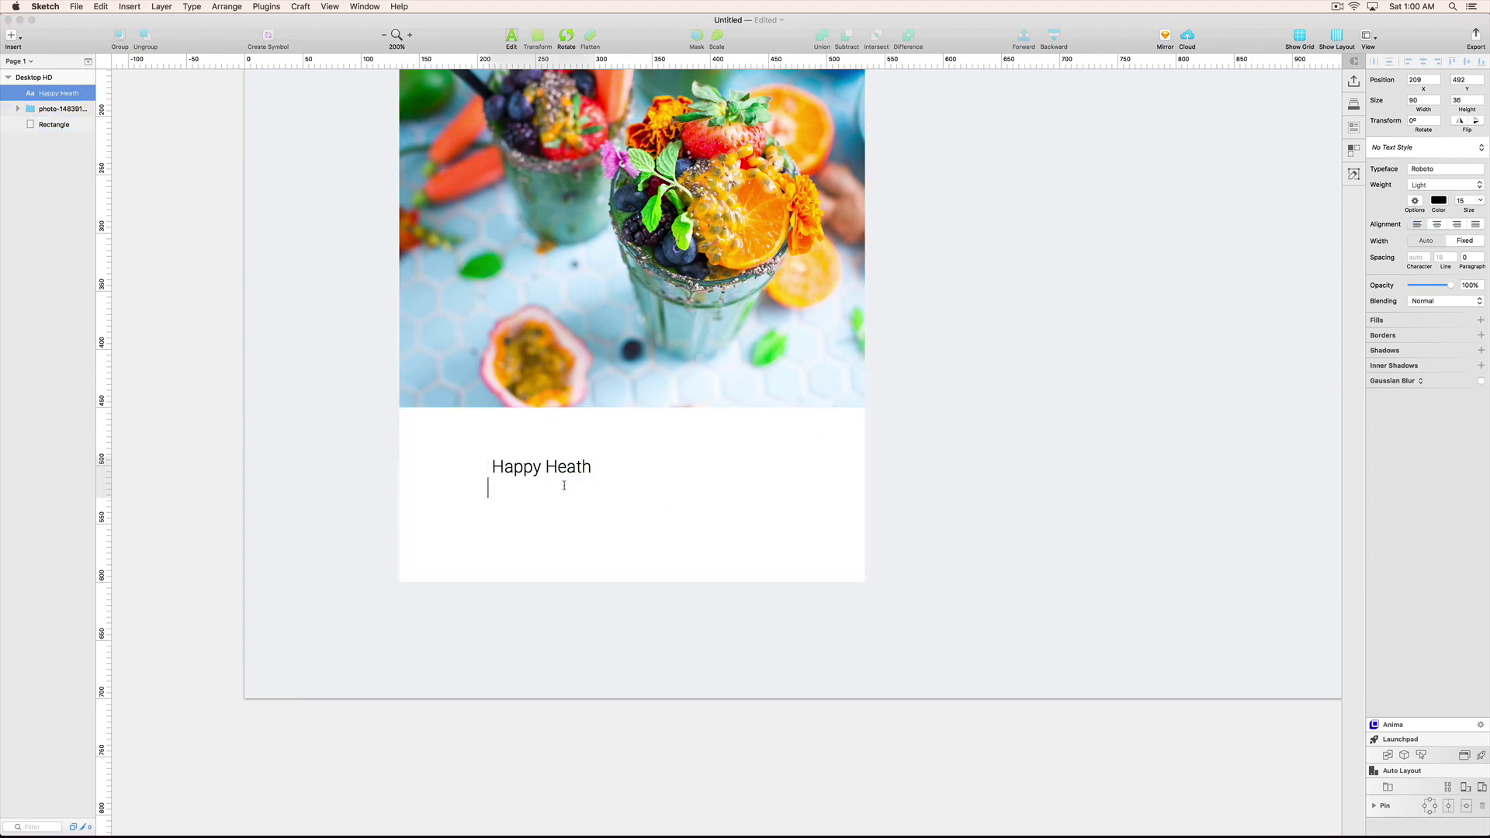
key("Escape")
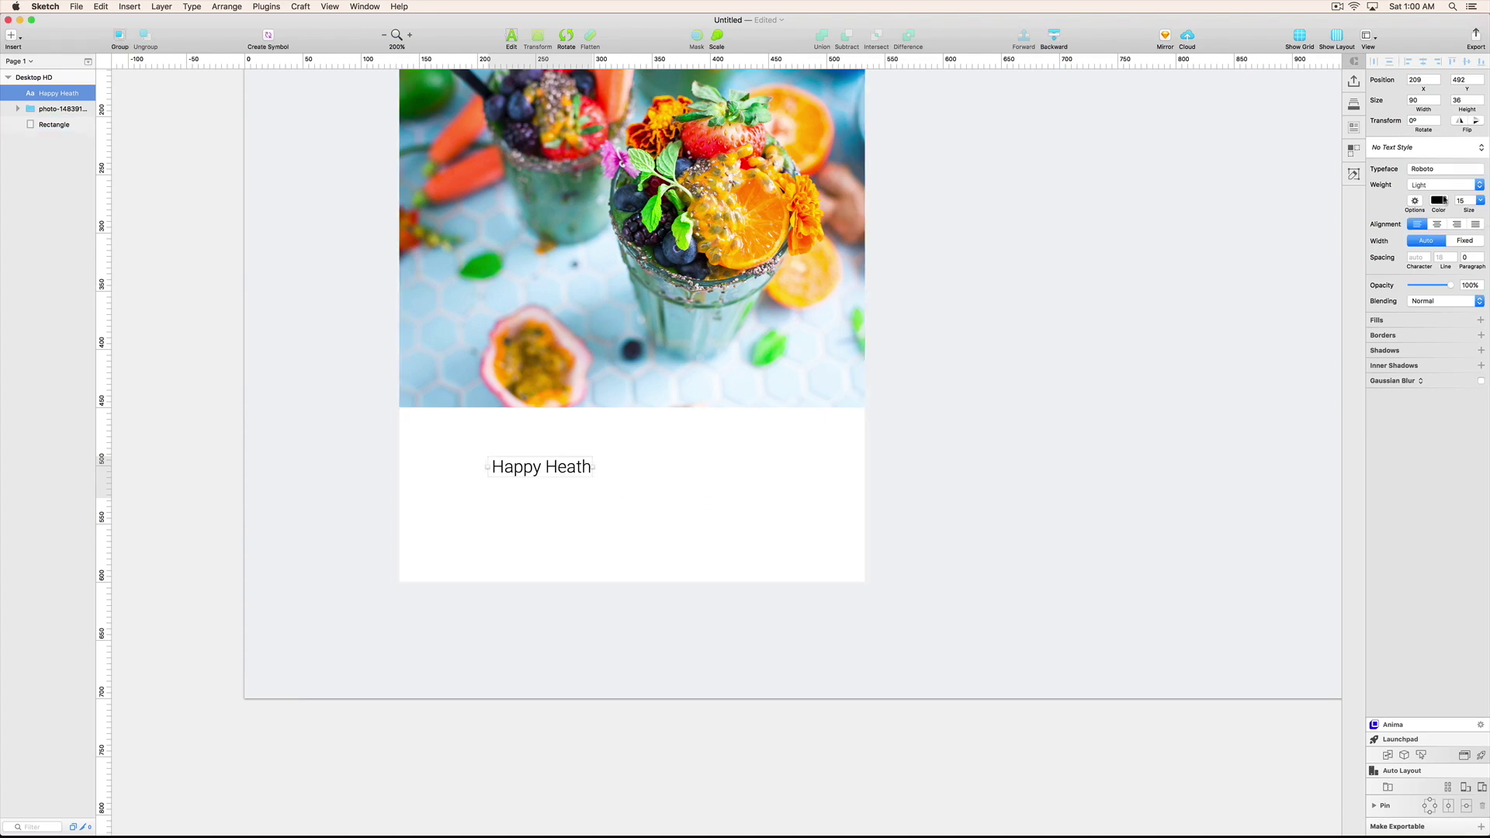
Style the title Roboto Medium, 18 pt, all uppercase.
left_click(1436, 185)
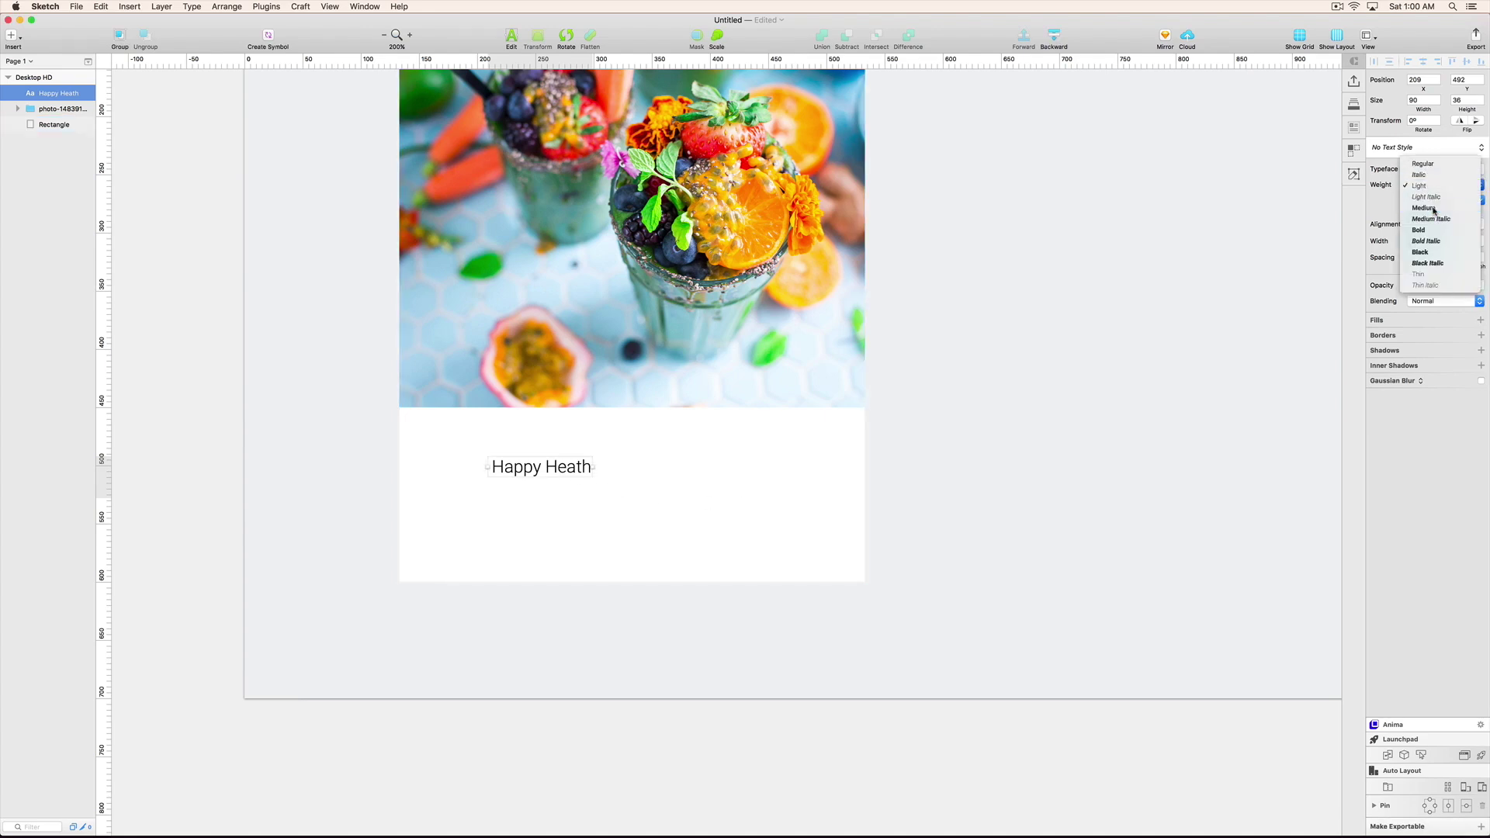
left_click(1435, 210)
left_click(1468, 200)
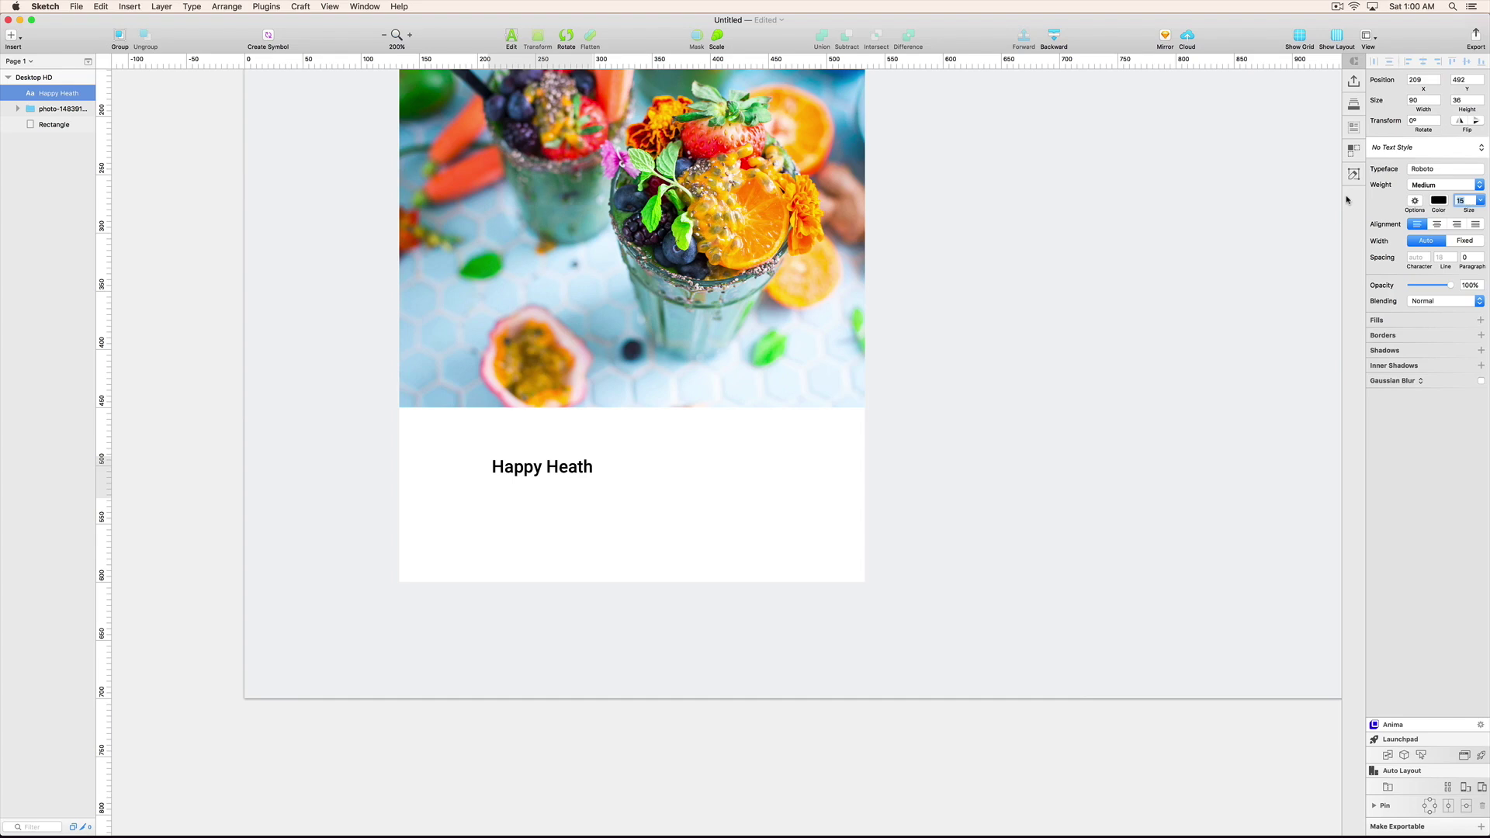
key("Return")
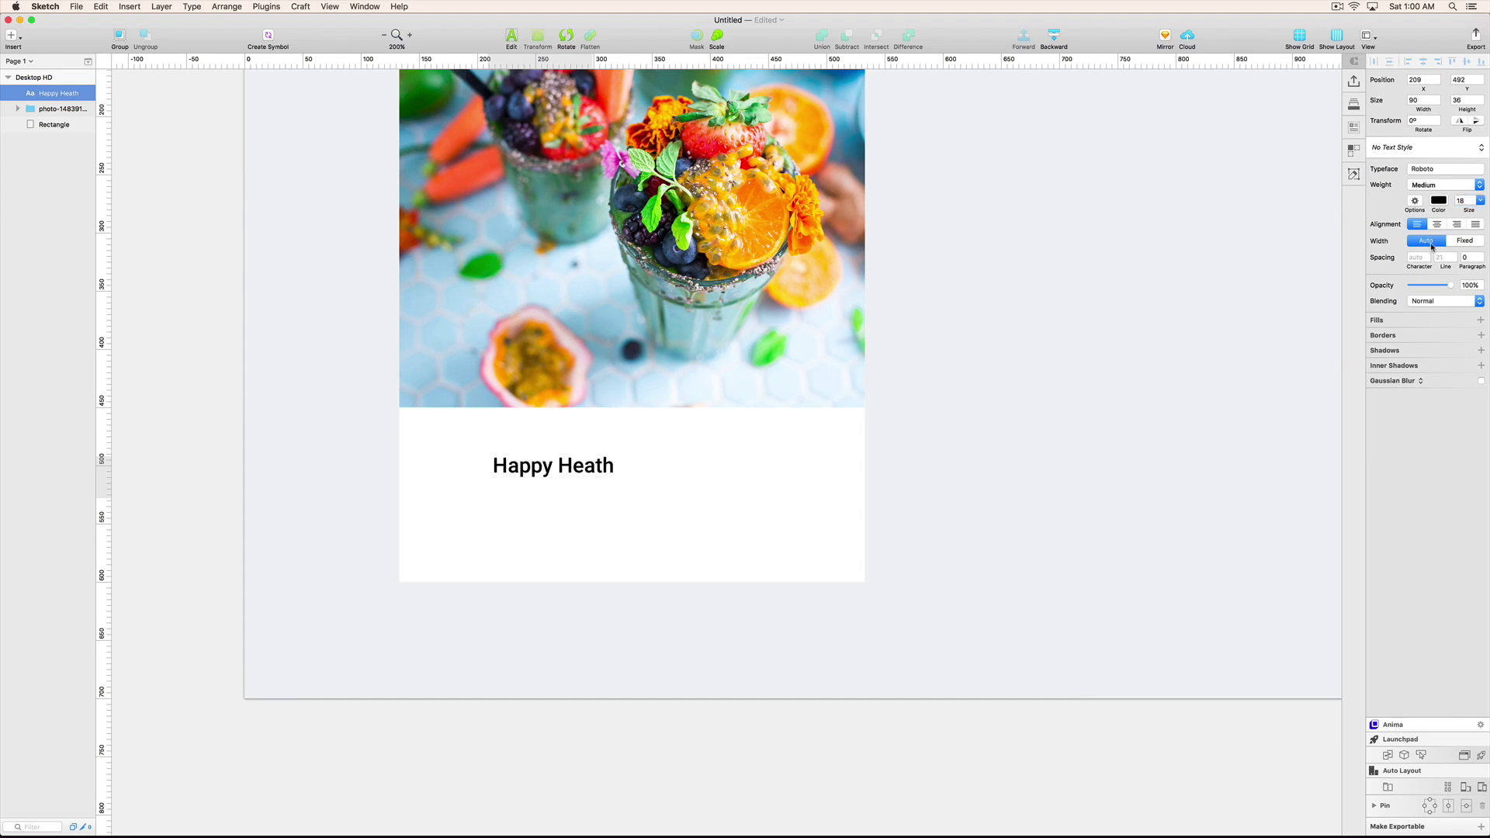
left_click(1416, 201)
left_click(1414, 283)
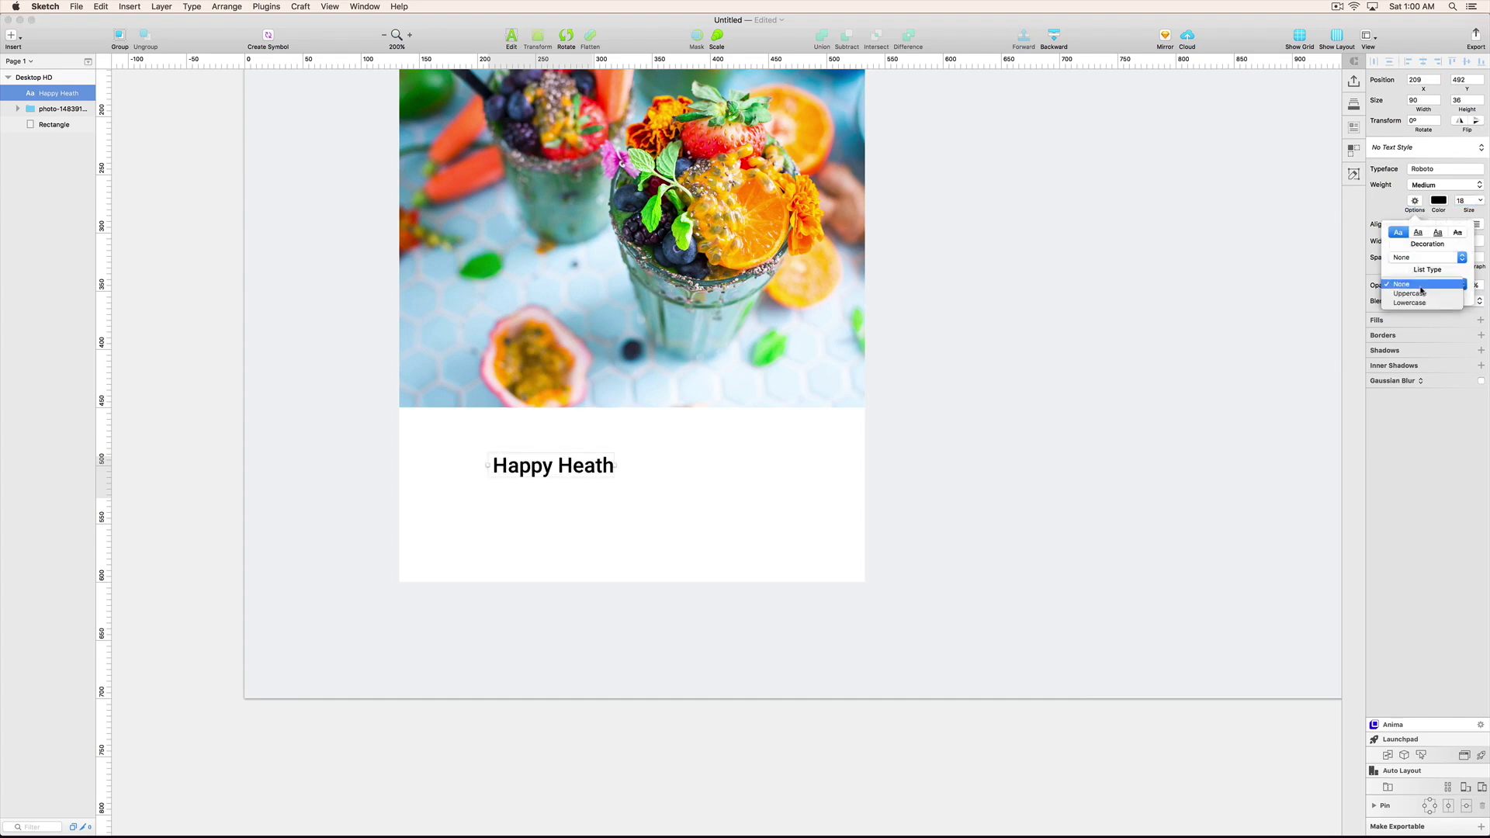
left_click(1421, 292)
Place the HAPPY HEATH title under the photo, nudged 30 px right and down.
left_click(1004, 419)
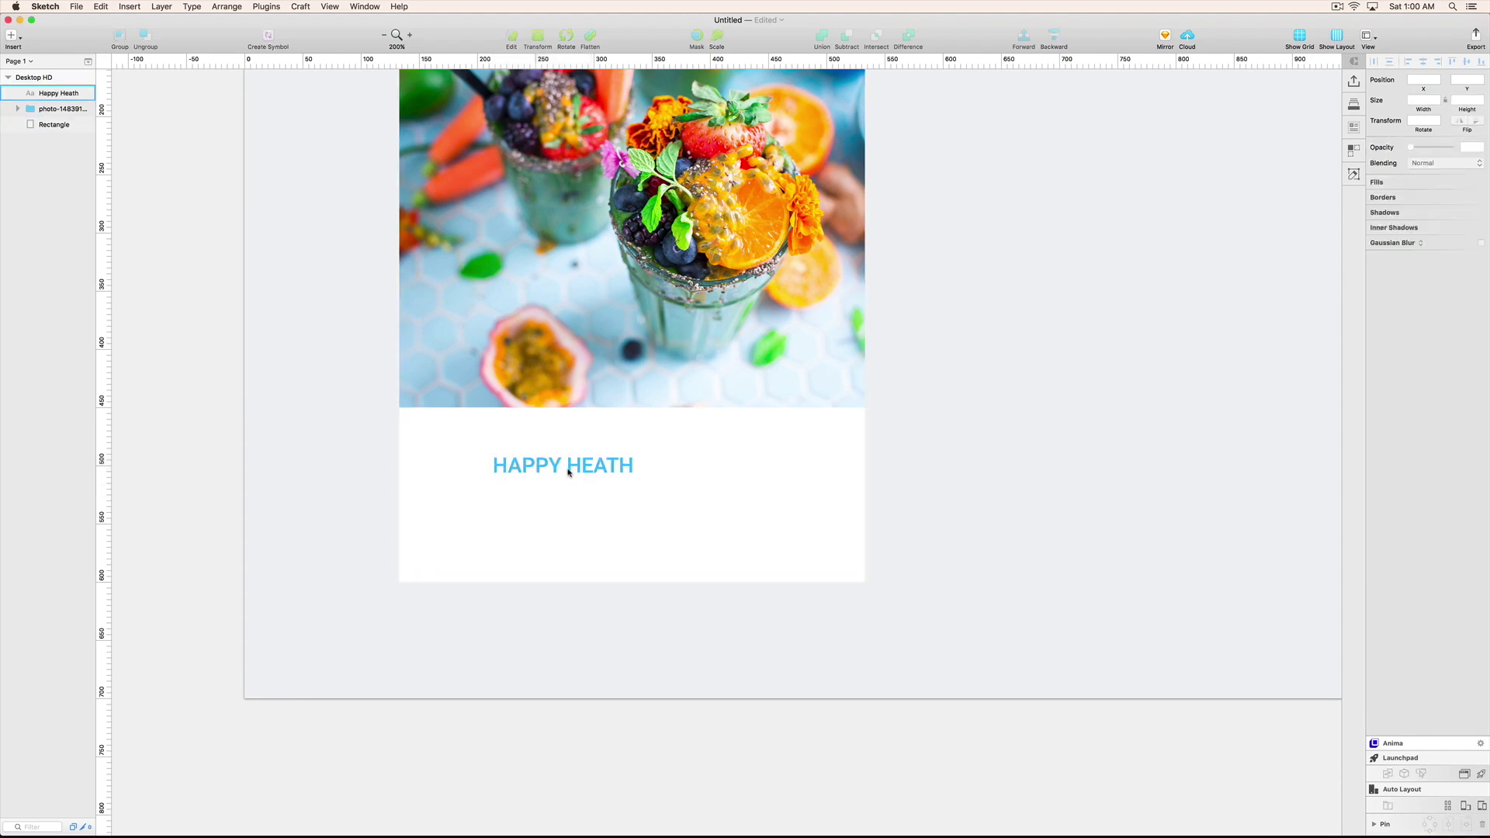
left_click(524, 454)
left_click_drag(525, 455, 479, 426)
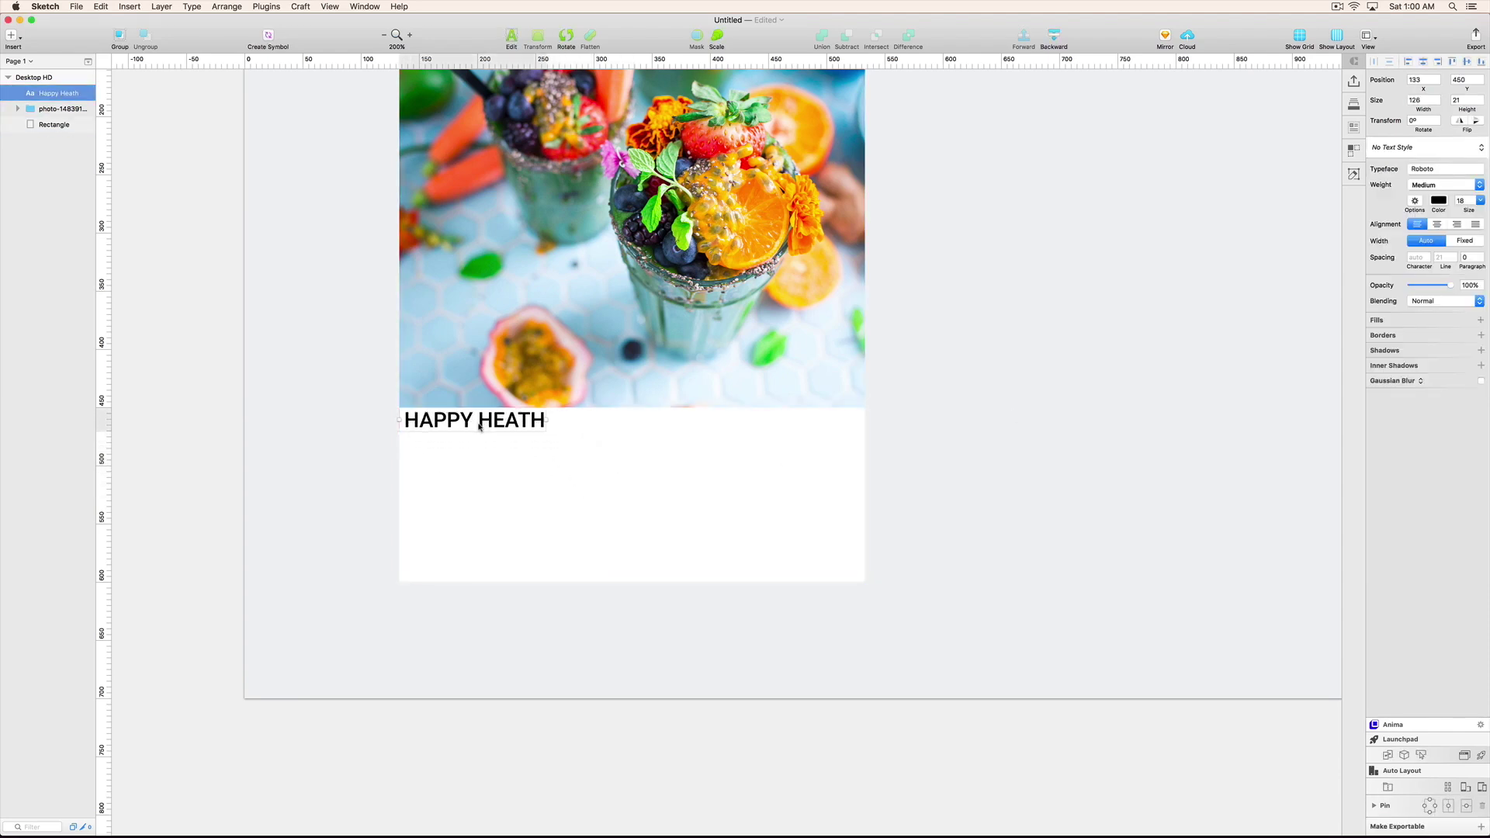
key("shift+Down")
key("shift+Down")
key("shift+Right")
key("shift+Right")
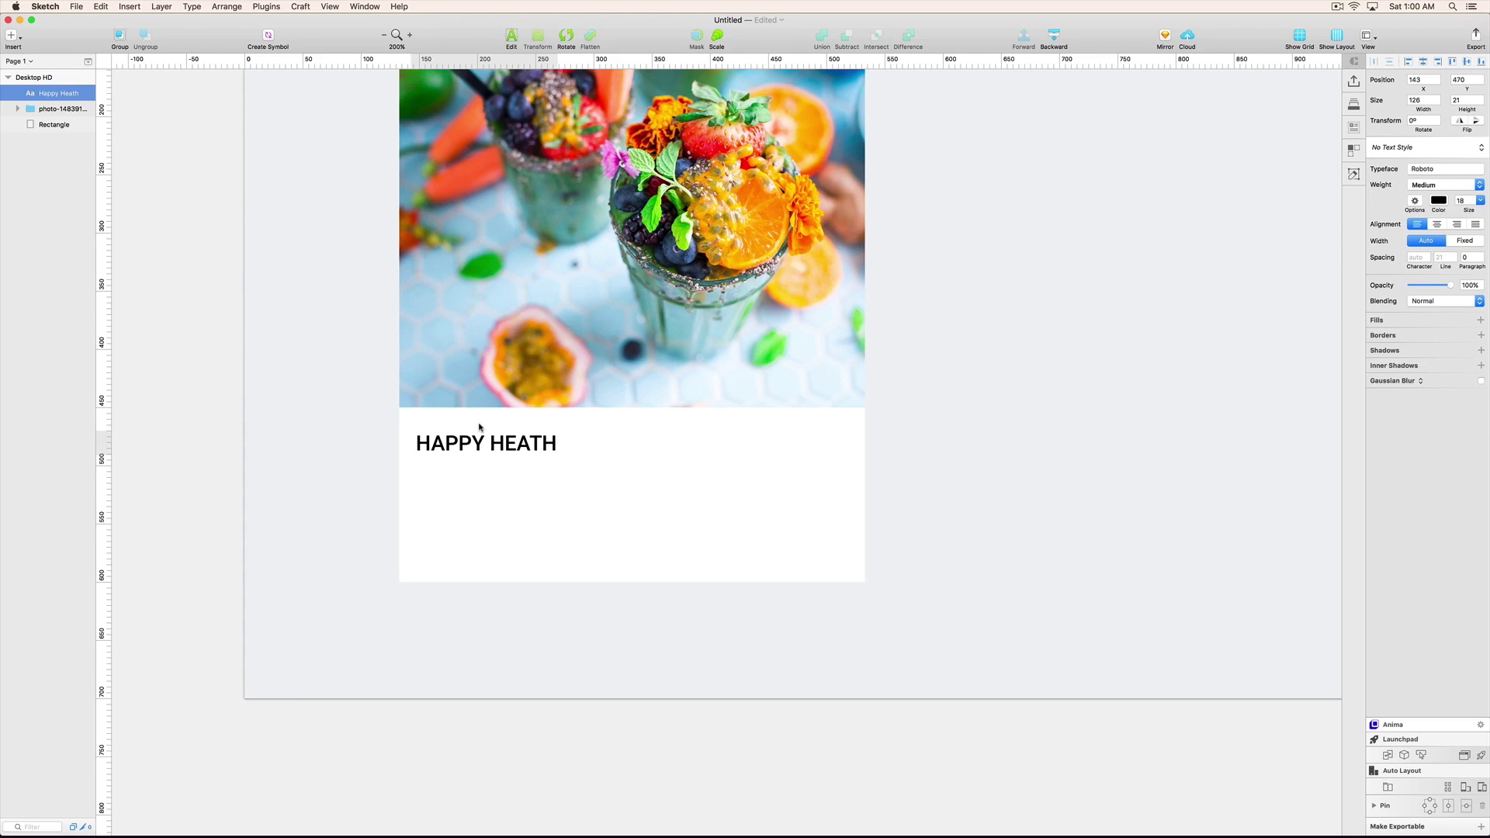
key("shift+Right")
key("shift+Down")
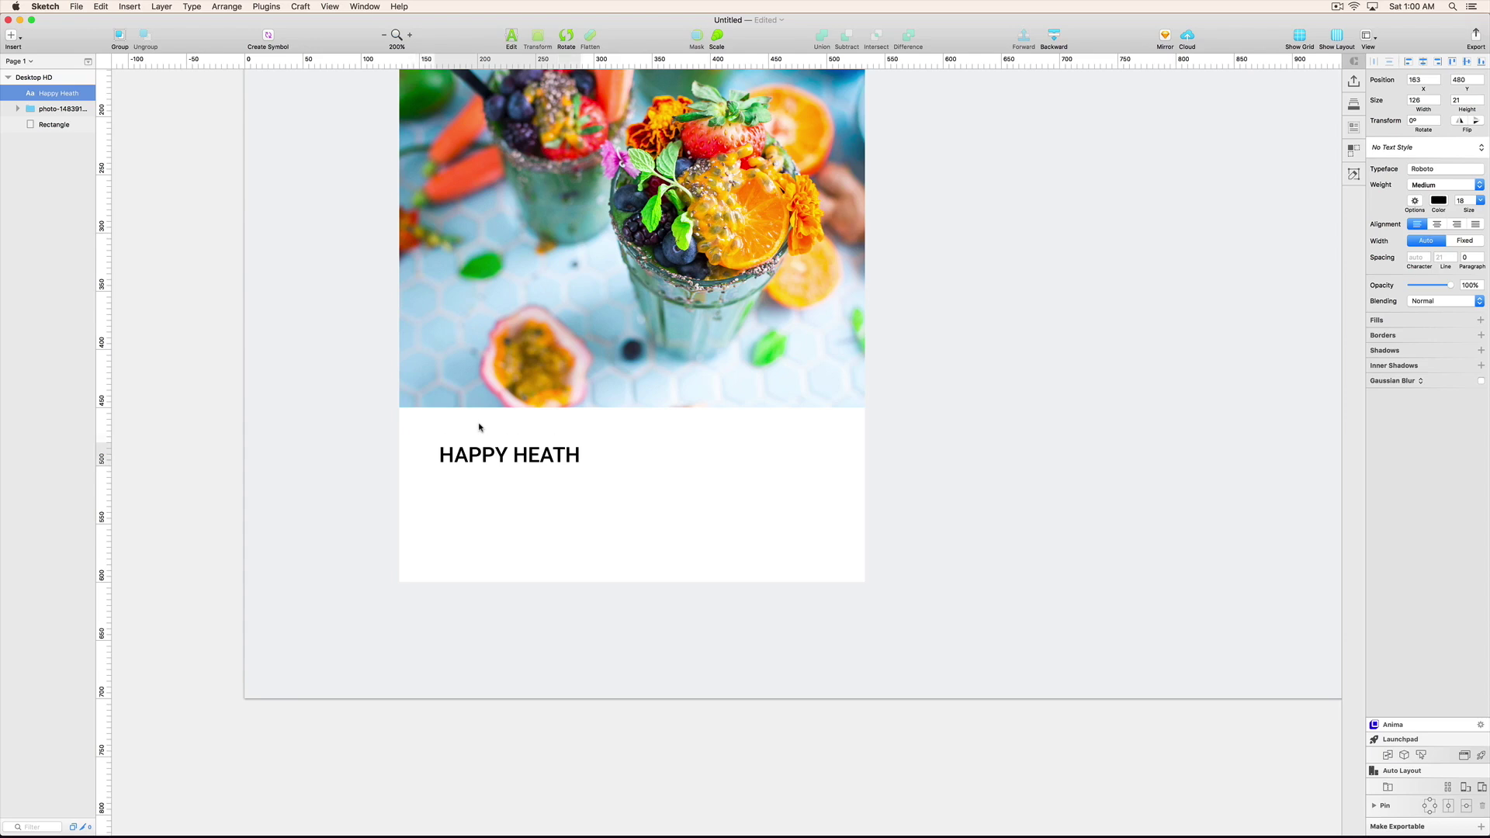
Select the whole Lorem ipsum paragraph in the text editor.
scroll(363, 499, "up", 5)
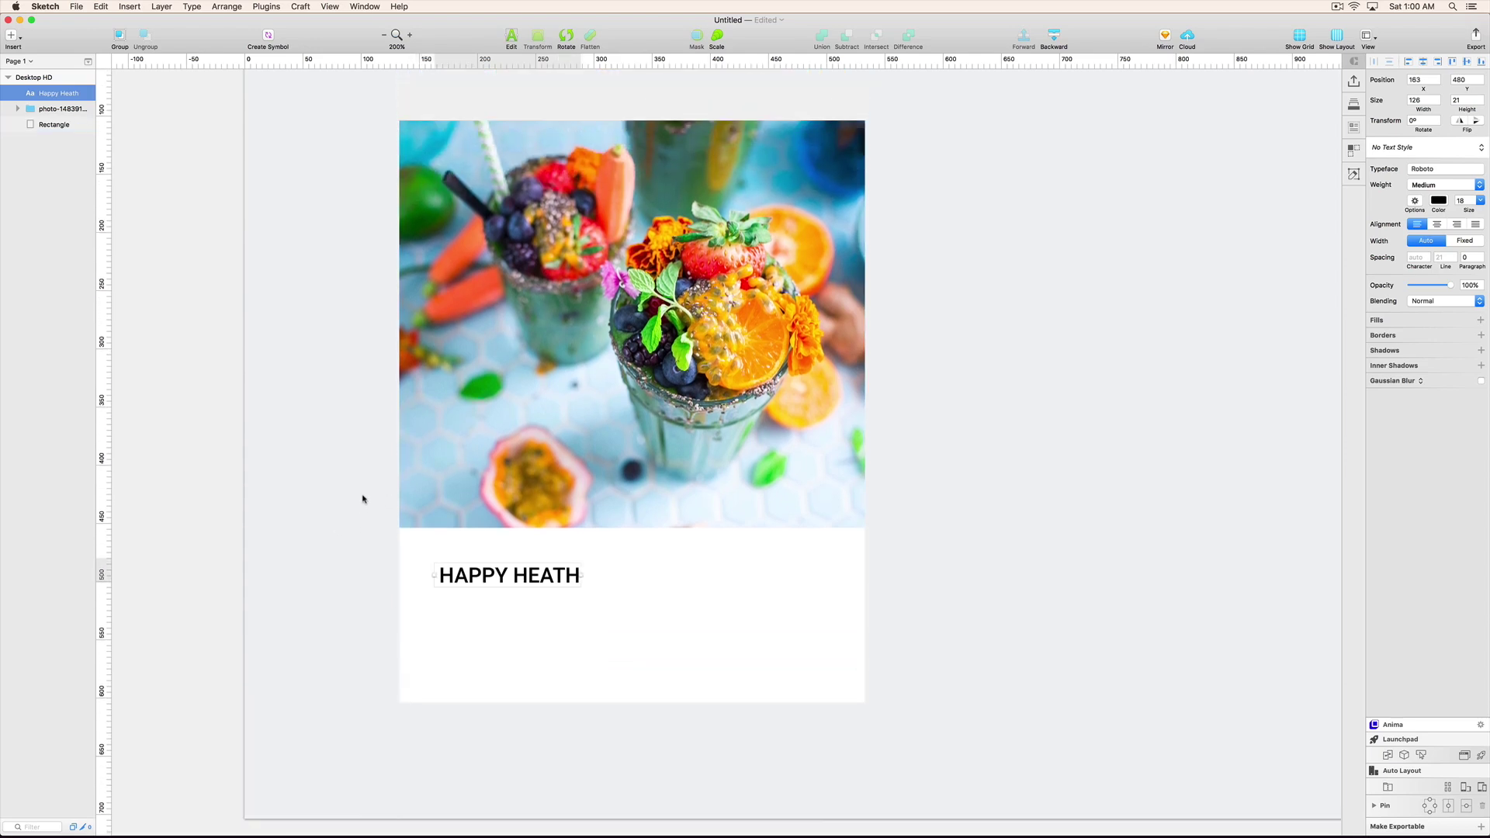
left_click(621, 466)
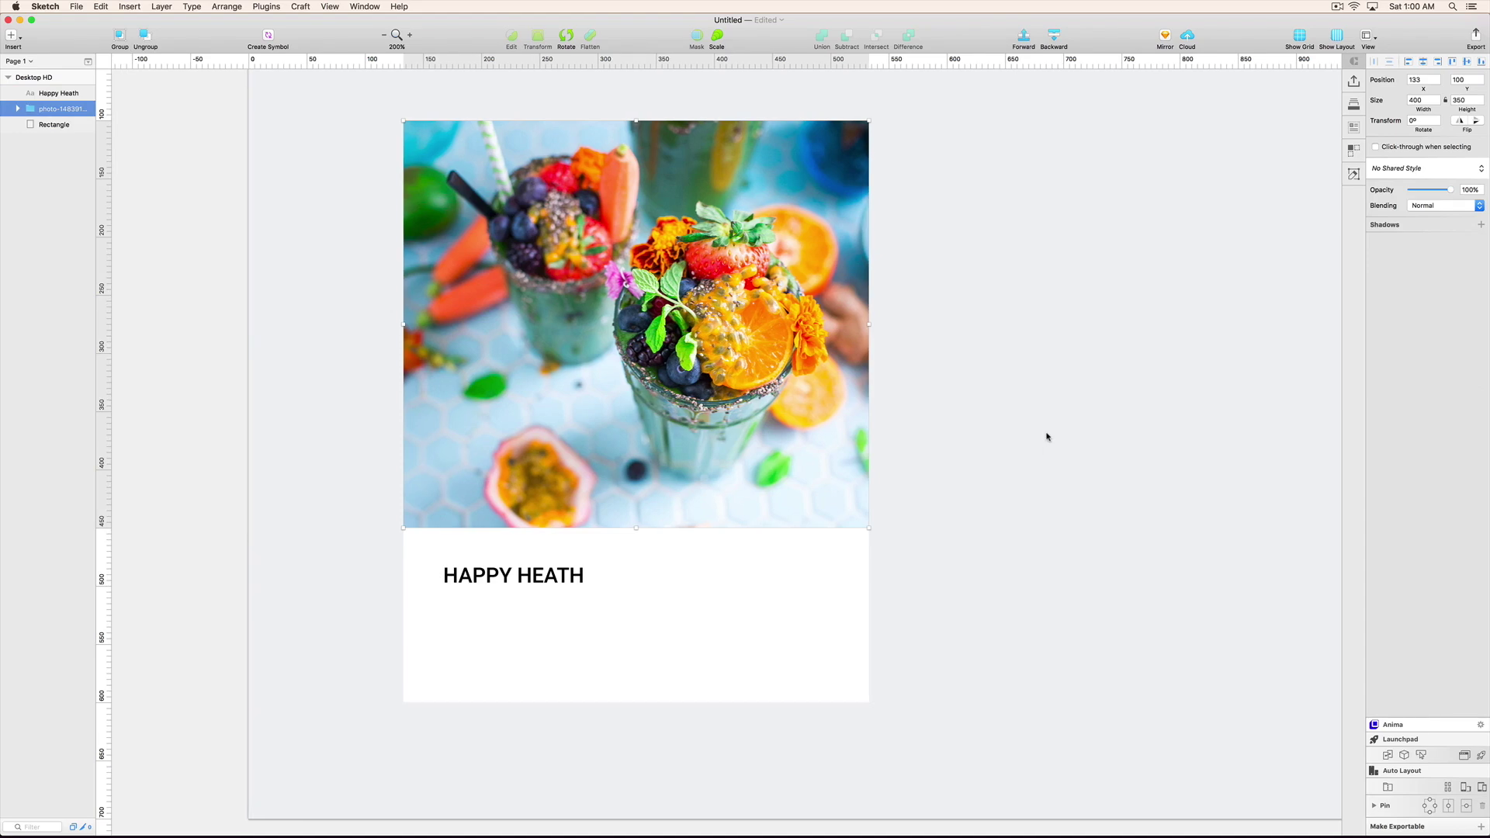
scroll(1046, 437, "down", 3)
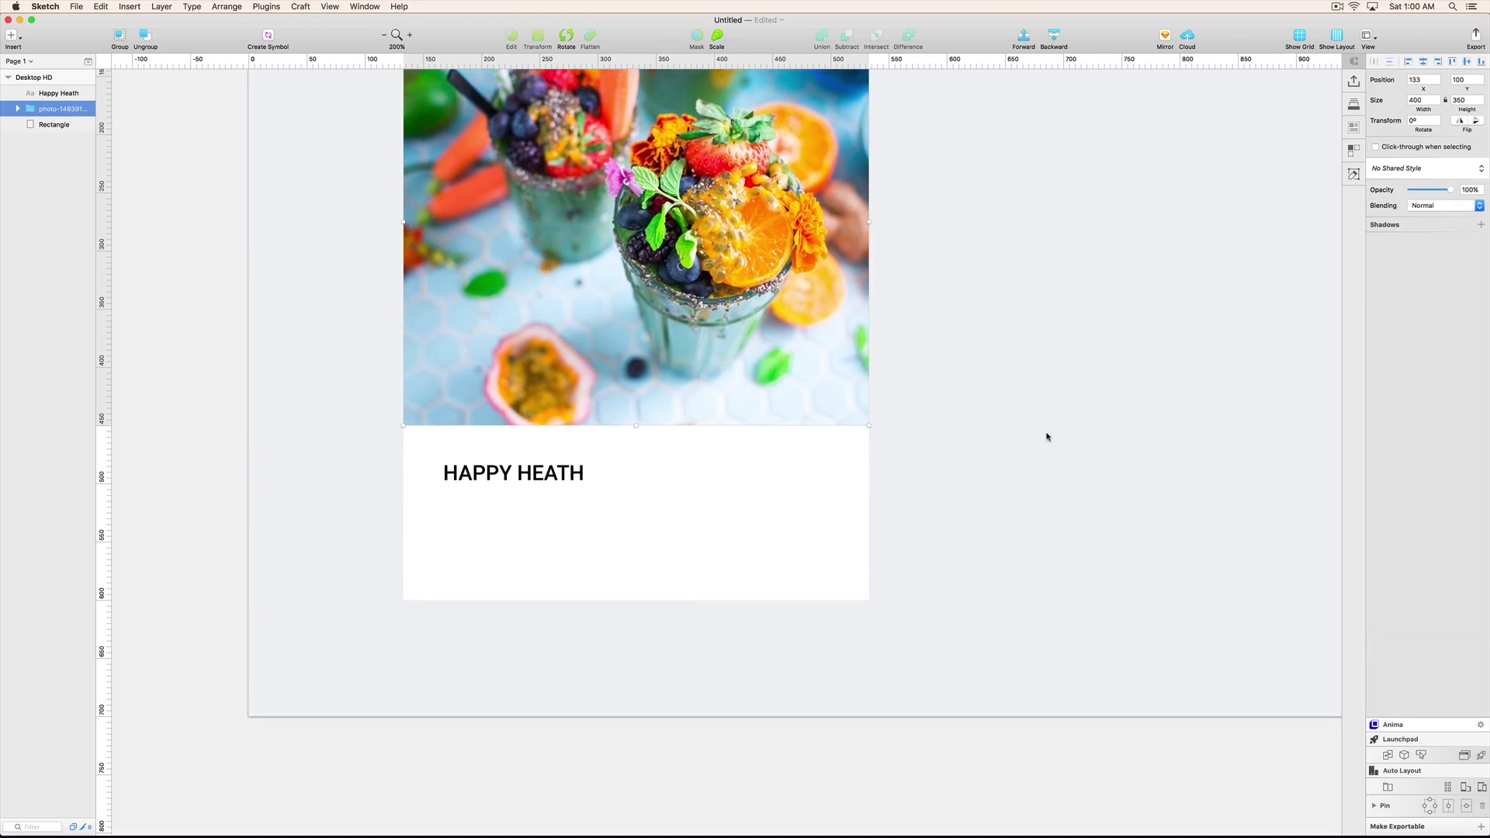
key("super+Tab")
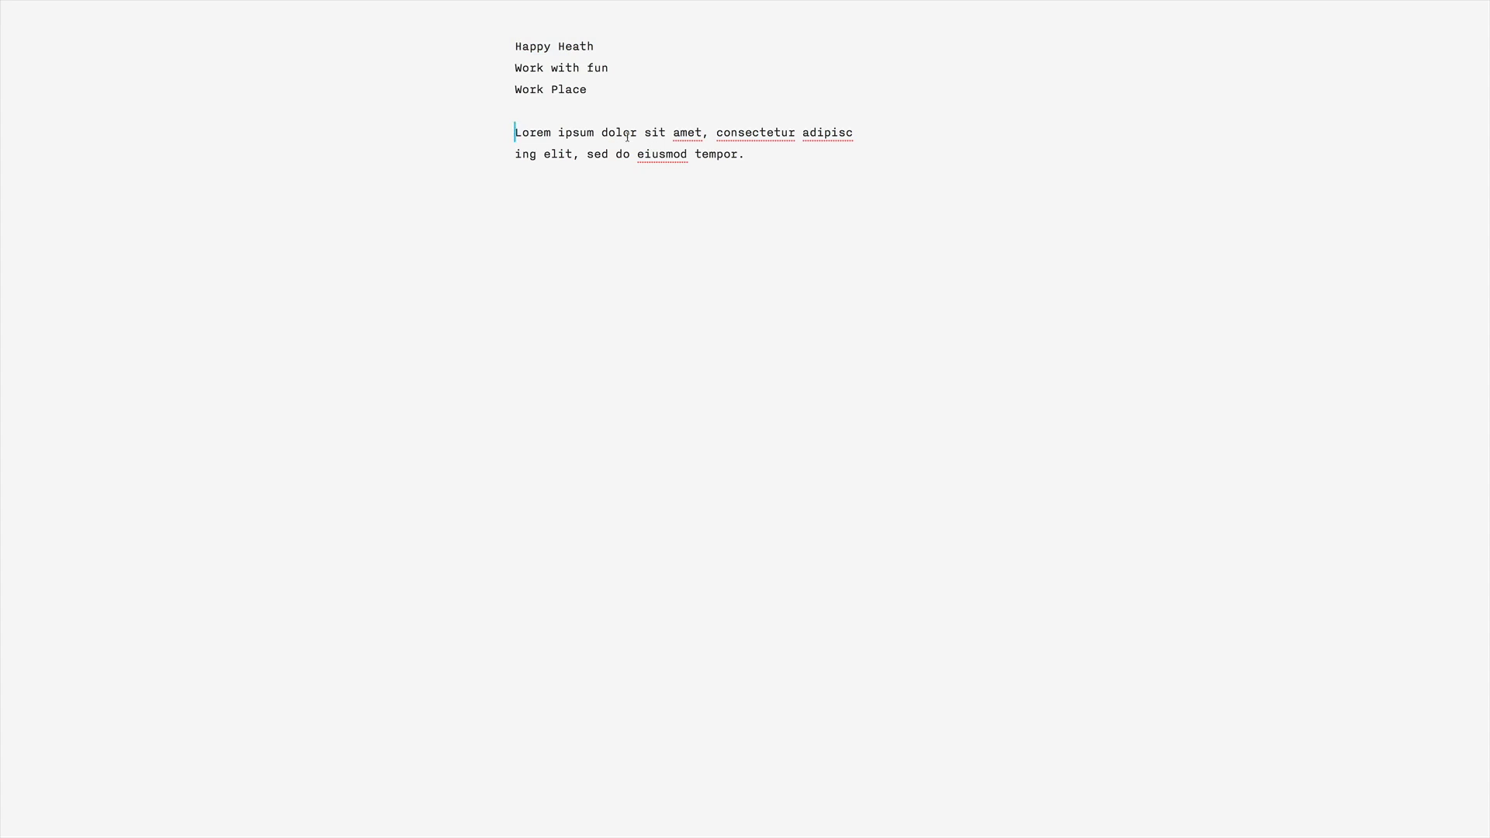
left_click(833, 159, "shift")
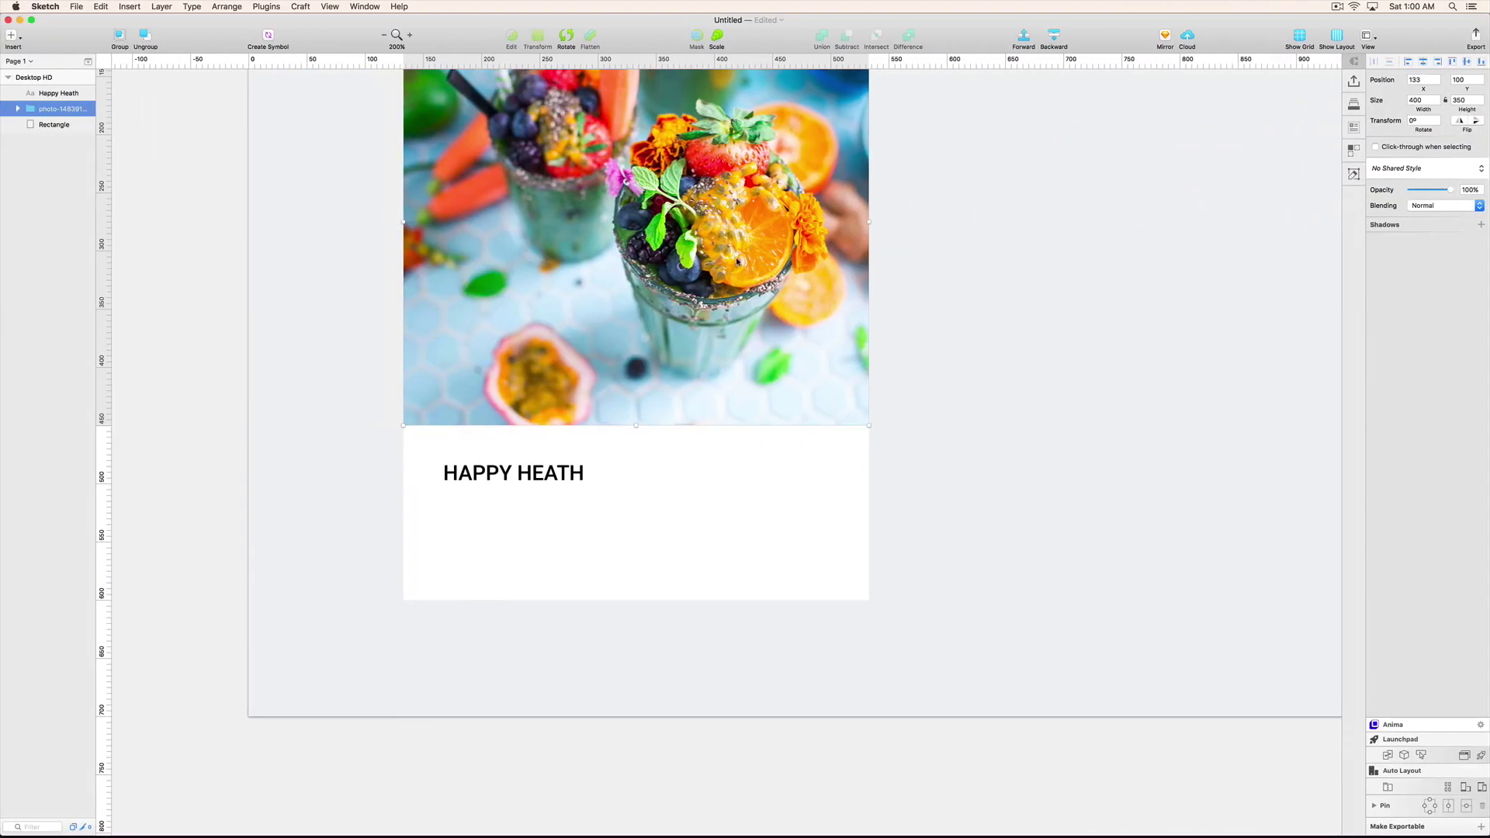
Draw a fixed-width text box below the title and paste the Lorem ipsum paragraph into it.
key("t")
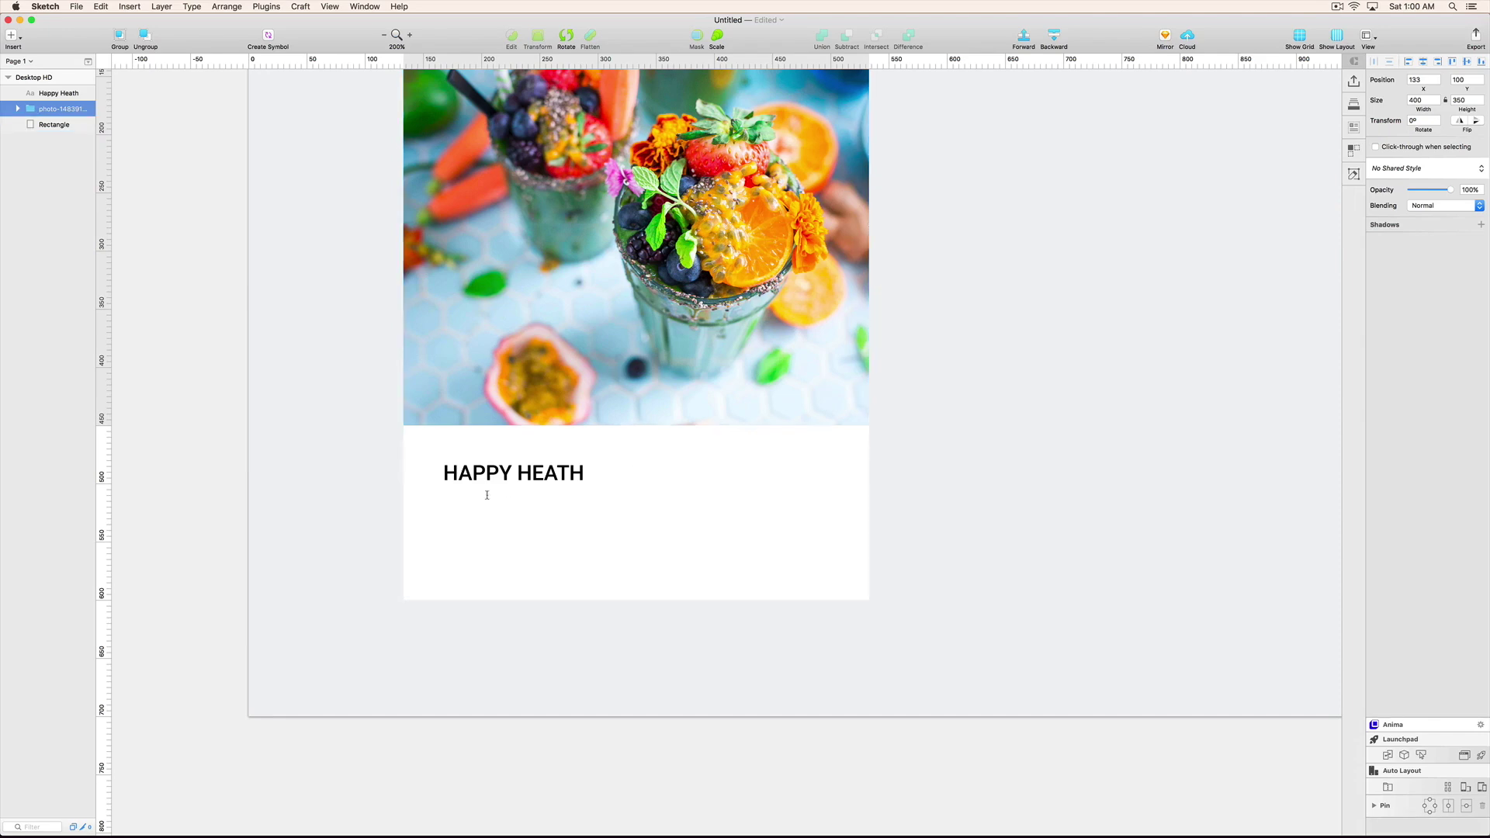
left_click_drag(444, 492, 824, 546)
type("Lorem ipsum dolor sit amet, consectetur adipisc ing elit, sed do eiusmod tempor.")
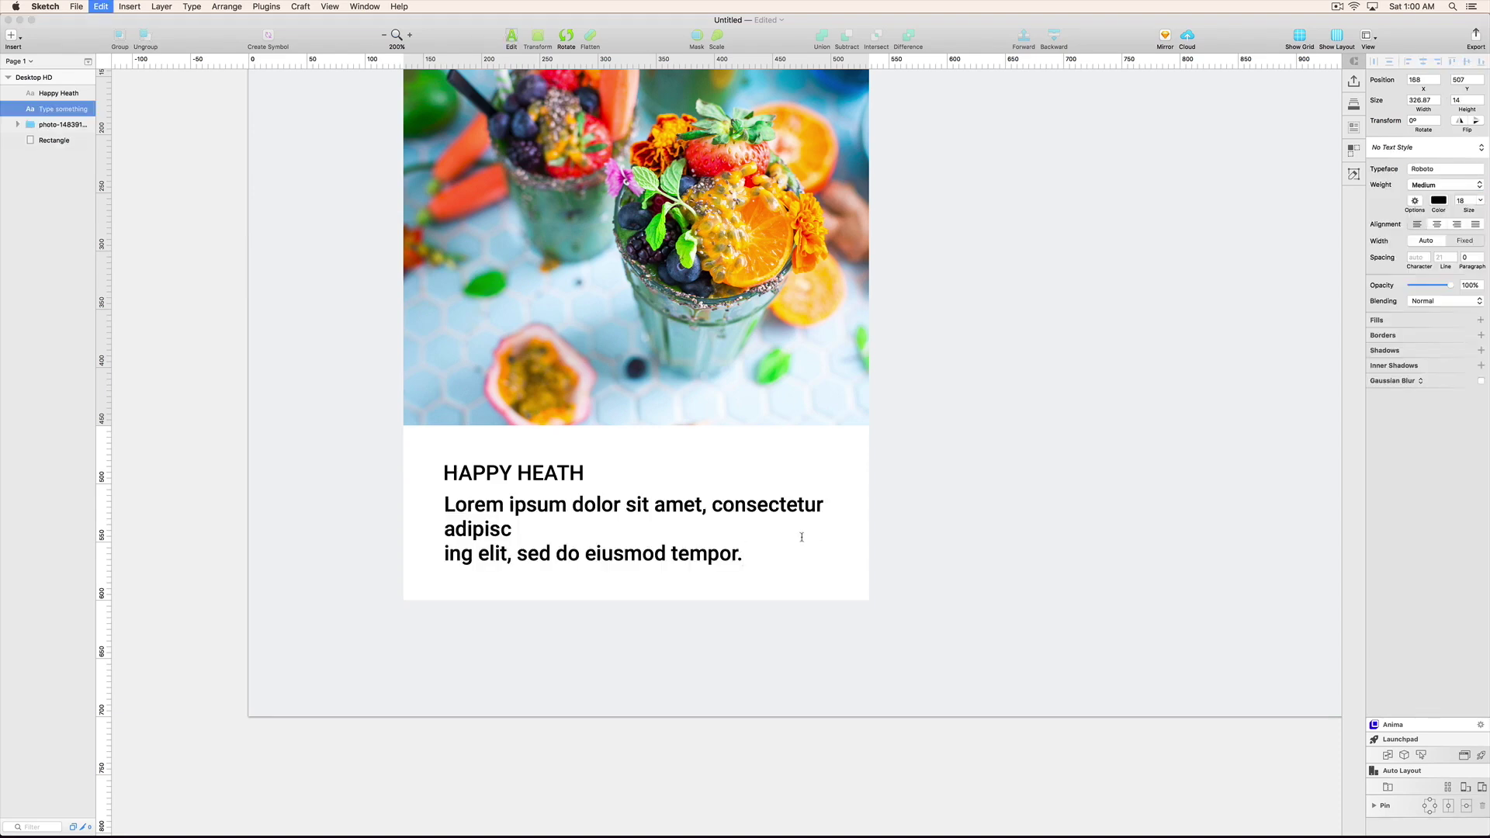
key("super+a")
Set the Lorem ipsum paragraph to 15 pt Light weight.
left_click(1460, 201)
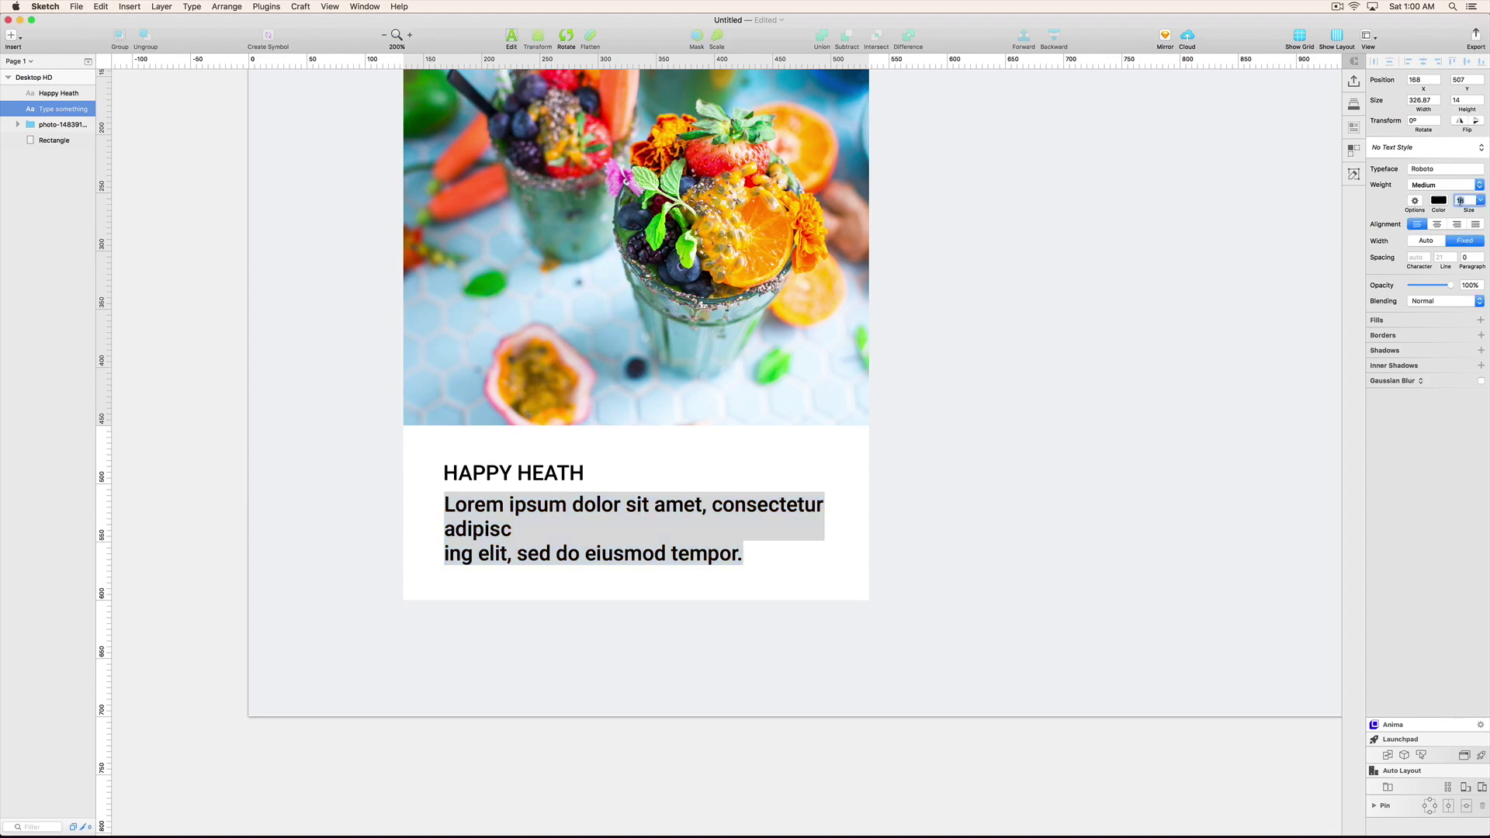
type("15")
key("Return")
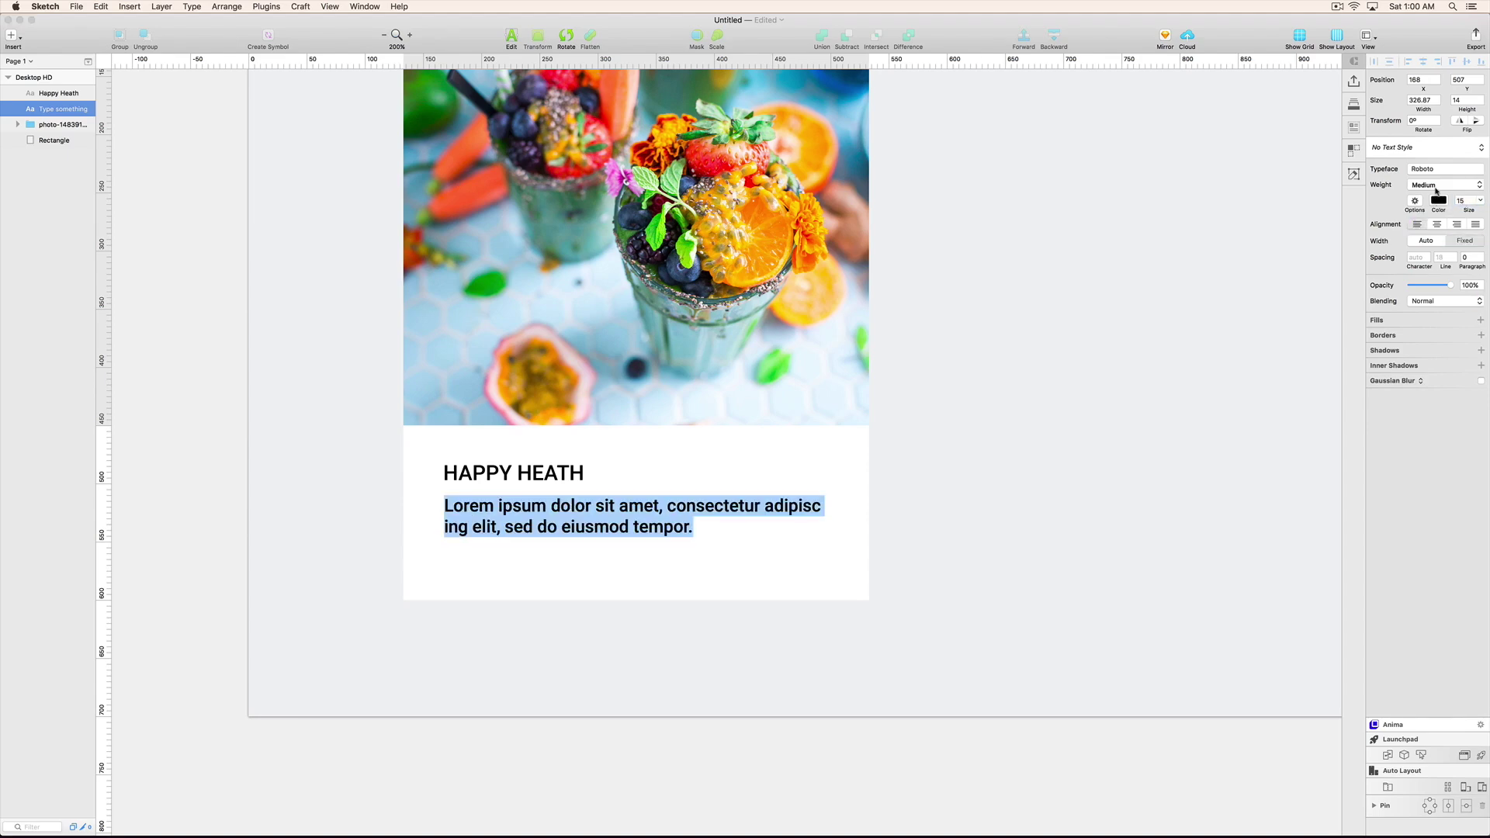
left_click(1436, 184)
left_click(1426, 165)
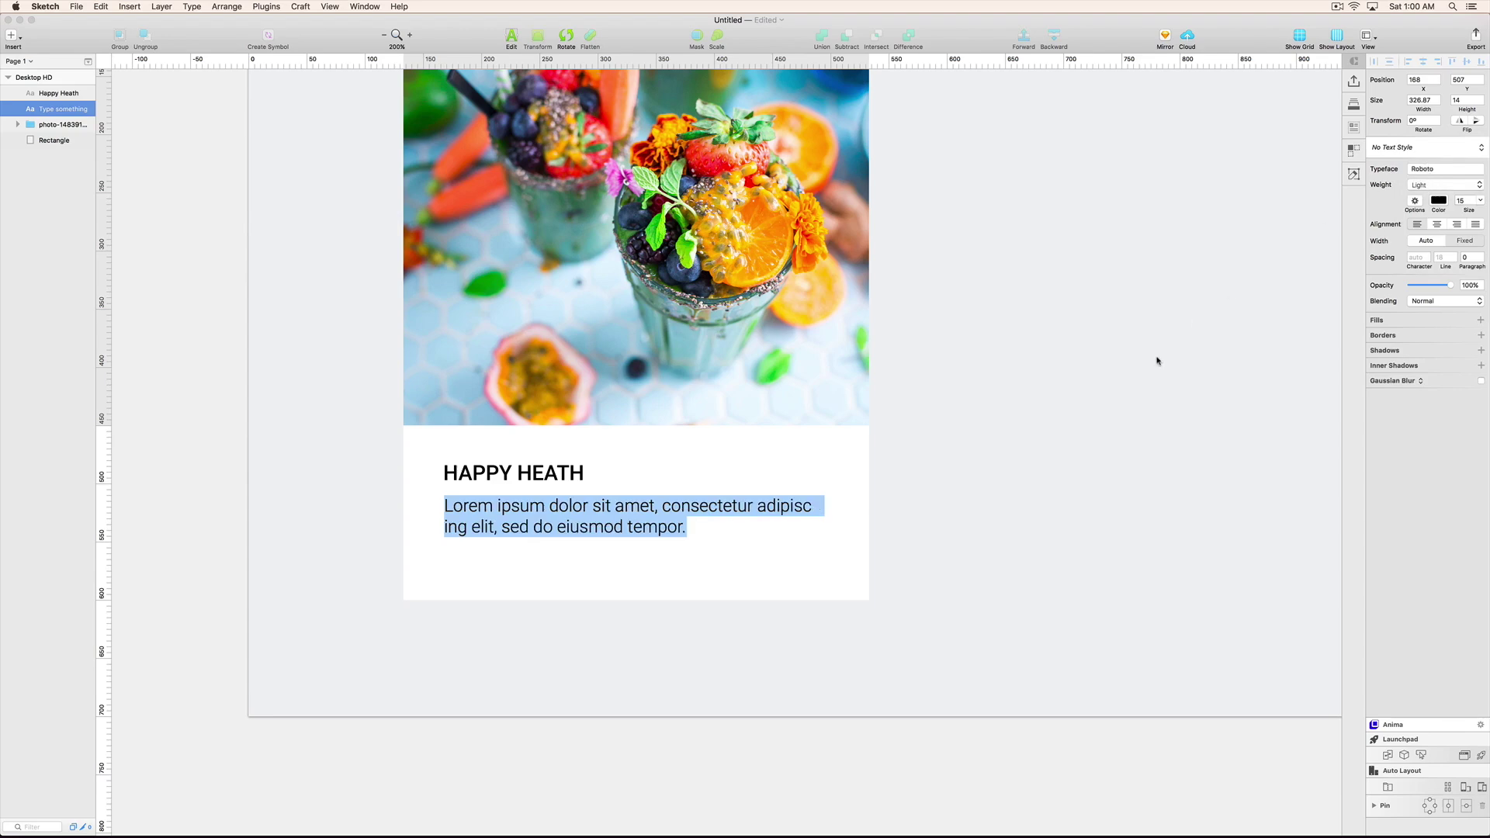
key("Escape")
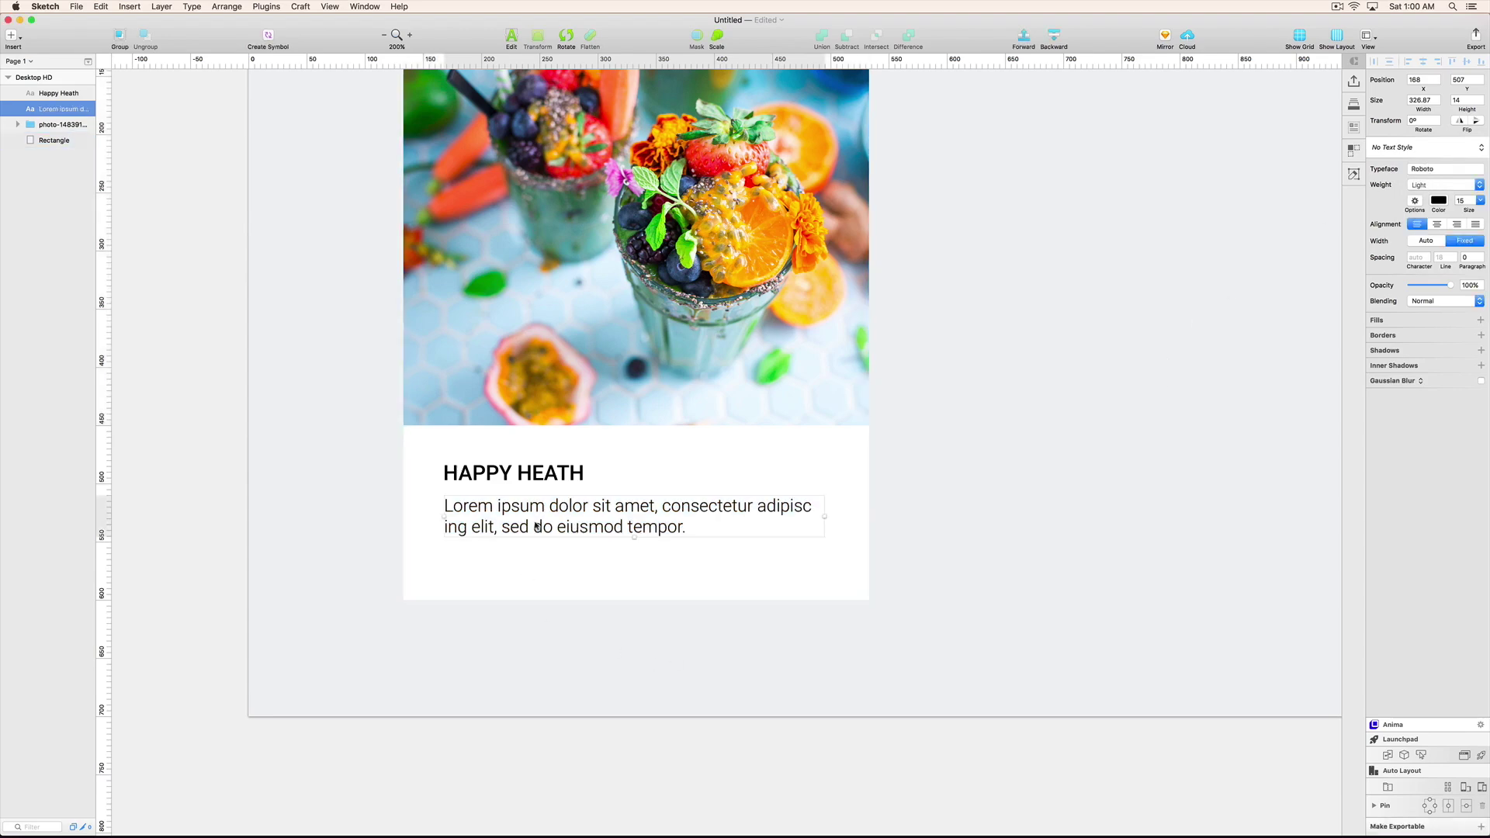
Nudge the paragraph with the arrow keys so it sits just under the title.
key("Up")
key("Up")
key("Up")
key("Up")
key("Up")
key("Up")
key("Up")
key("Up")
key("Up")
key("Up")
key("Up")
key("Up")
key("Up")
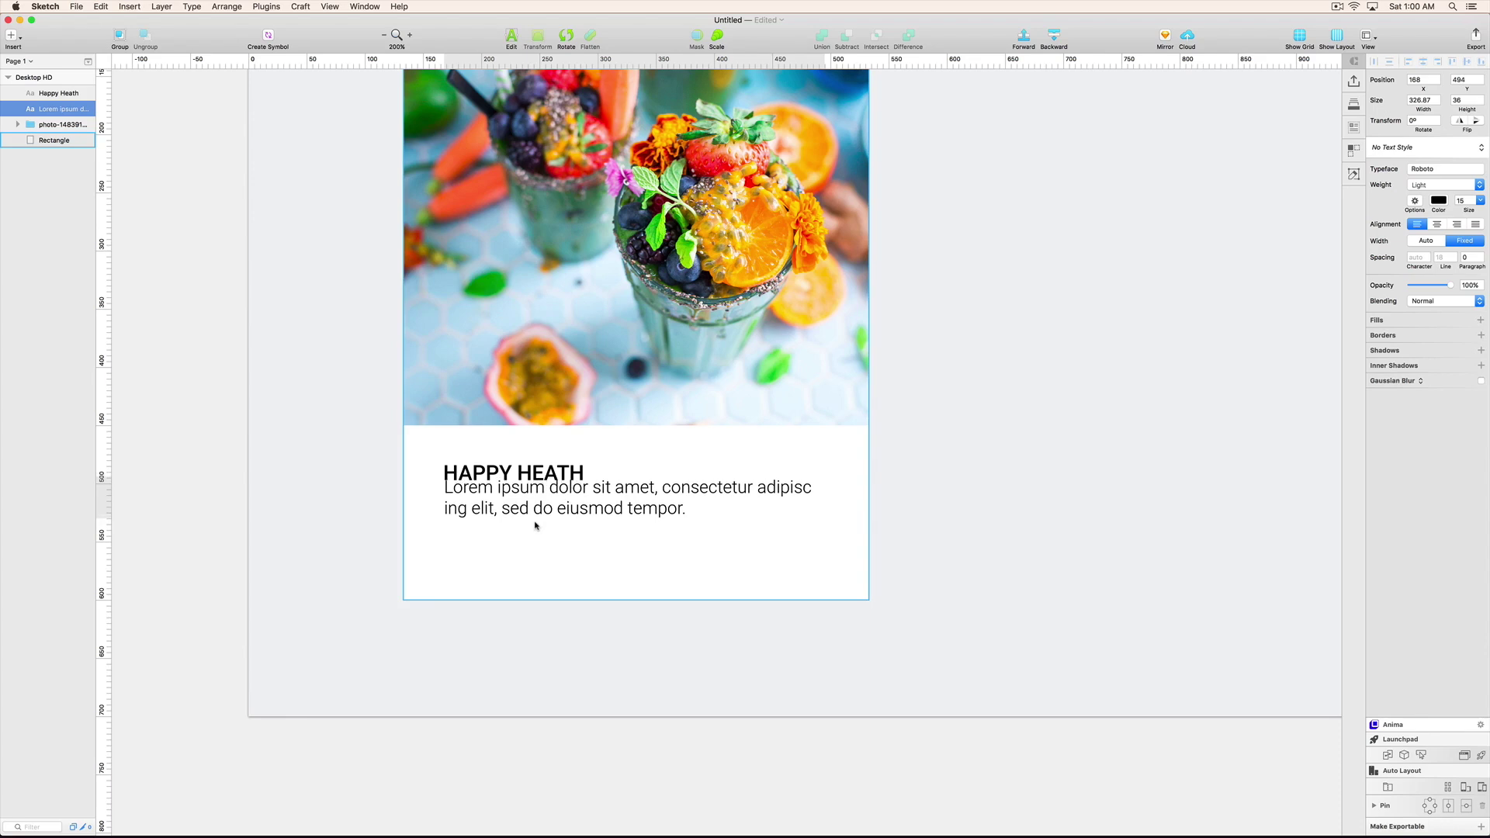
key("shift+Down")
key("shift+Down")
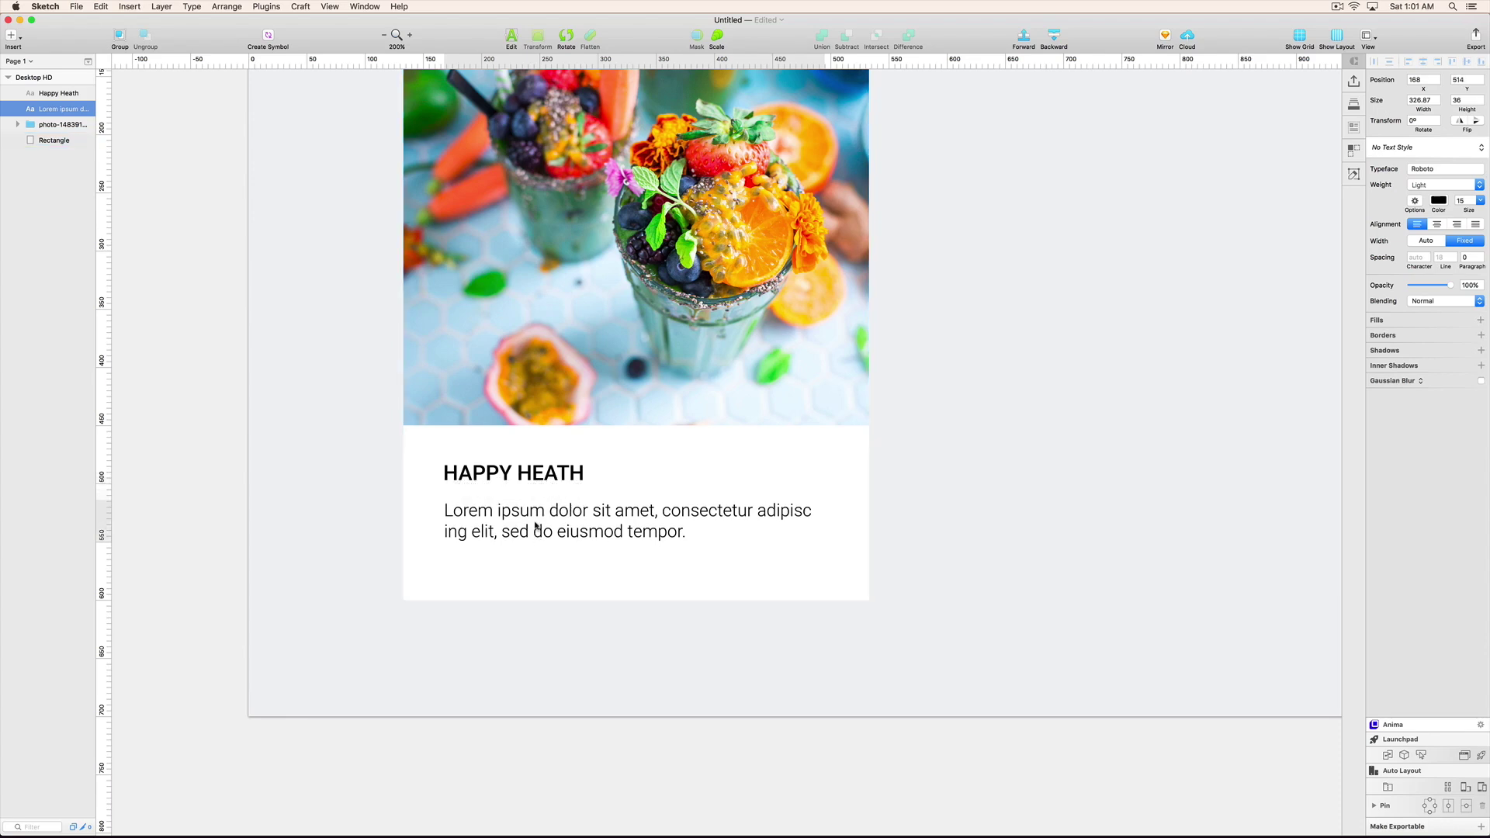
key("Up")
key("Up")
key("Up")
key("Up")
key("Up")
key("Up")
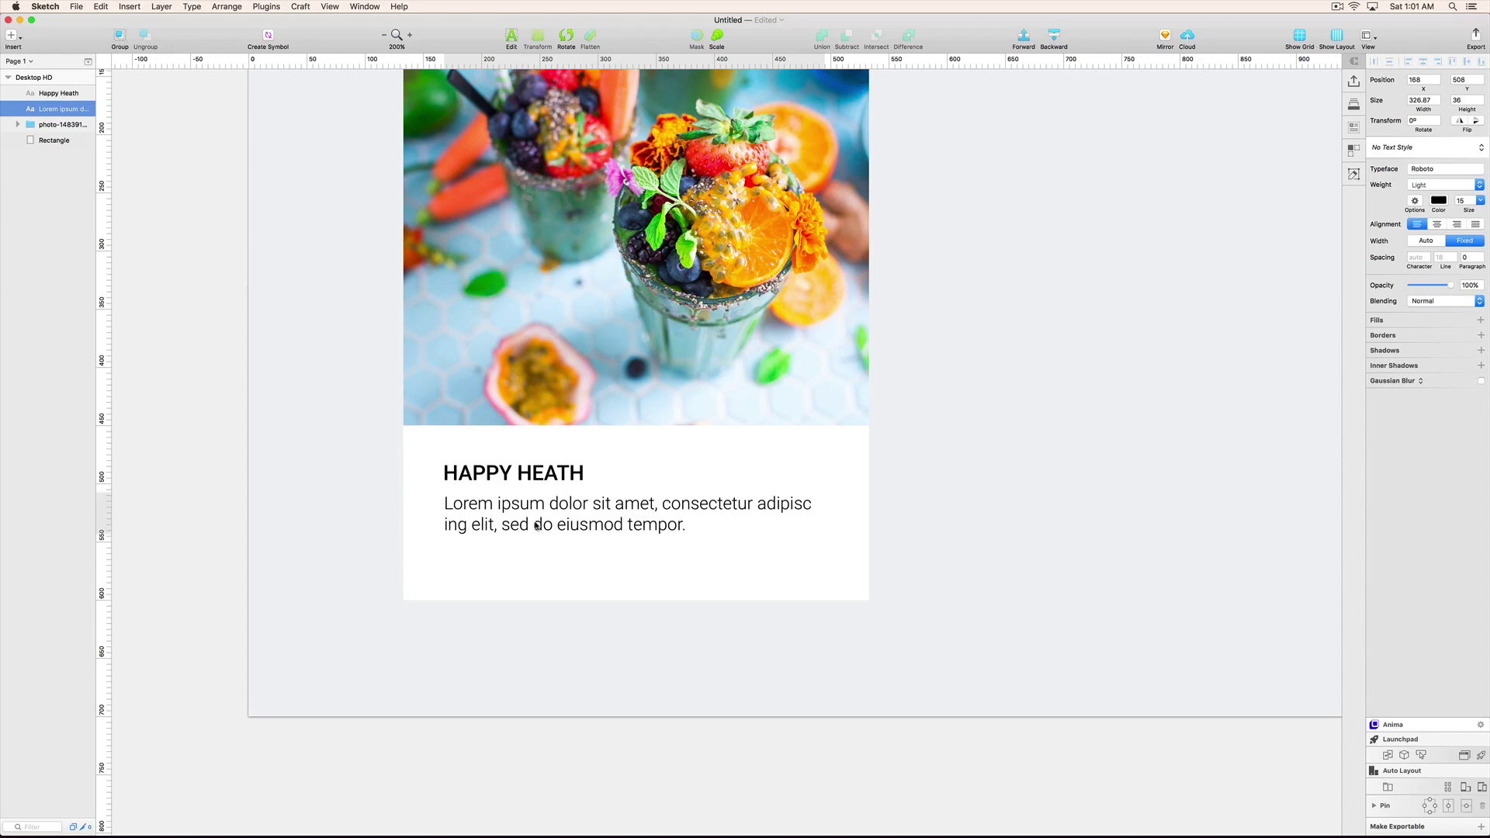
key("Down")
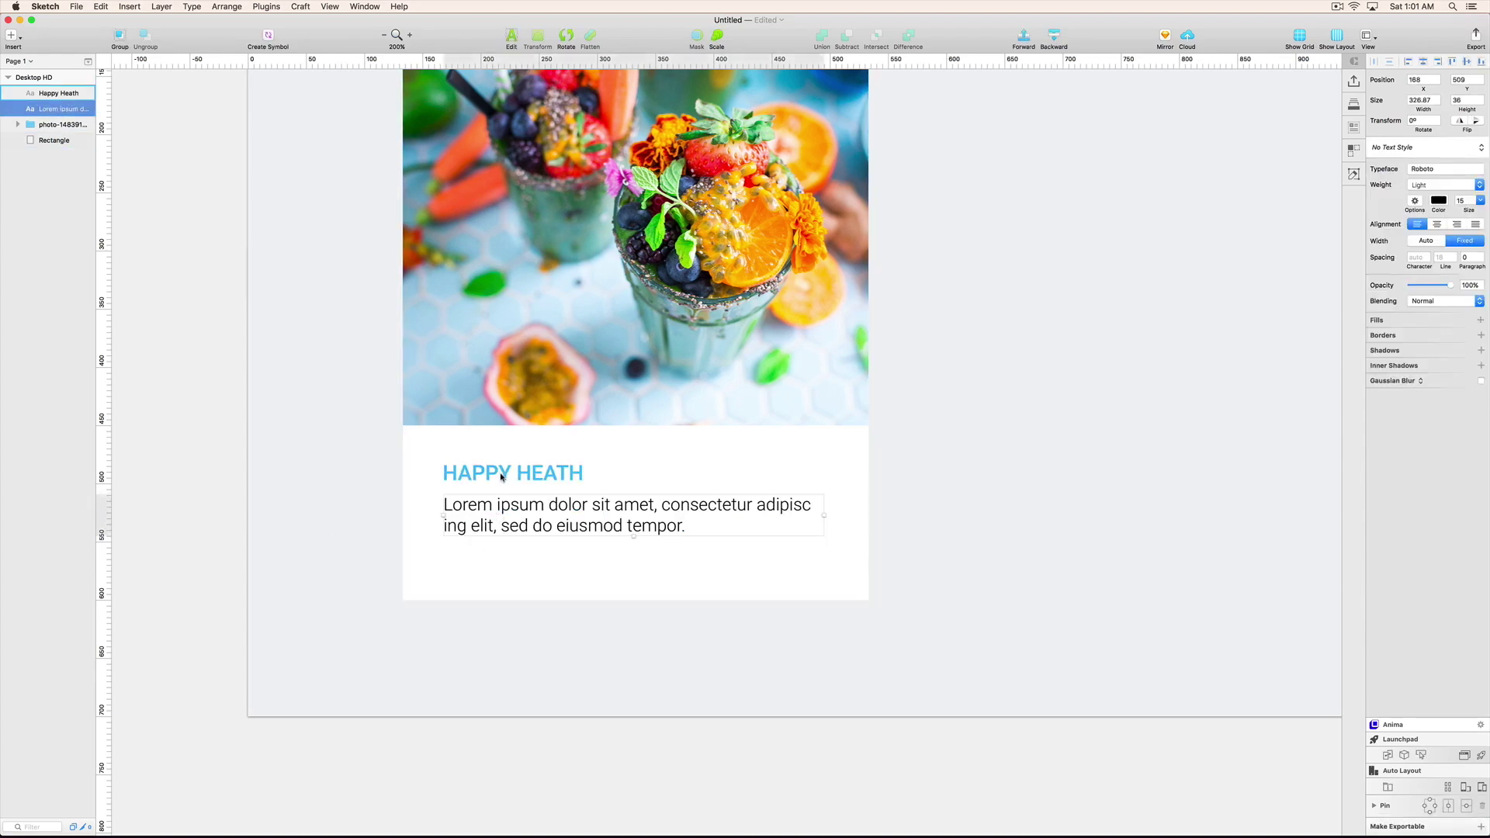
Lower the paragraph's opacity to 56% for soft grey body text.
left_click(500, 476)
left_click(615, 525)
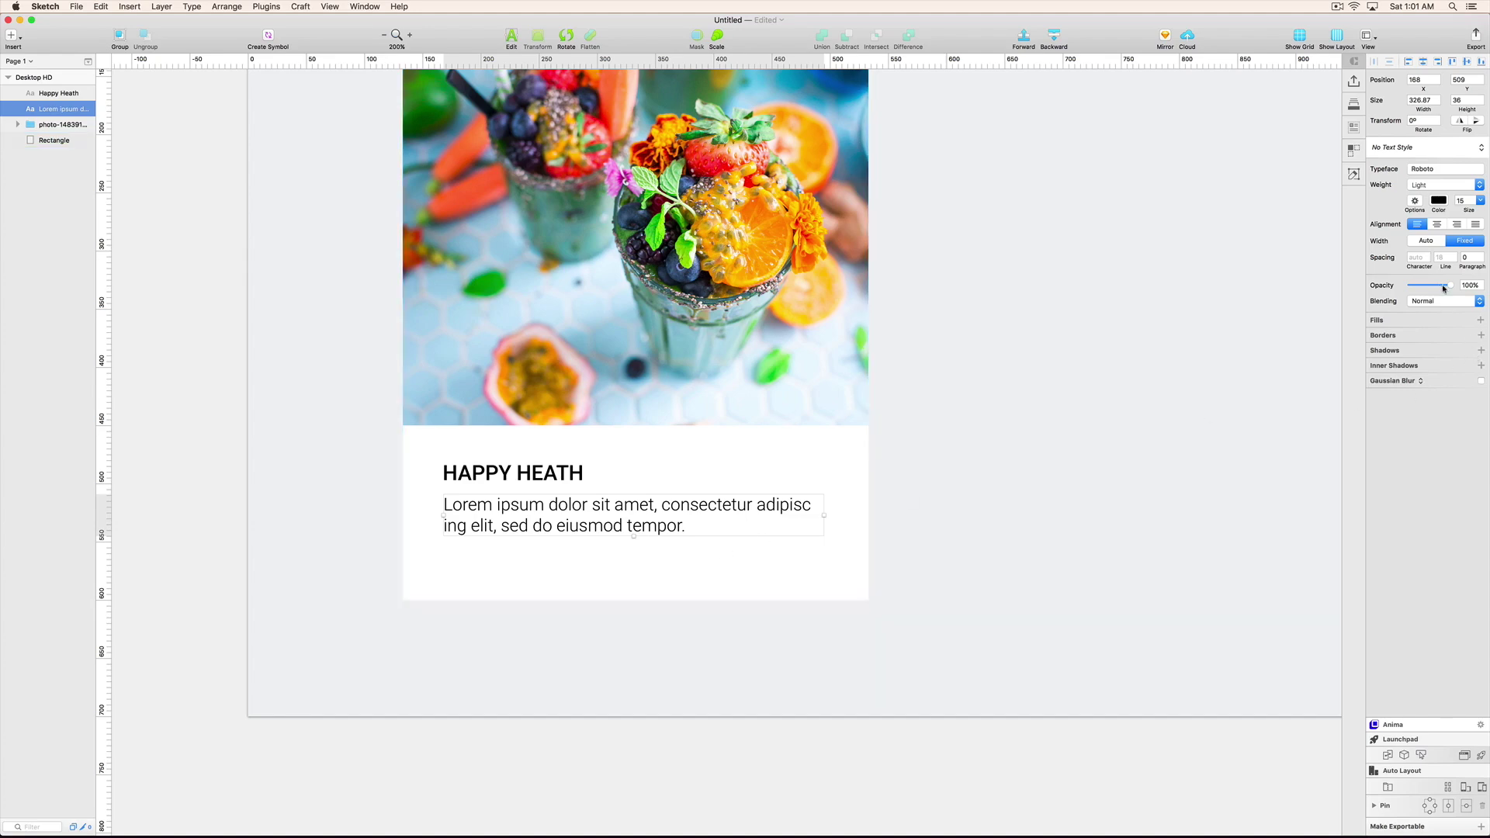
left_click_drag(1445, 288, 1434, 288)
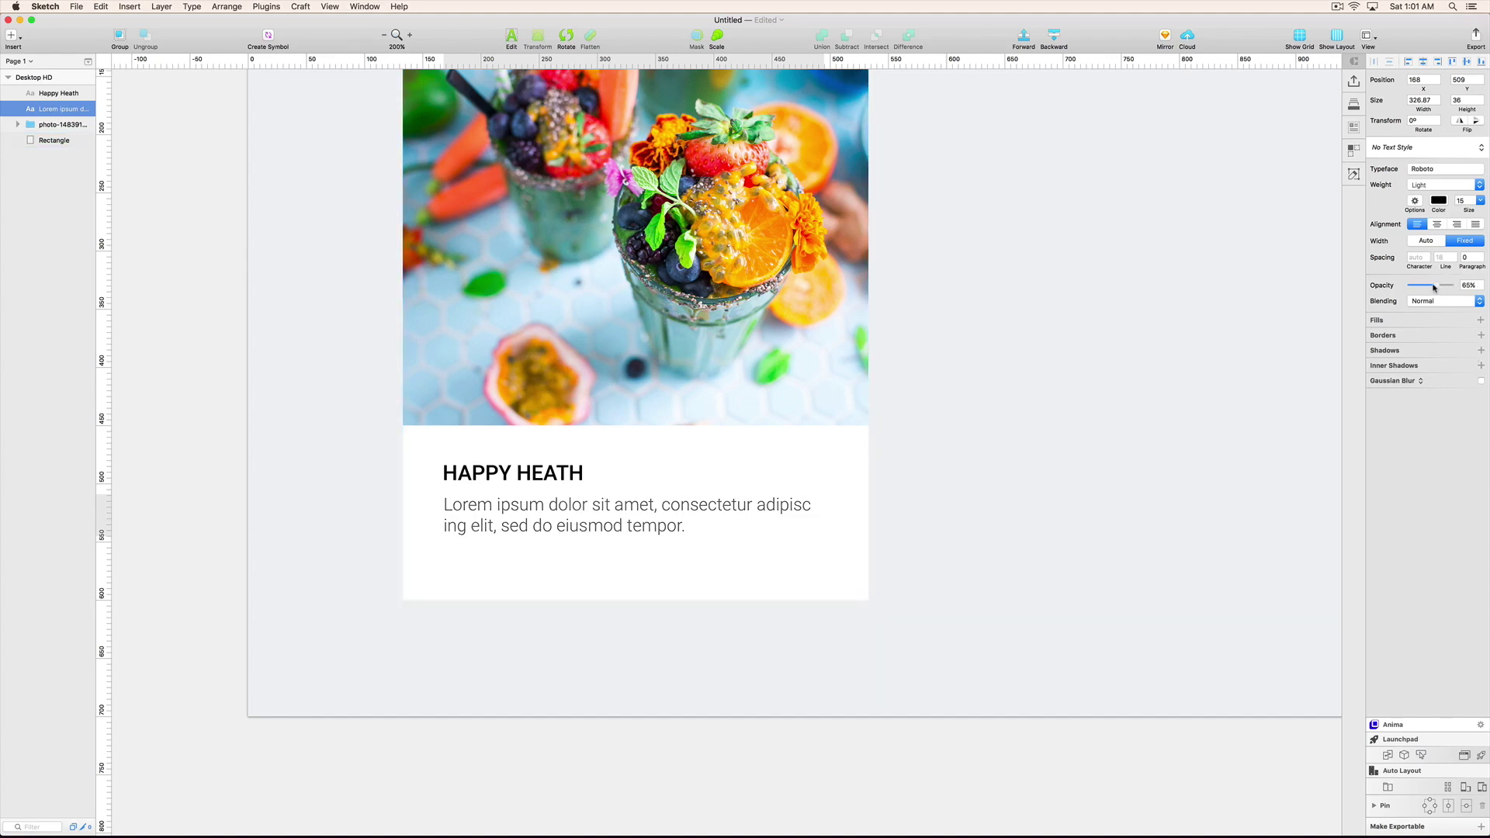
left_click(1097, 373)
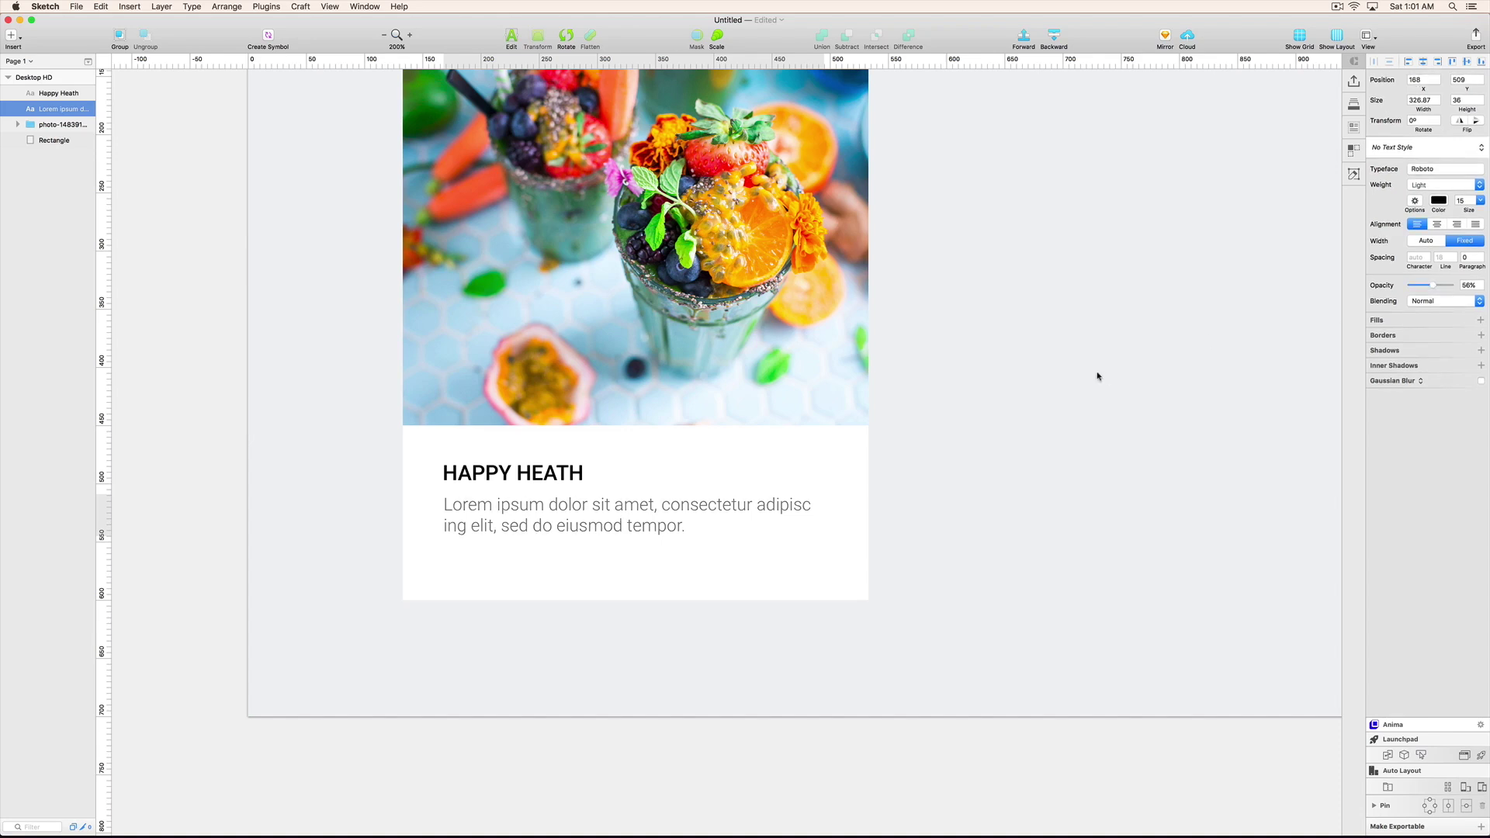
left_click(703, 528)
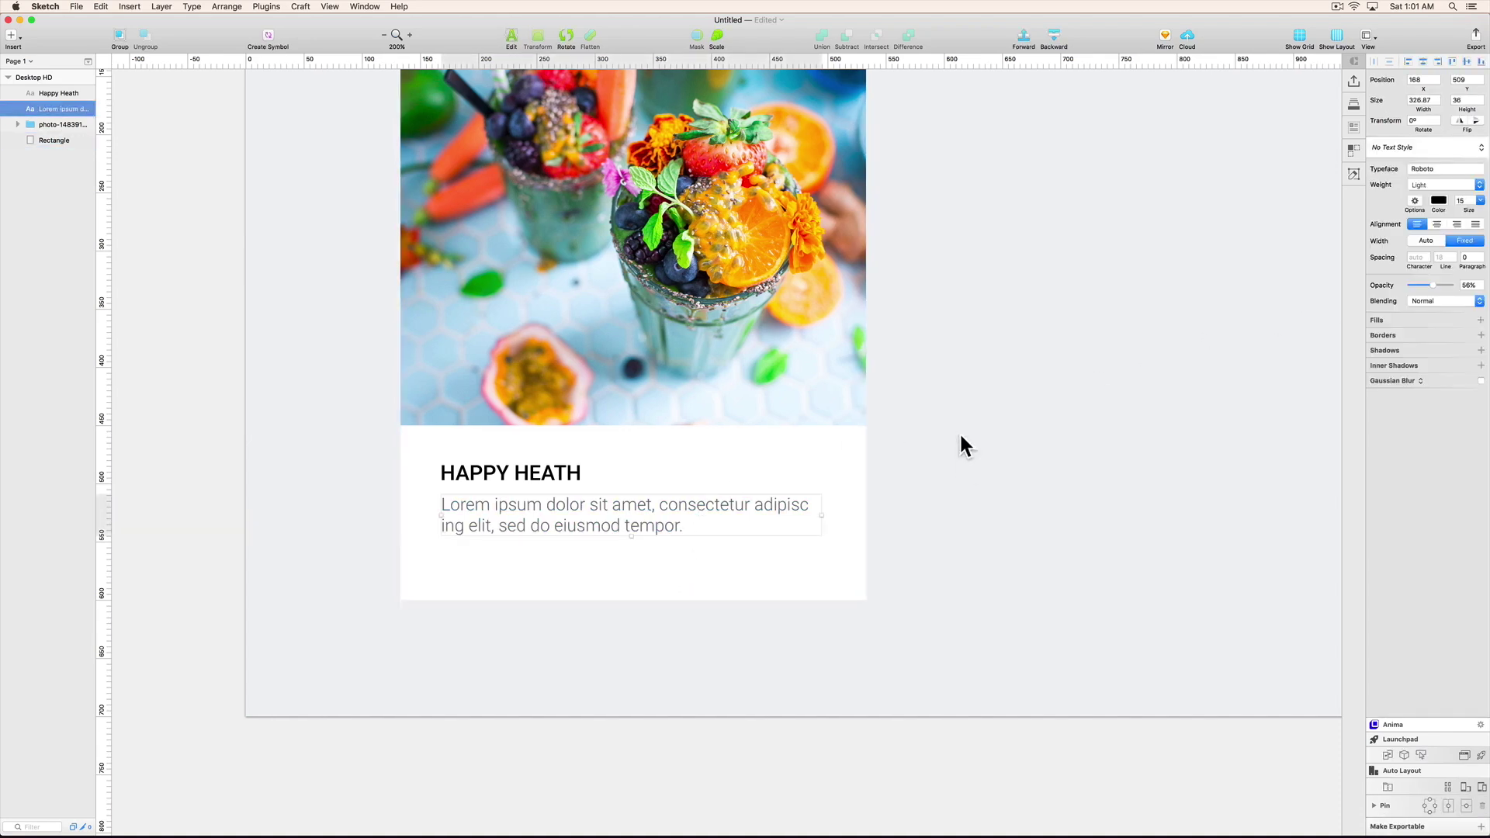
left_click(1087, 427)
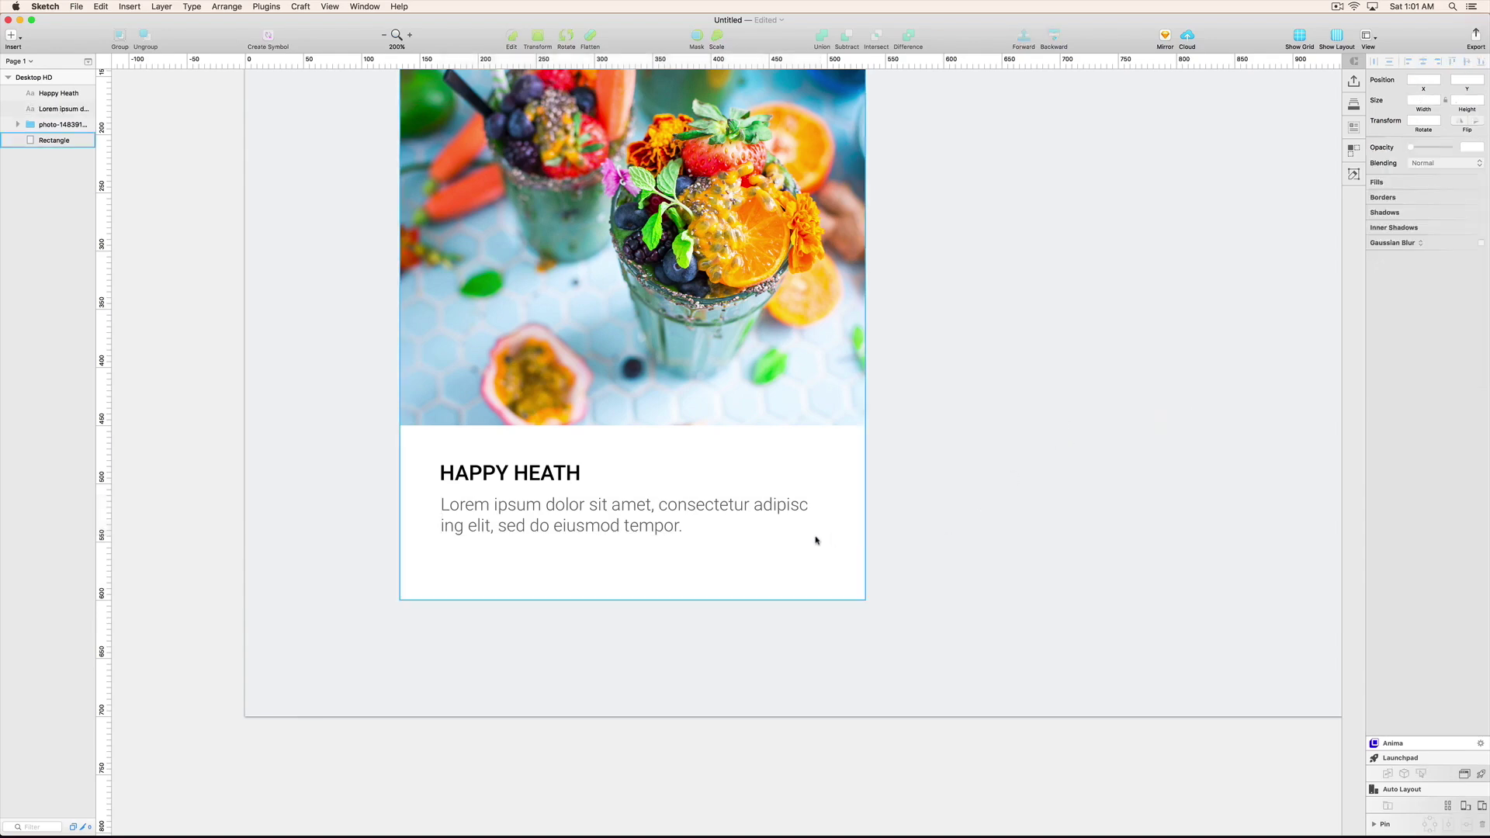
Group the HAPPY HEATH title with the paragraph and nudge the group down slightly.
scroll(948, 449, "up", 3)
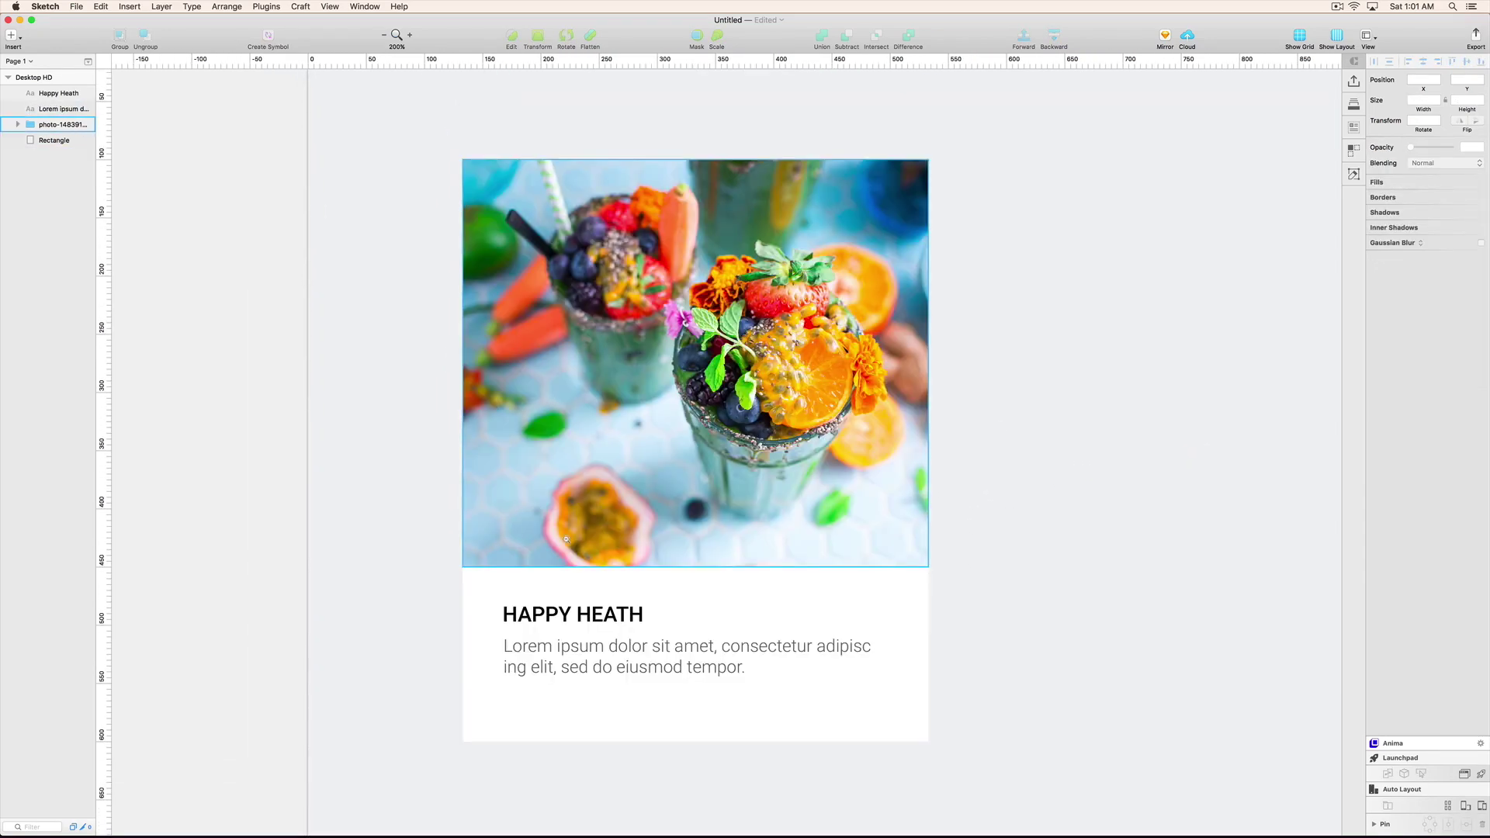
scroll(588, 558, "down", 3)
scroll(588, 559, "down", 3)
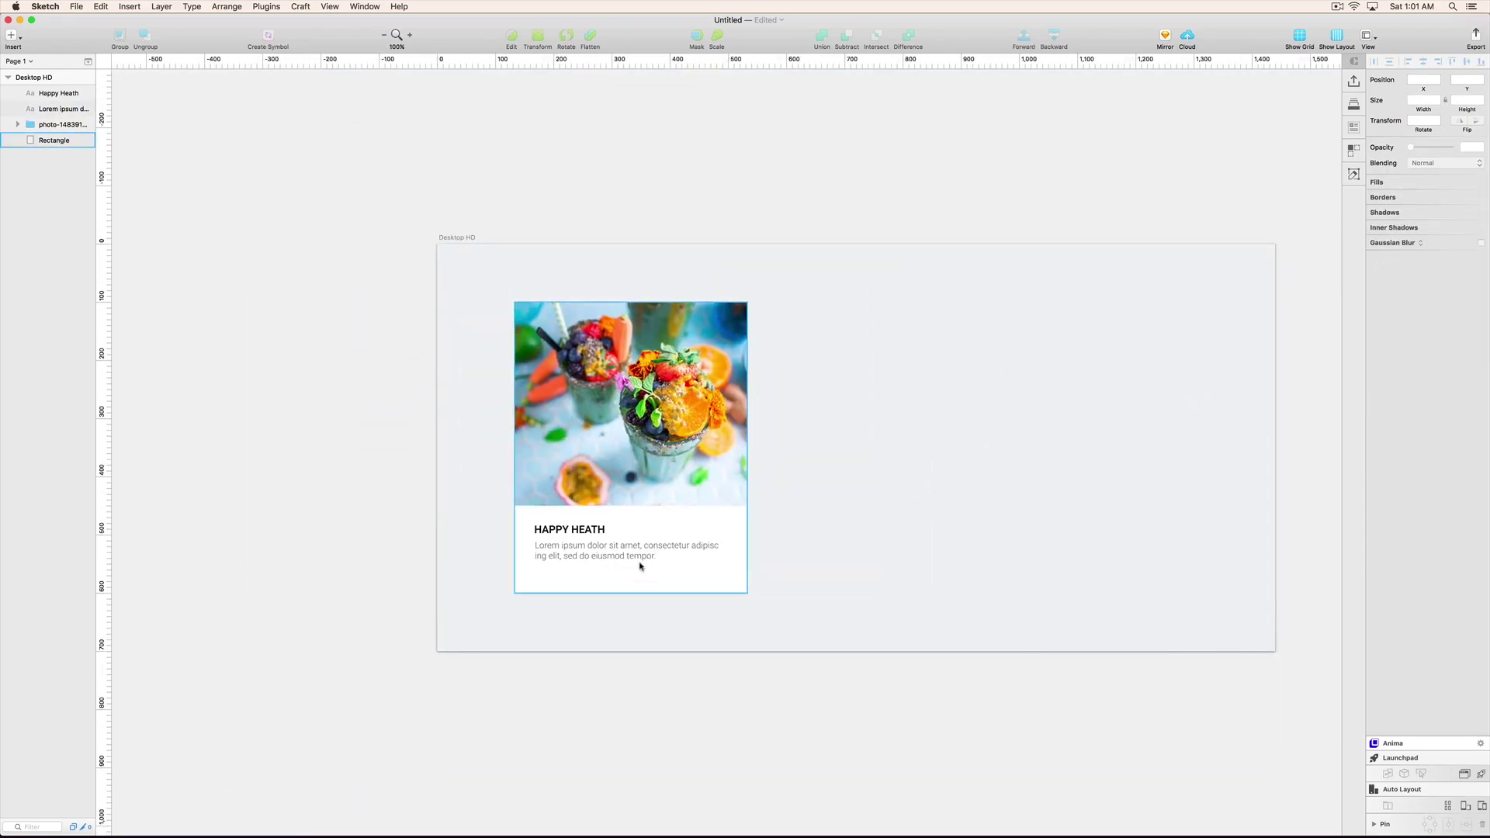
scroll(640, 566, "up", 5)
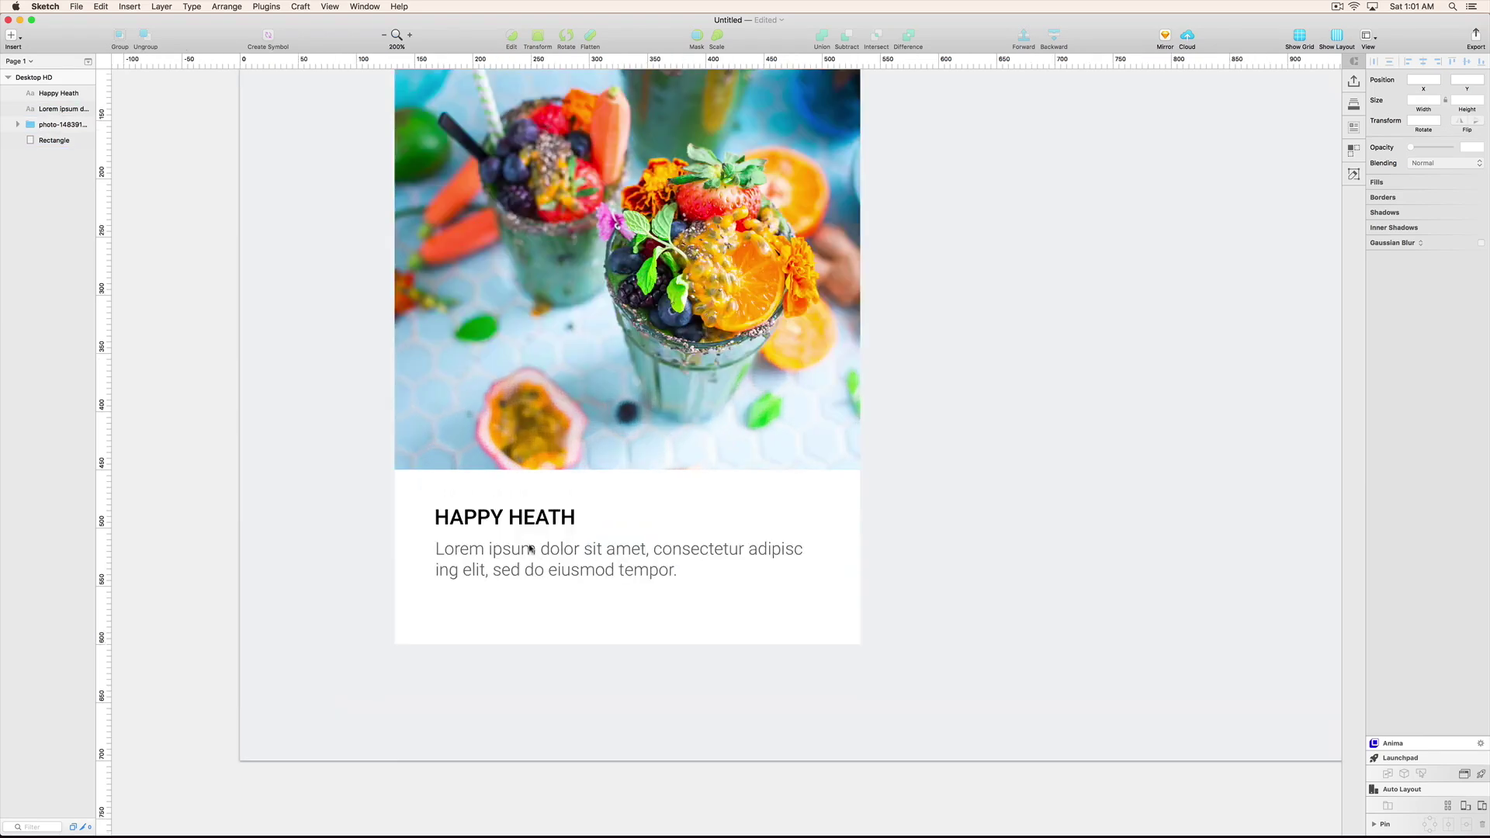
left_click(525, 520)
left_click(563, 560, "shift")
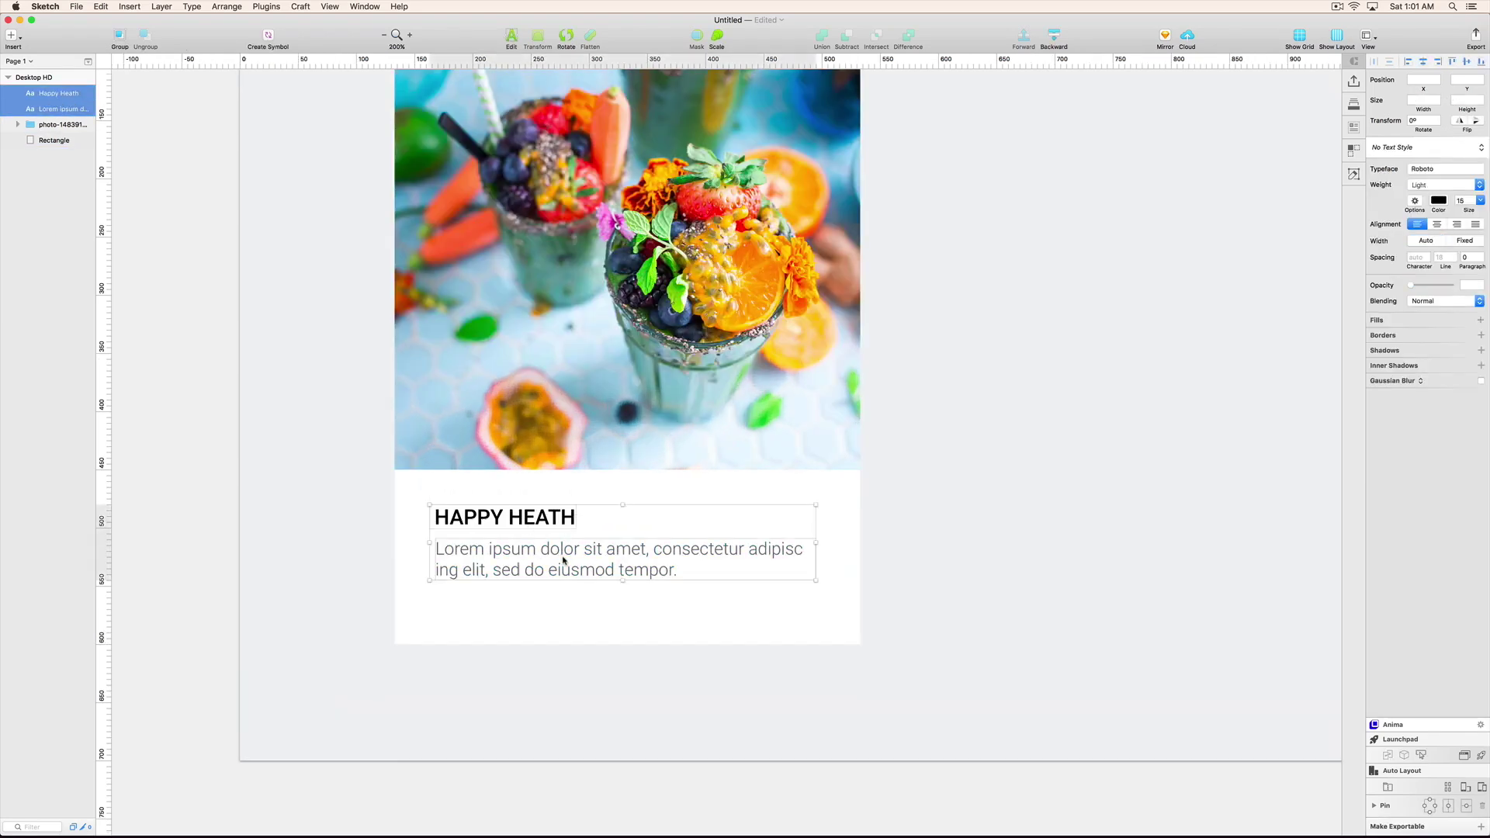
key("super+g")
key("Down")
key("Down")
key("Down")
key("Down")
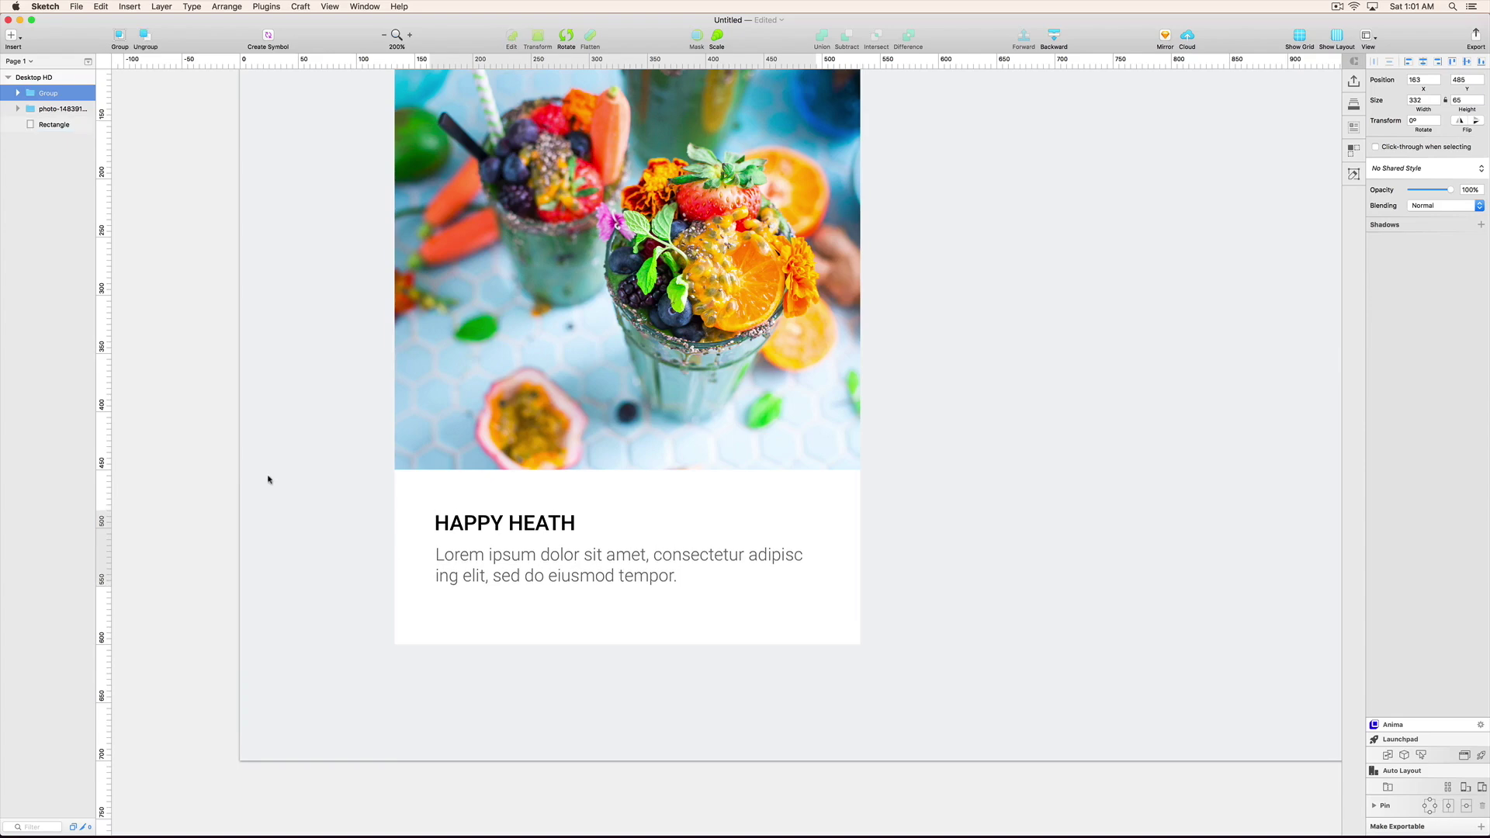
Zoom out to show the whole artboard and select the card's text group.
left_click(268, 479)
scroll(825, 525, "right", 2)
scroll(825, 525, "up", 1)
left_click(797, 523, "alt")
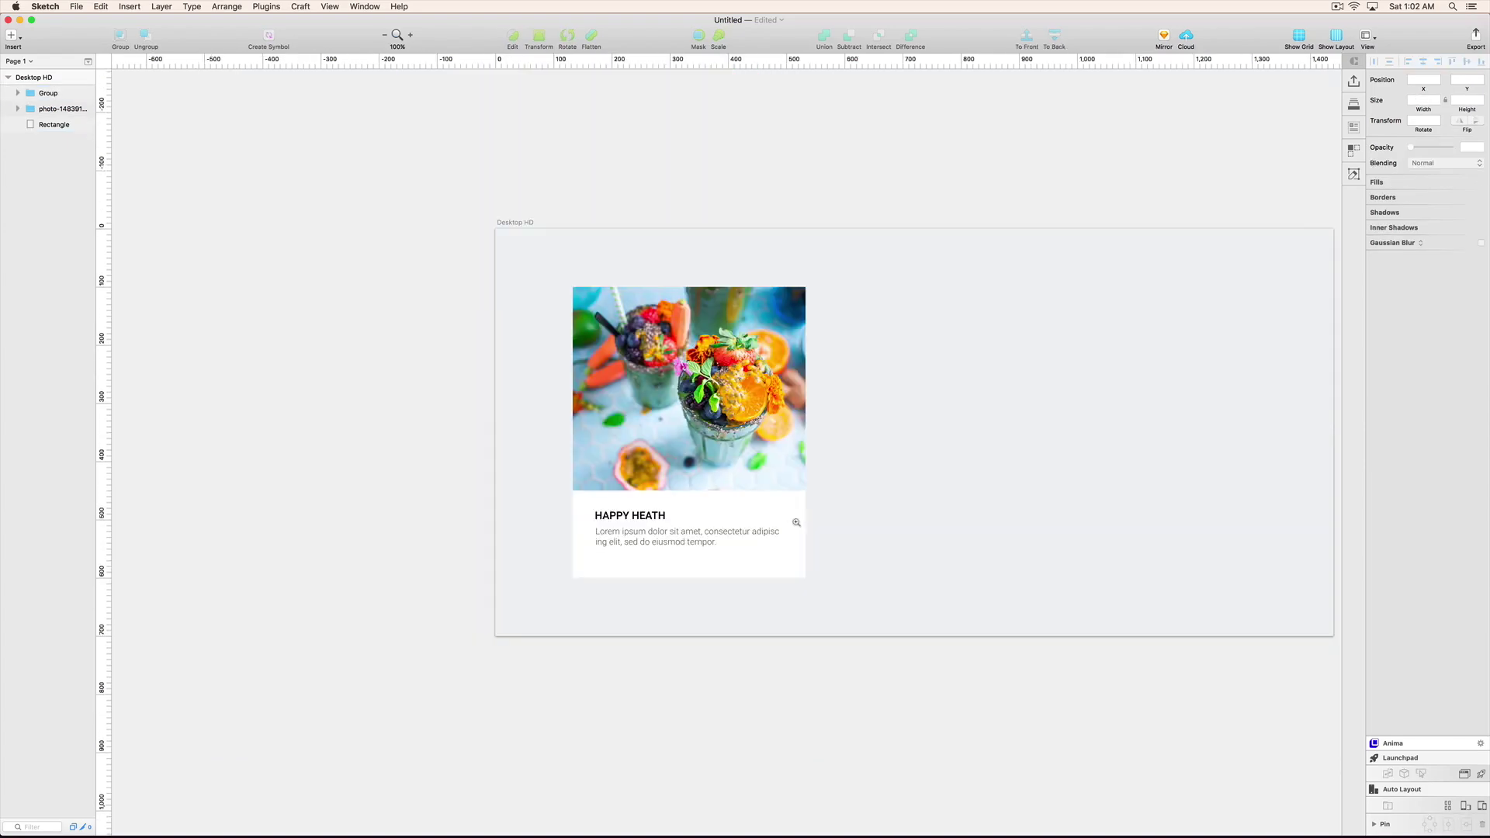
left_click(692, 513)
scroll(419, 402, "up", 1)
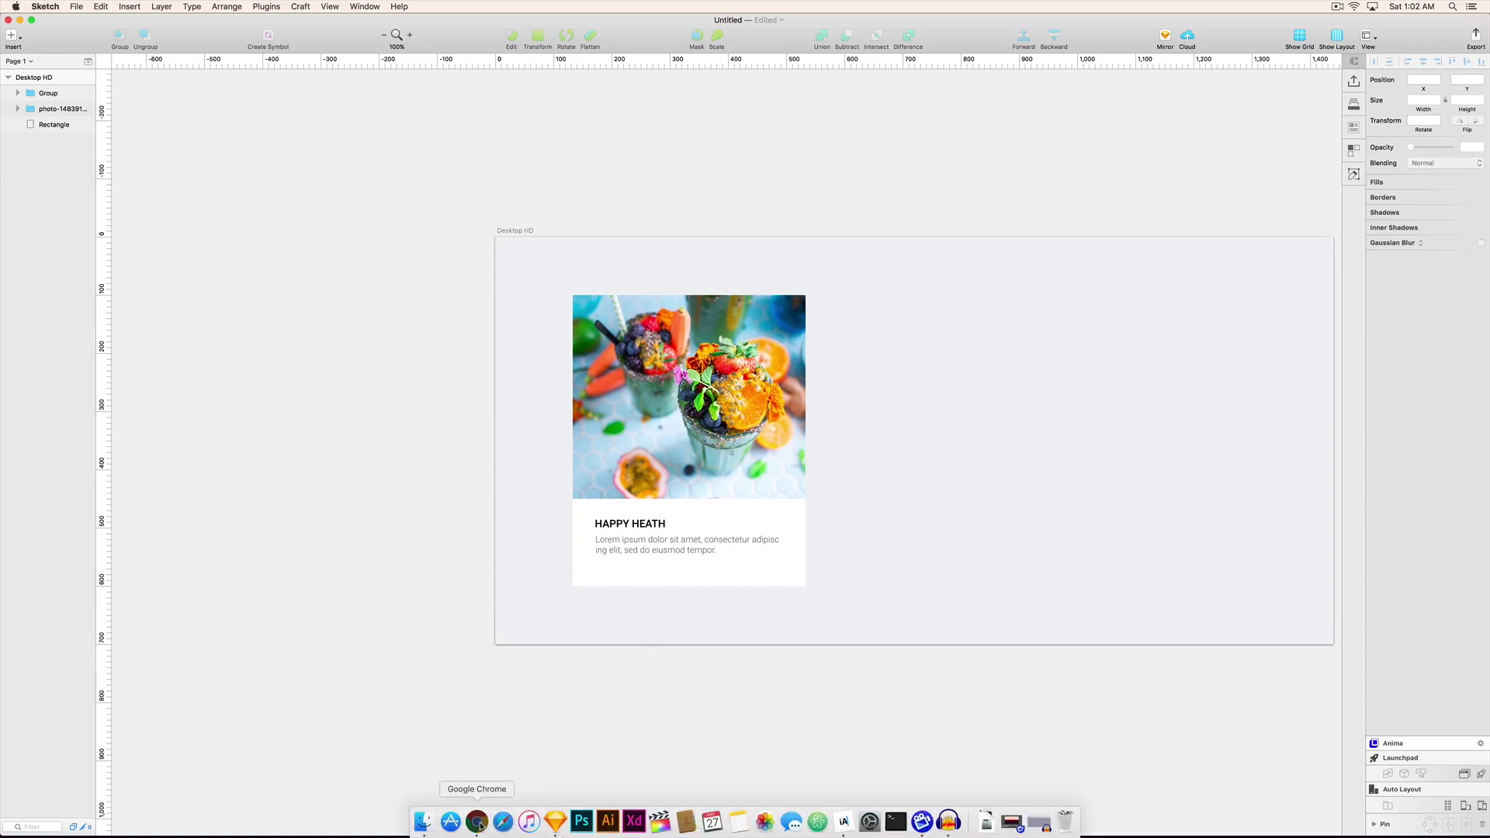
Open a new Chrome window and load sketchappsources.com.
left_click(476, 830)
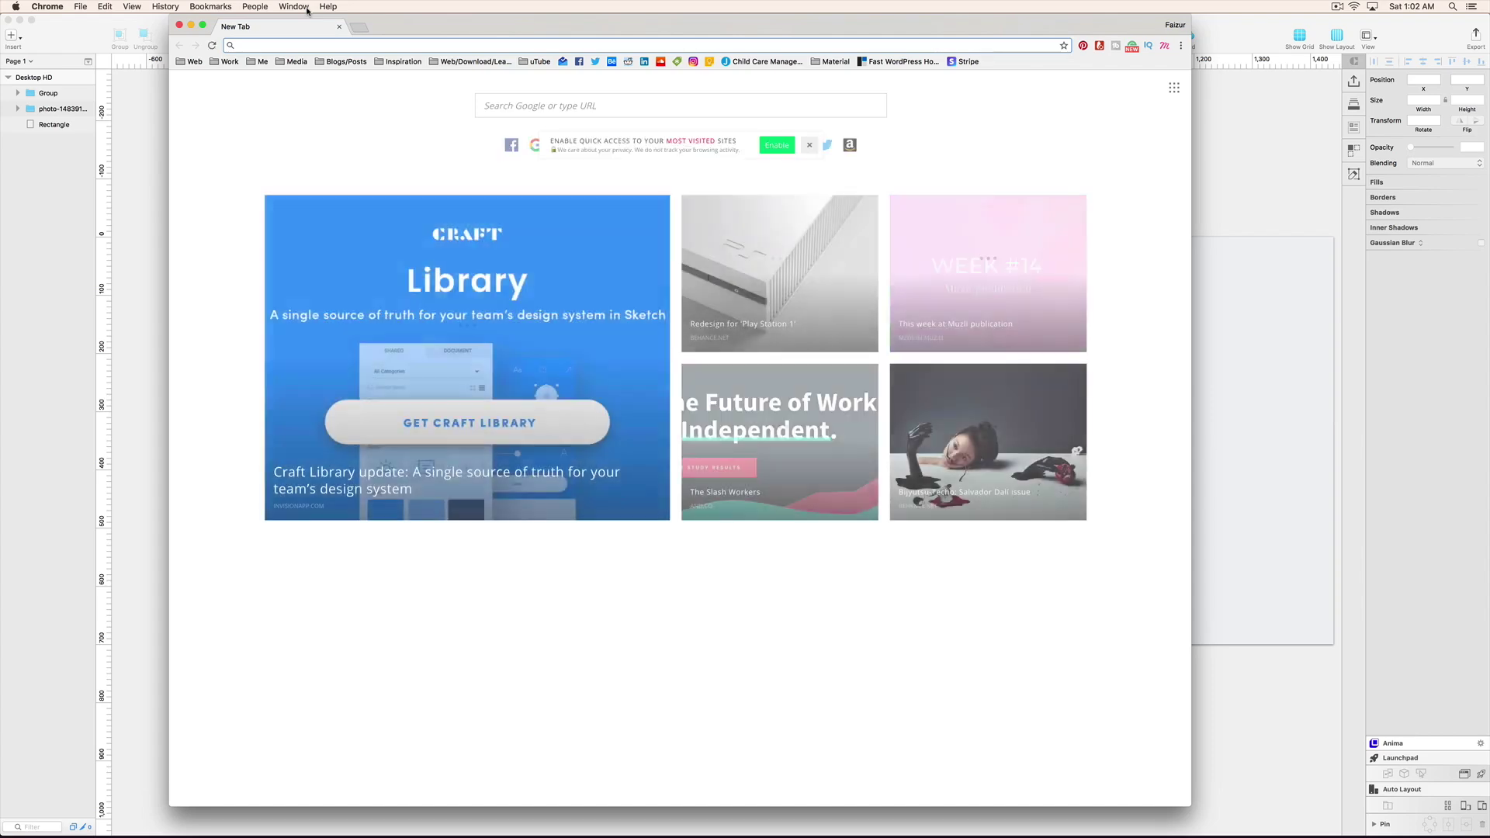
type("sketchappsources.com")
key("Down")
key("Return")
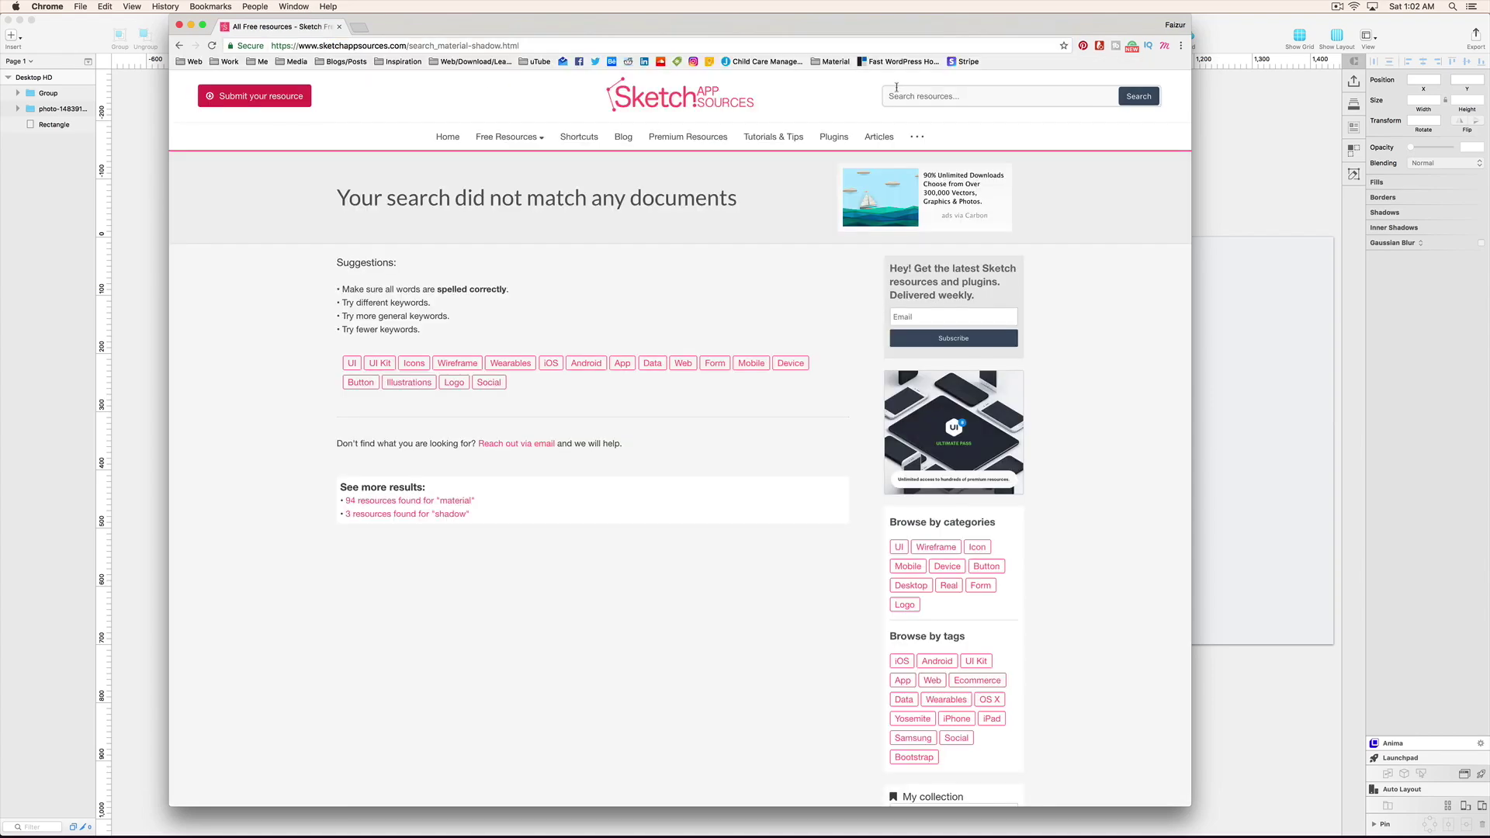
Search the site for 'shadow', open Android L Shadows, then return to Sketch.
type("shadow")
key("Return")
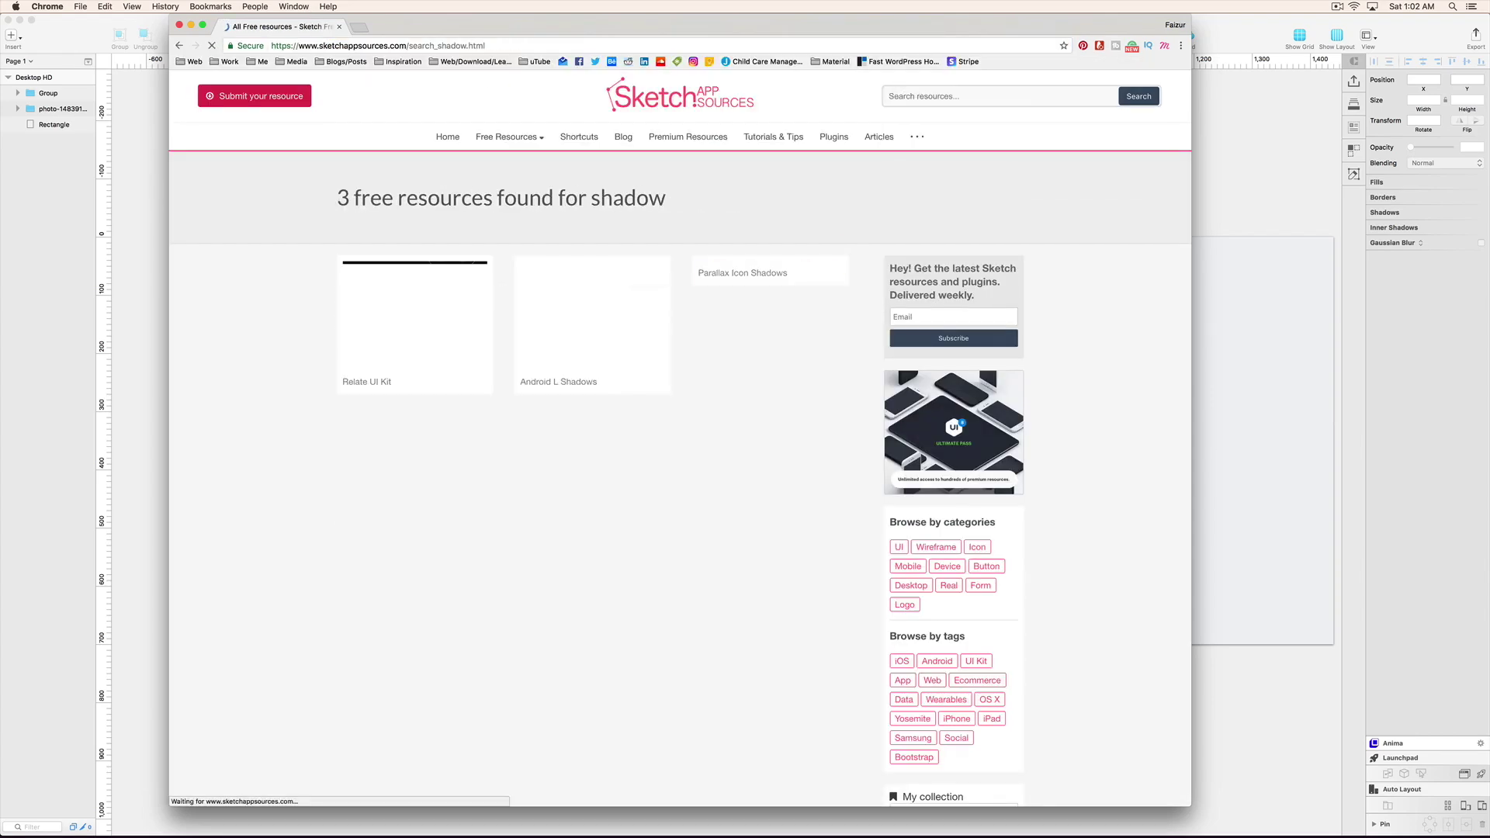
left_click(559, 312)
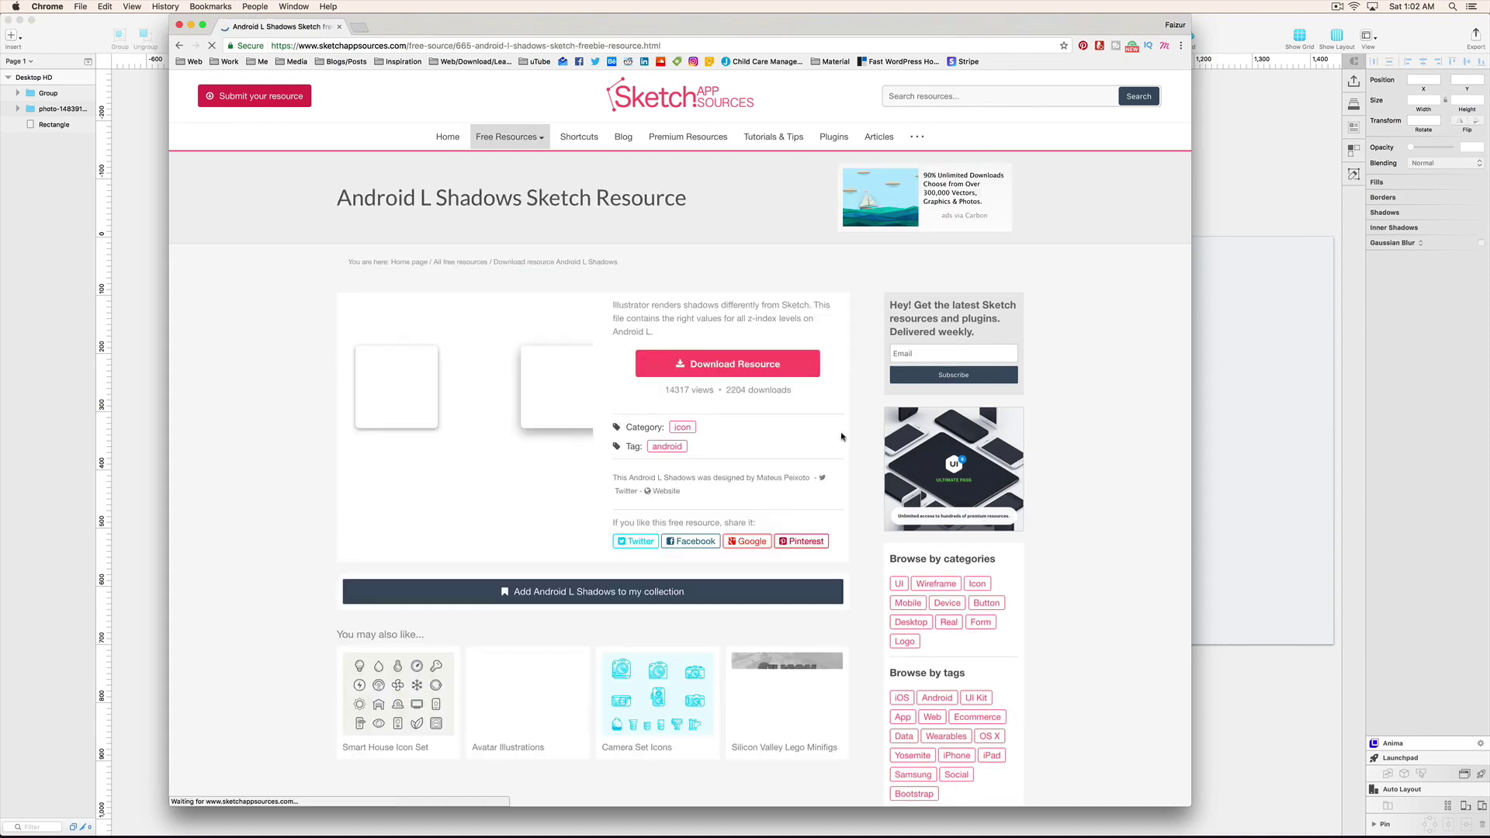
left_click(1233, 415)
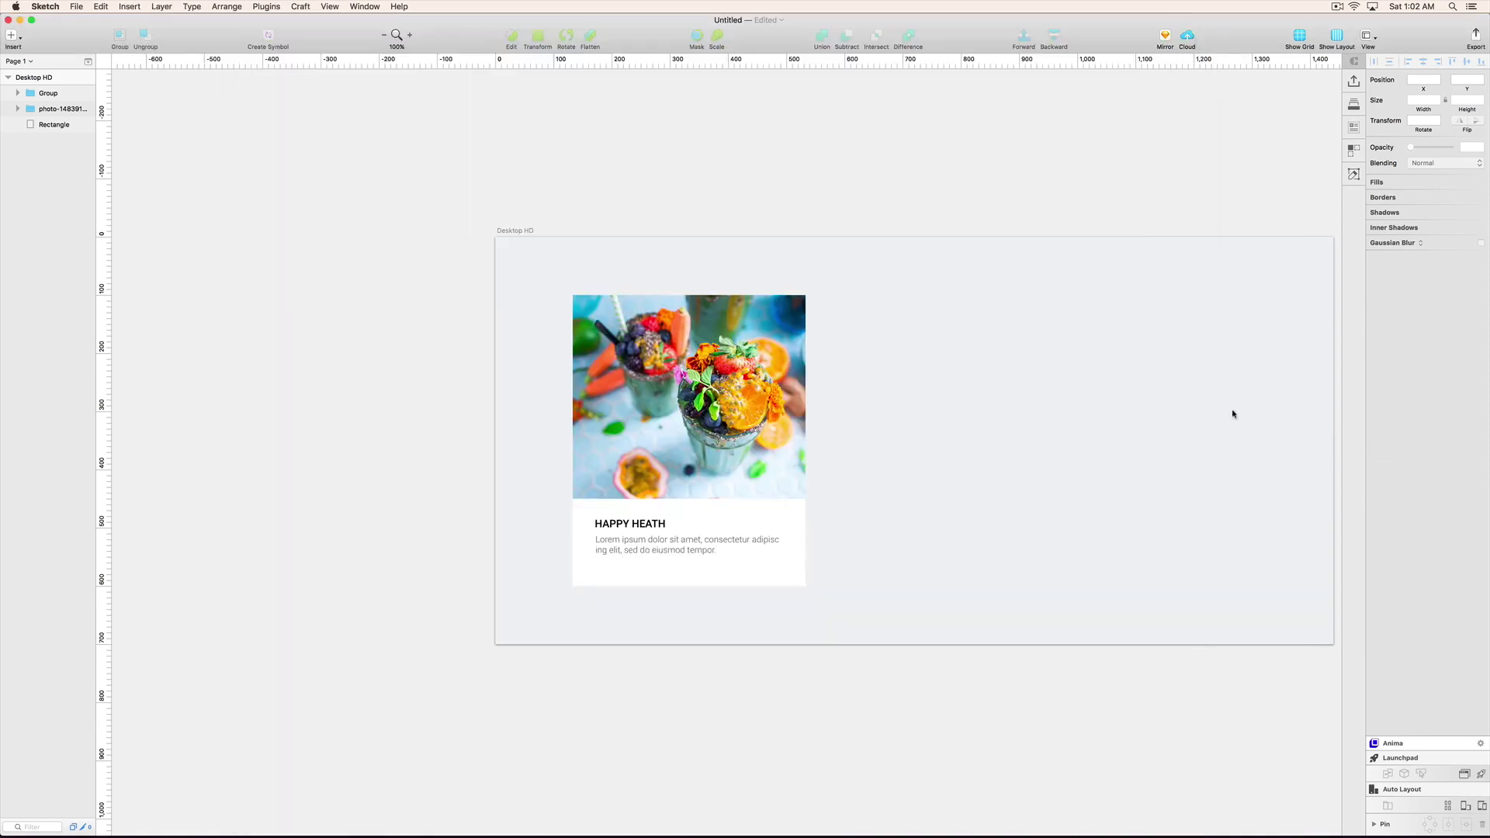
Open the recent file Android-L-Shadows.sketch and pan across its shadow cards.
left_click(77, 7)
mouse_move(124, 64)
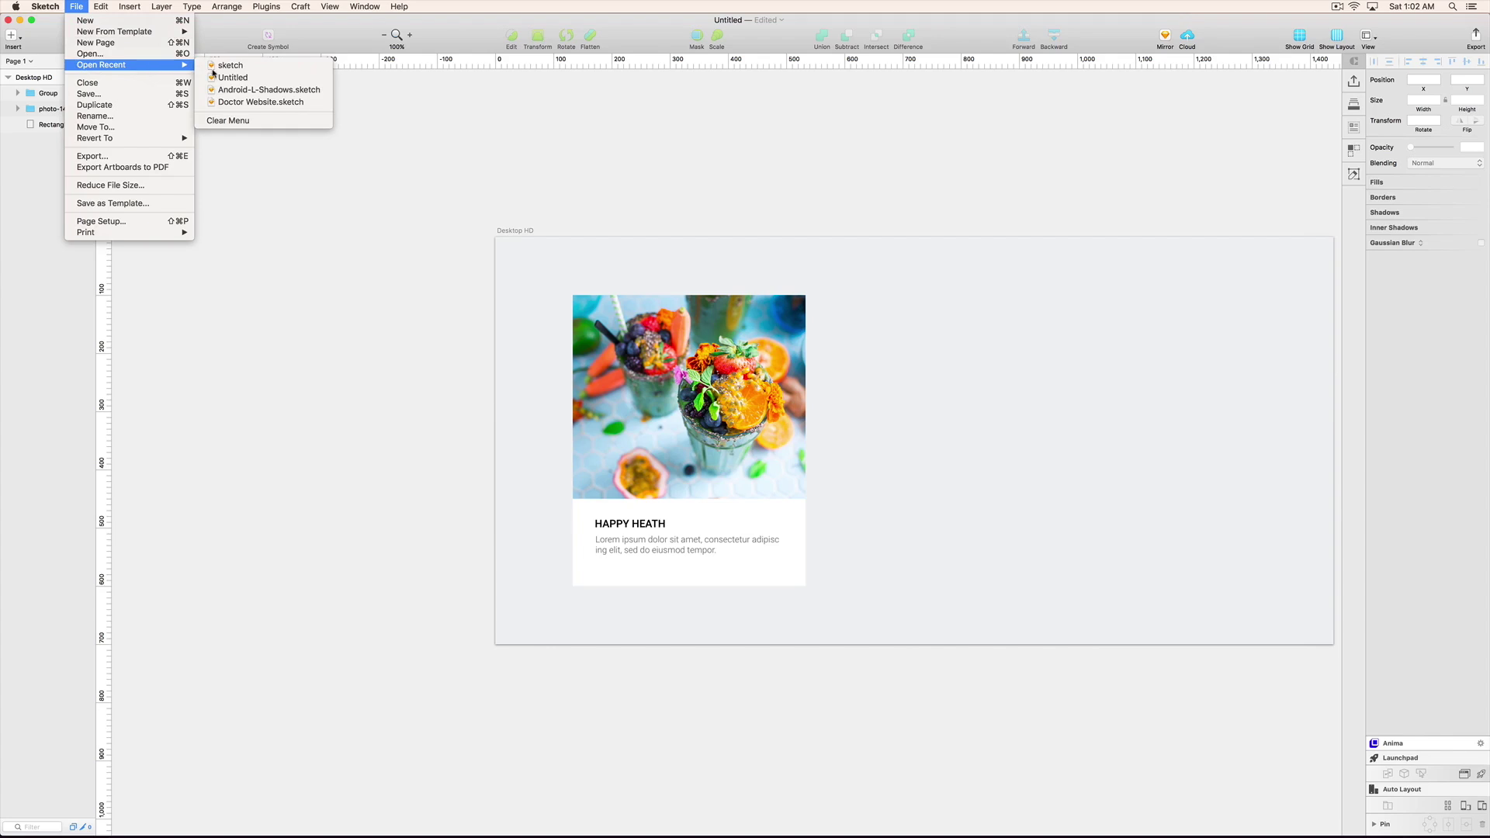
left_click(269, 90)
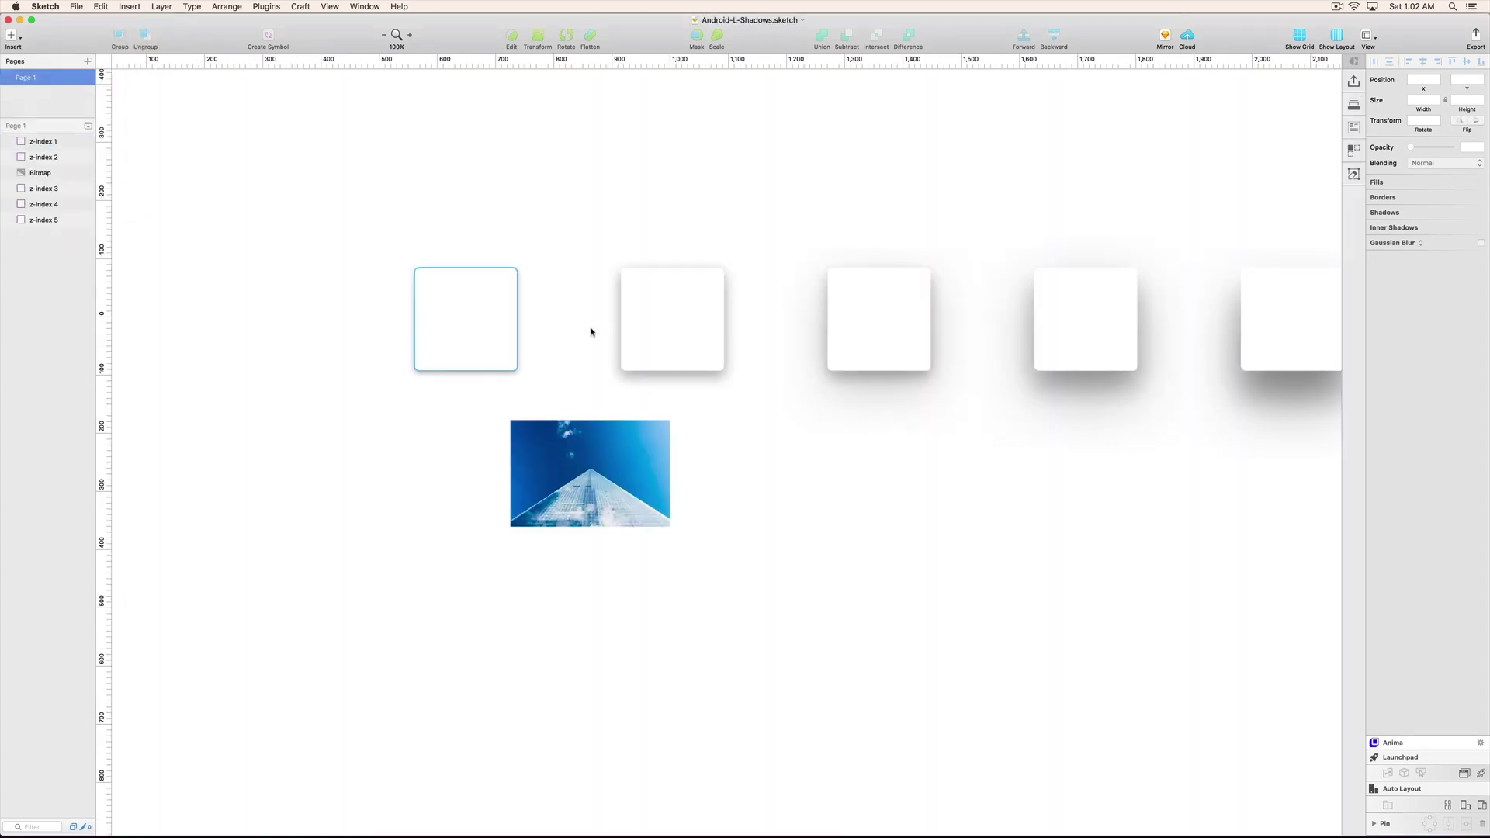
left_click_drag(998, 409, 762, 433)
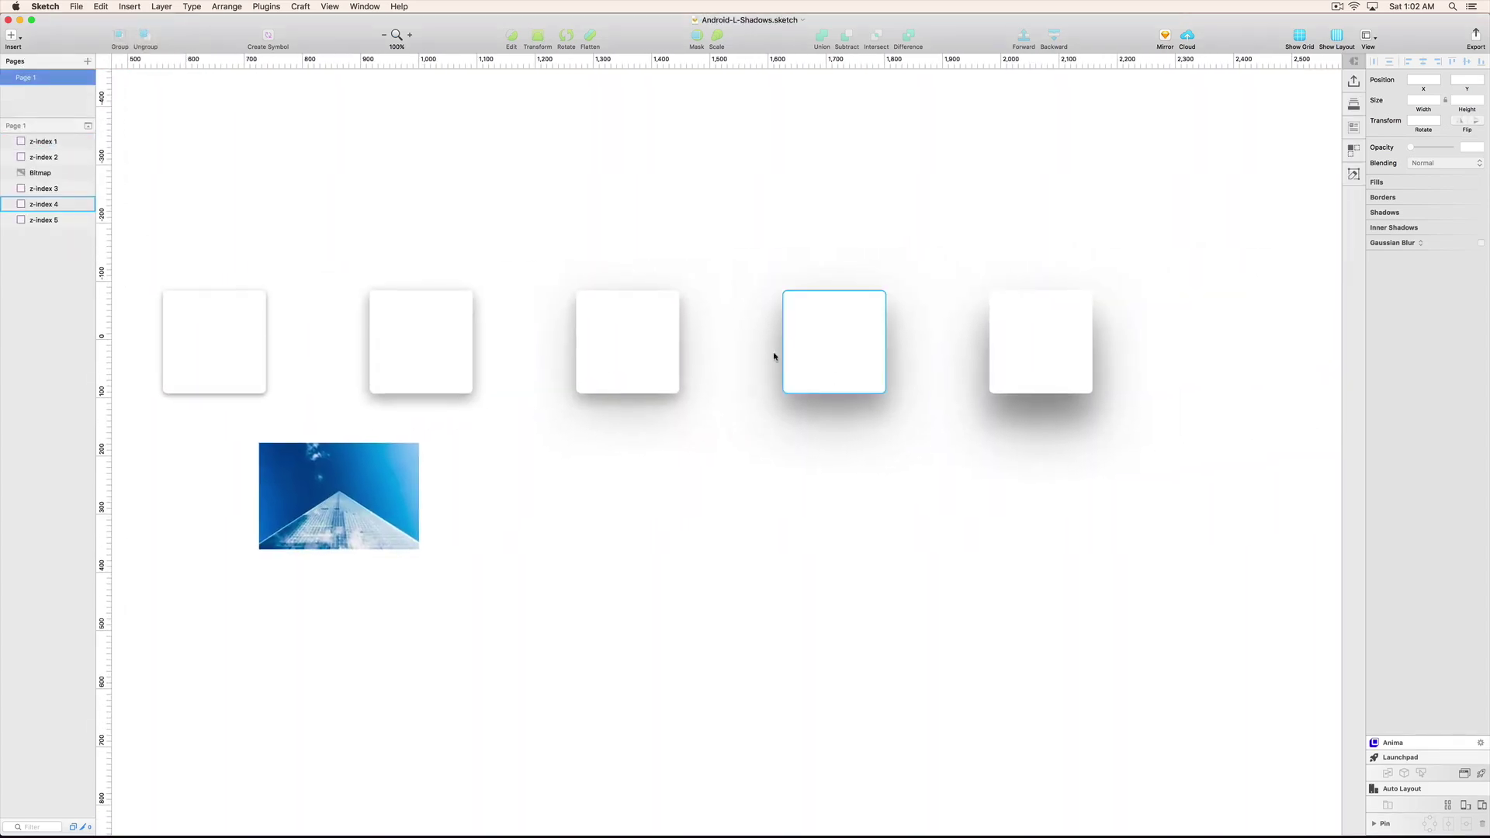
Copy the z-index 3 card's style and switch back to the Untitled card document.
left_click(635, 323)
right_click(637, 317)
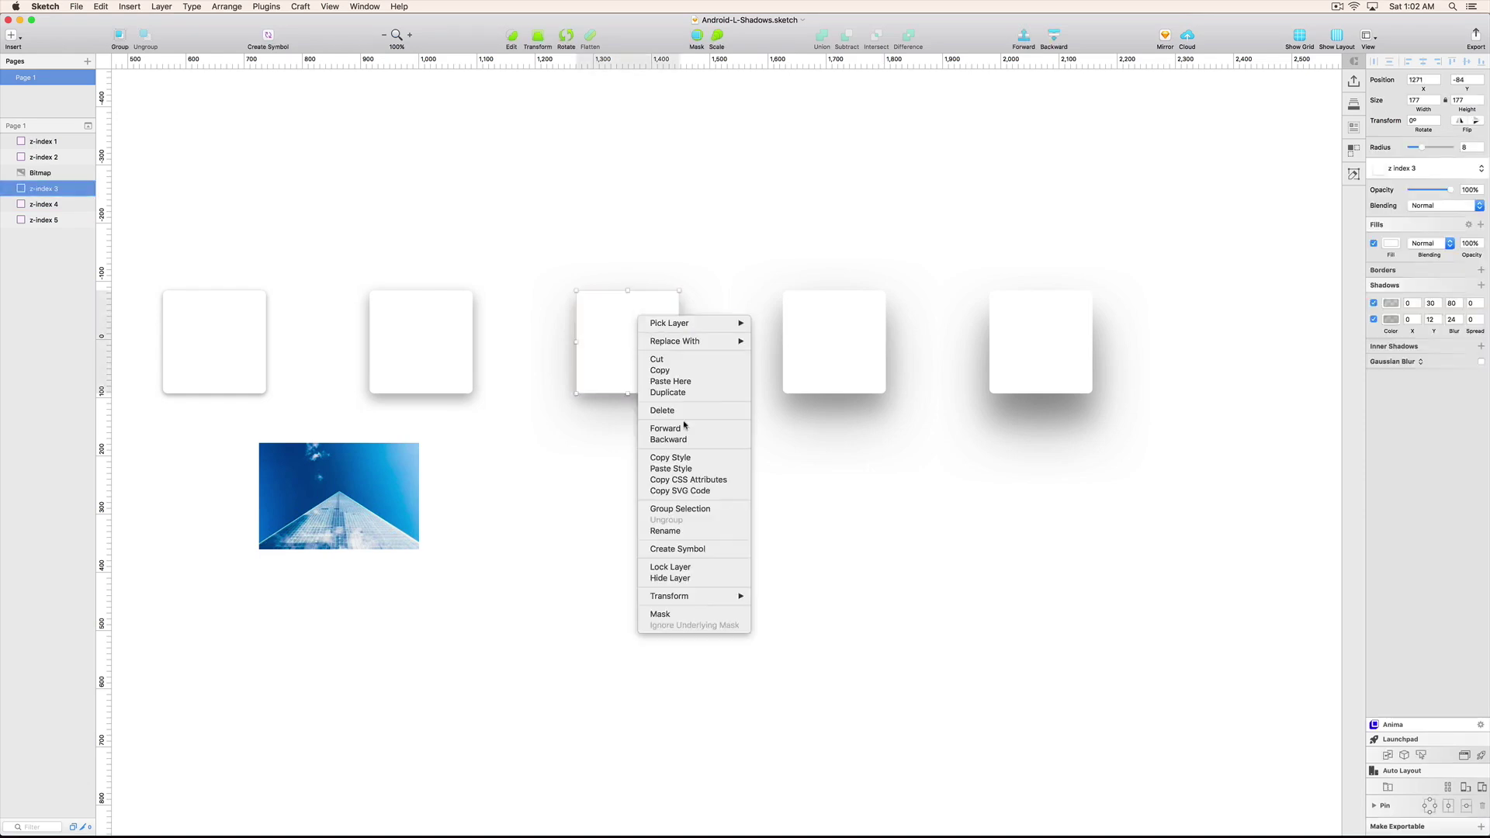
left_click(696, 460)
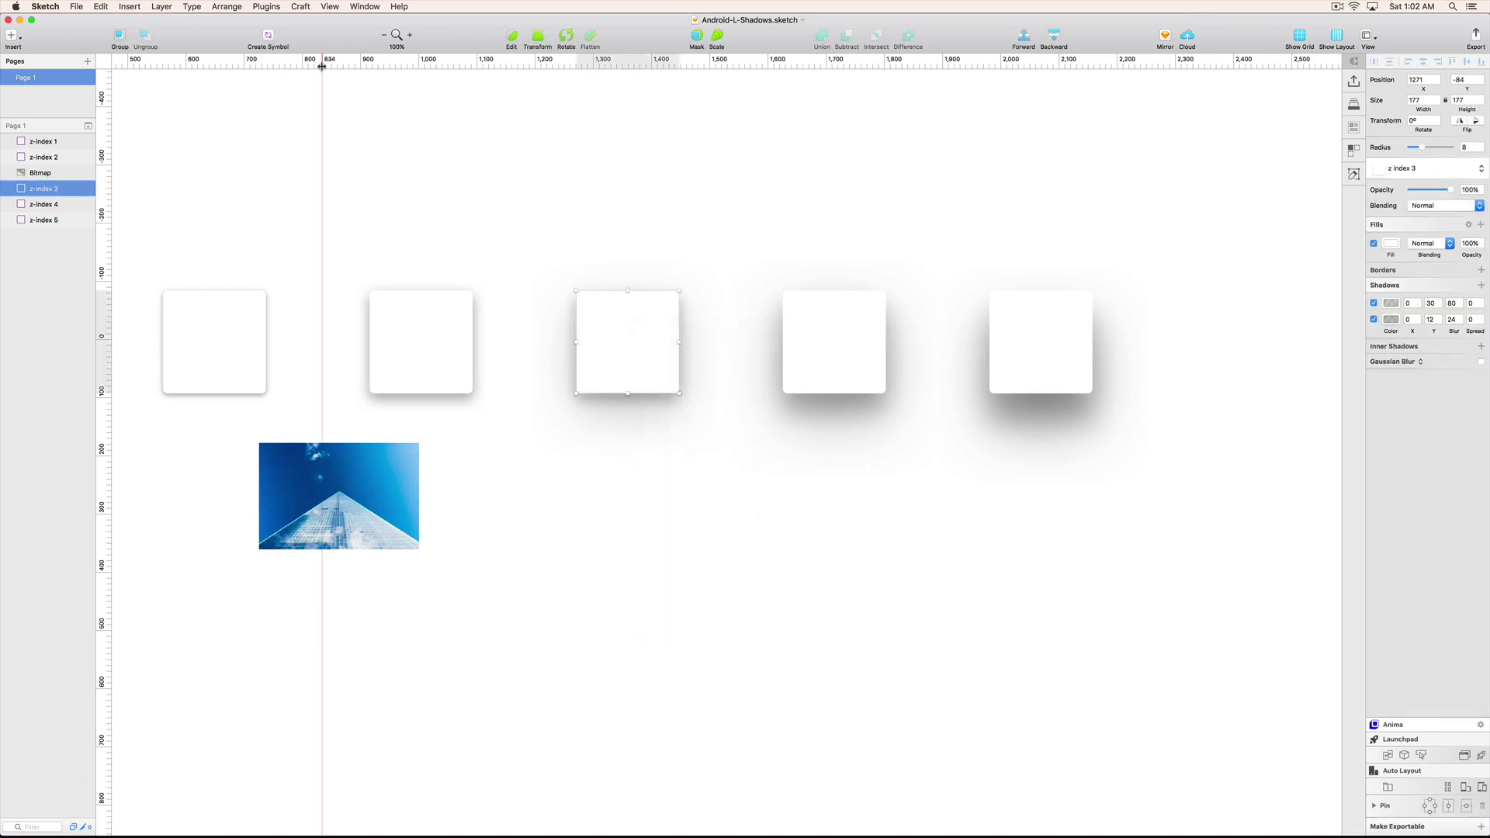
key("ctrl+Up")
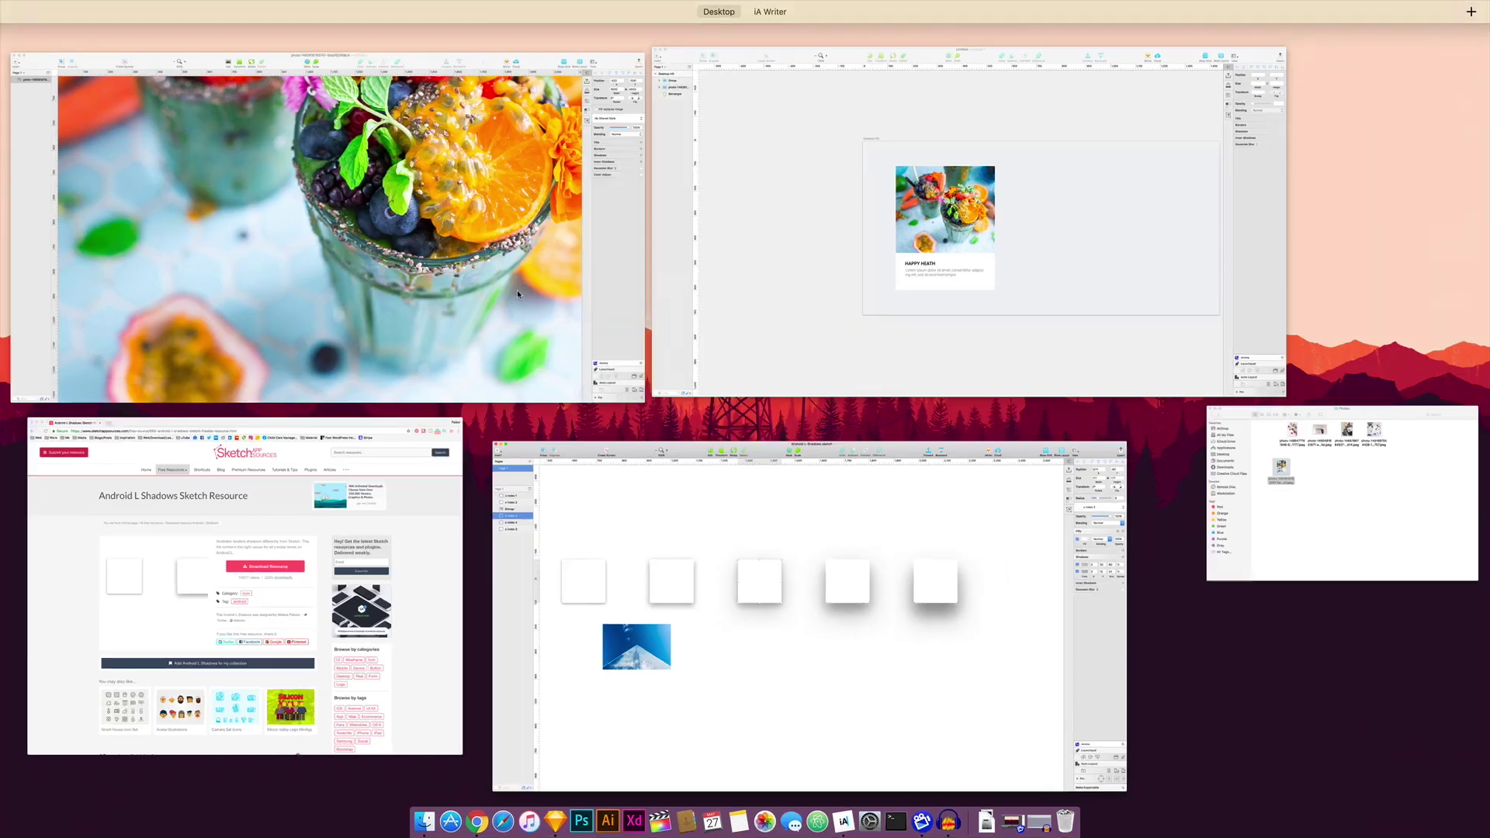
left_click(911, 270)
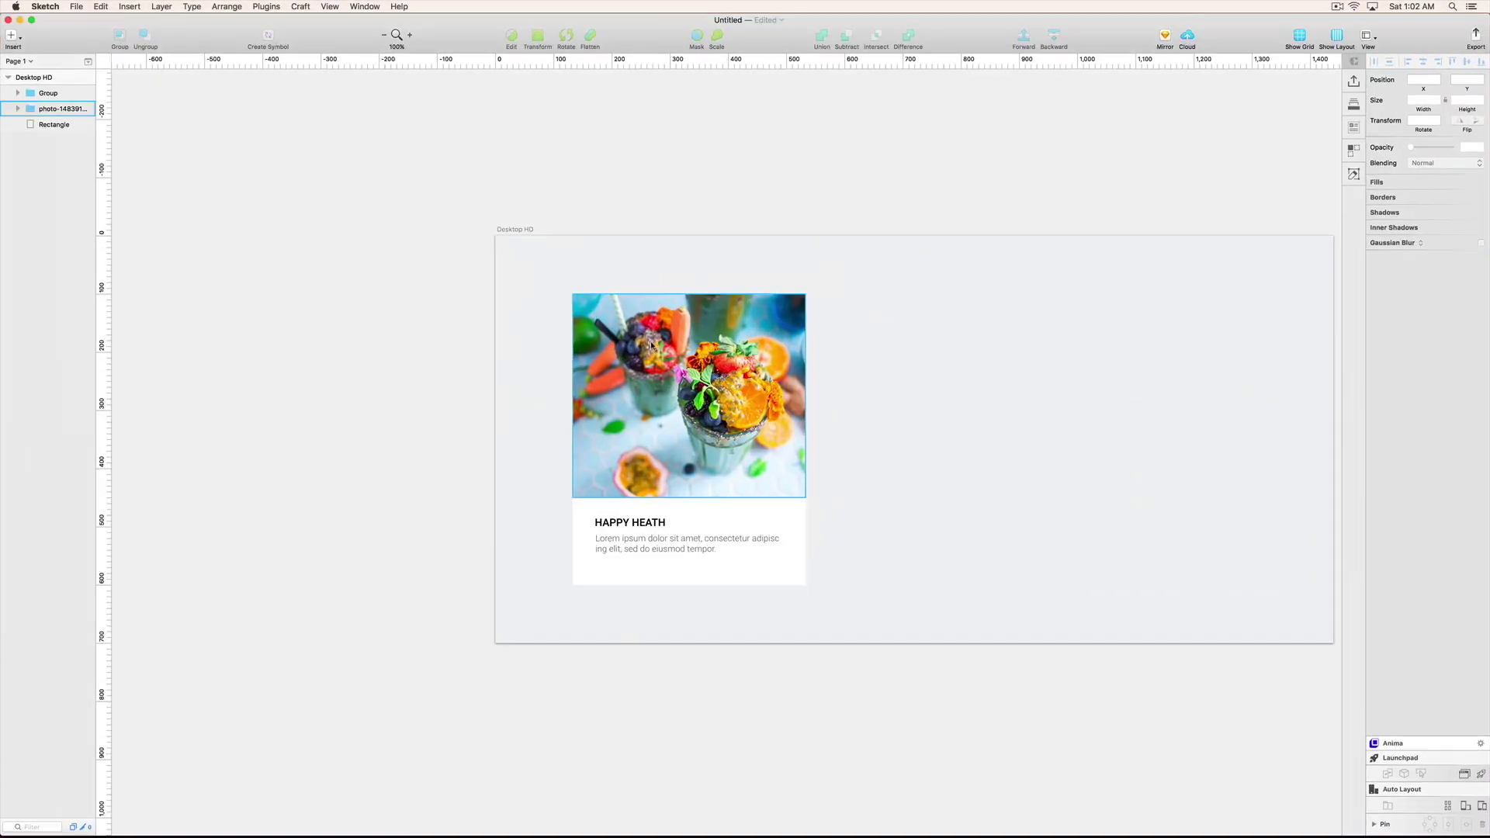
Paste the copied z-index 3 shadow style onto the card's background rectangle.
scroll(643, 384, "right", 5)
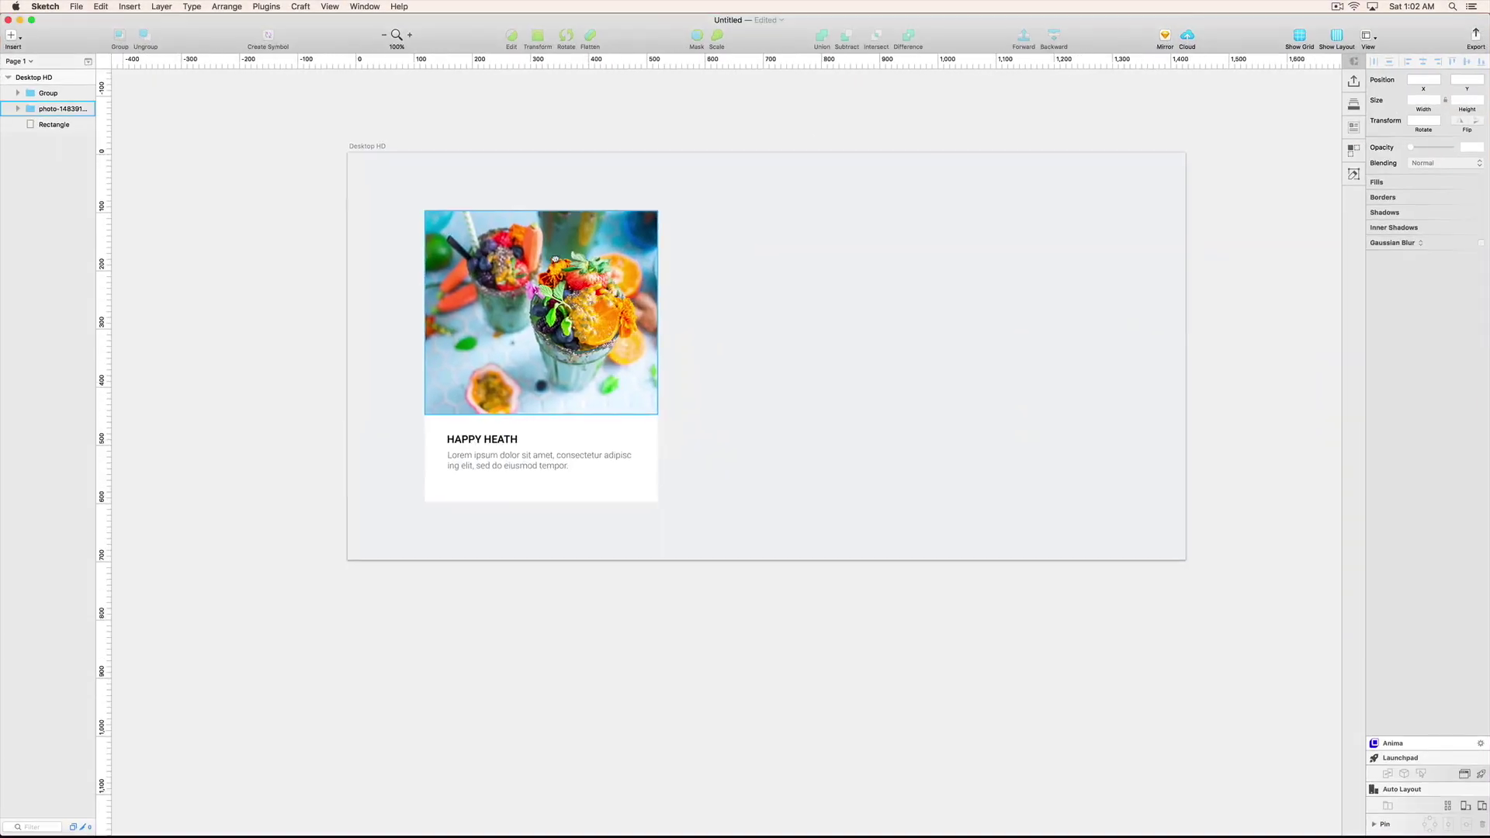
left_click(625, 429)
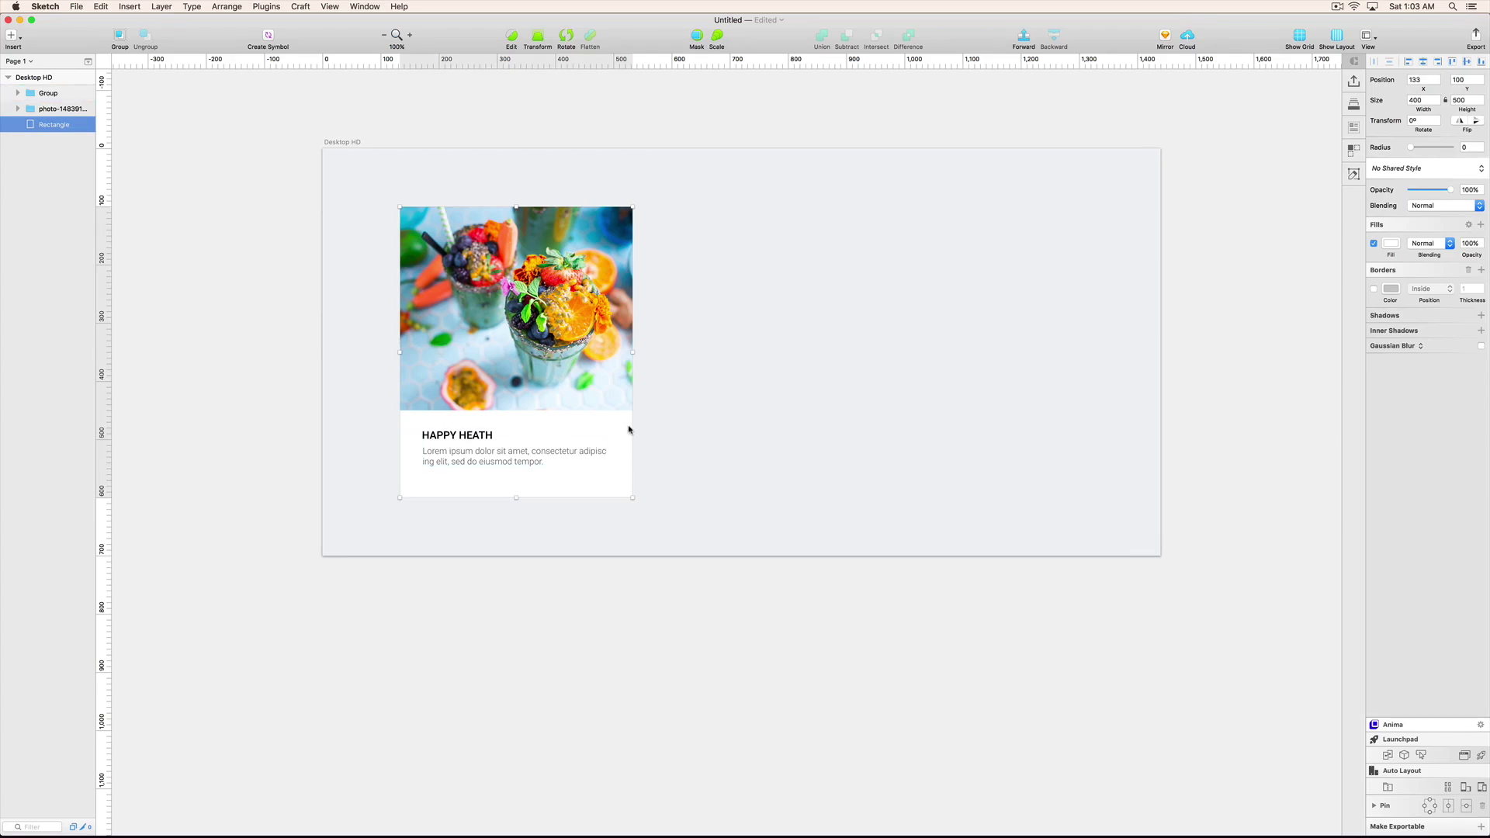
right_click(630, 426)
left_click(652, 576)
left_click(703, 590)
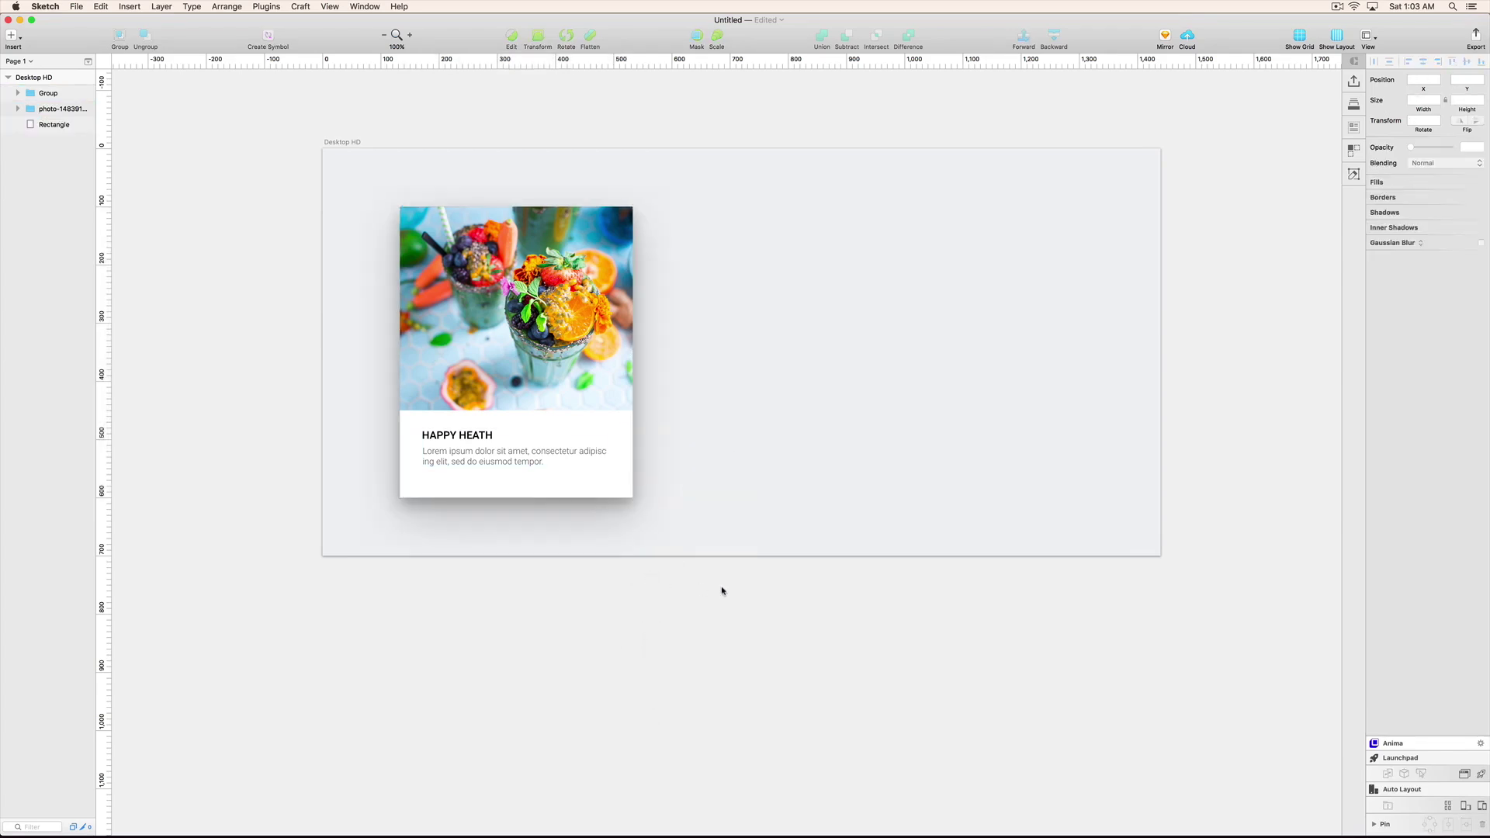
left_click(631, 496)
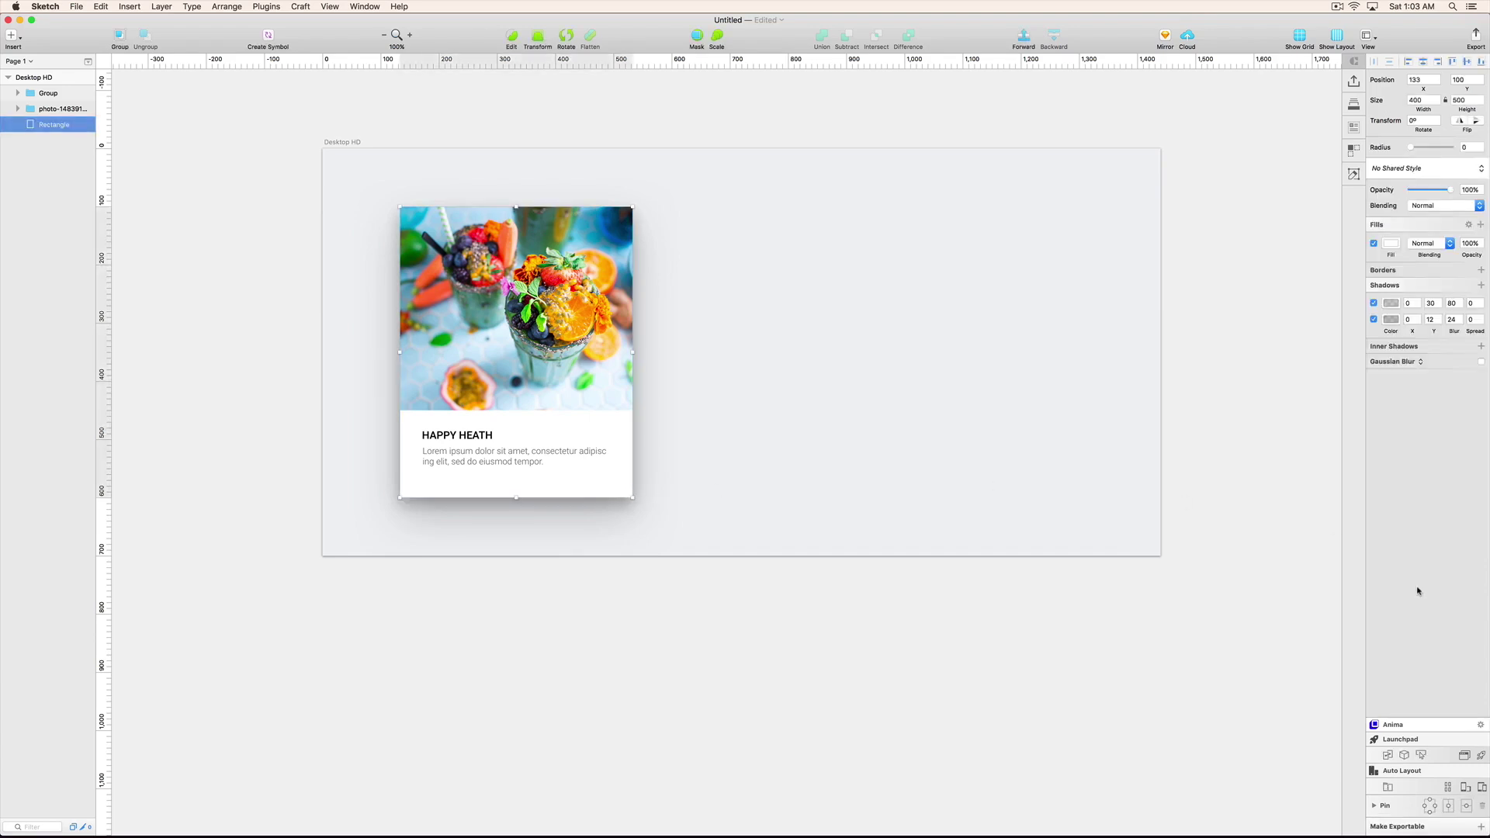
Disable the second shadow and fade the first shadow's colour to about 10% alpha.
left_click(1375, 319)
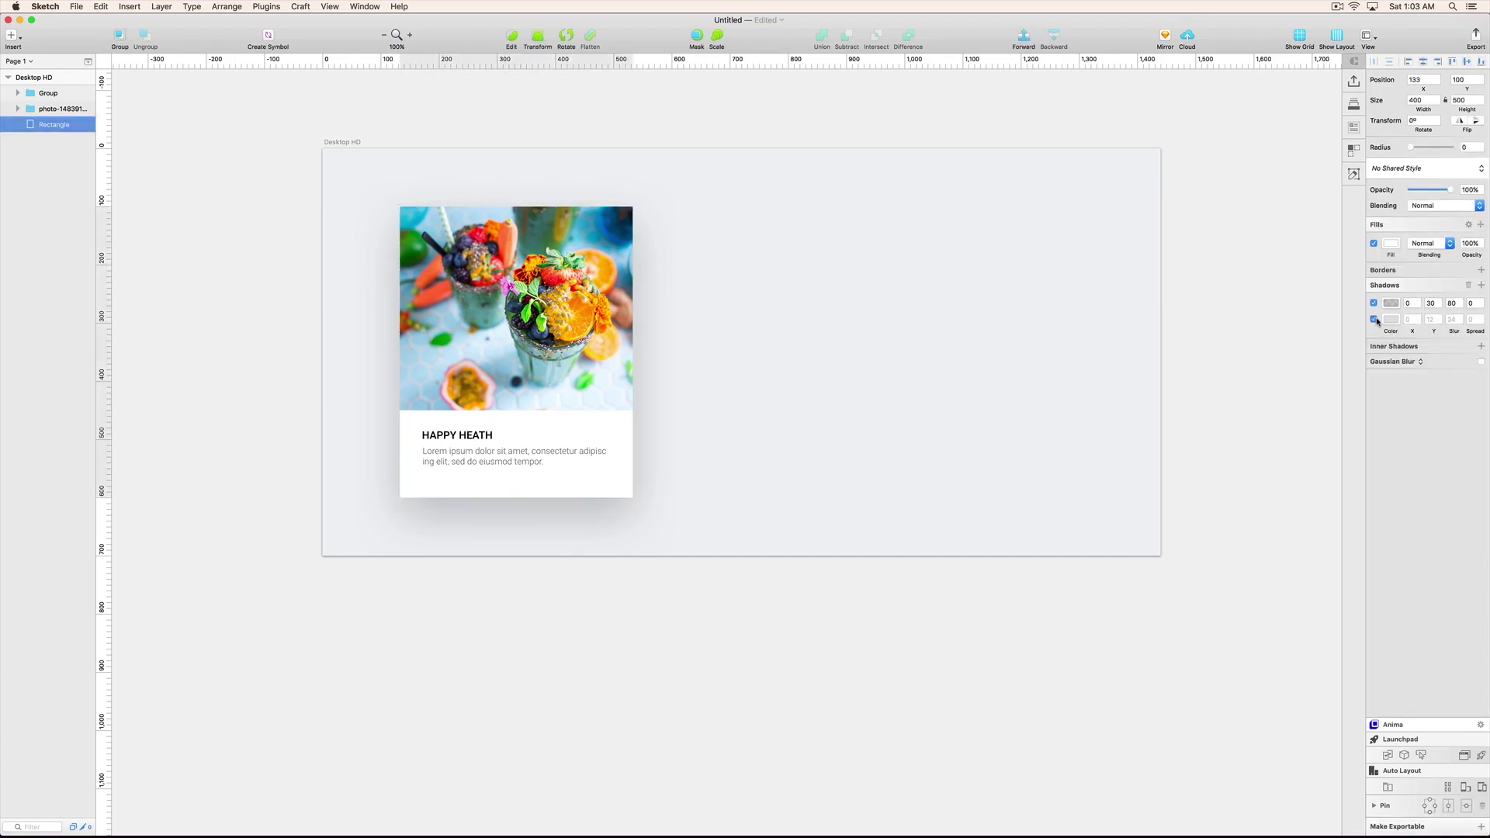
left_click(1391, 306)
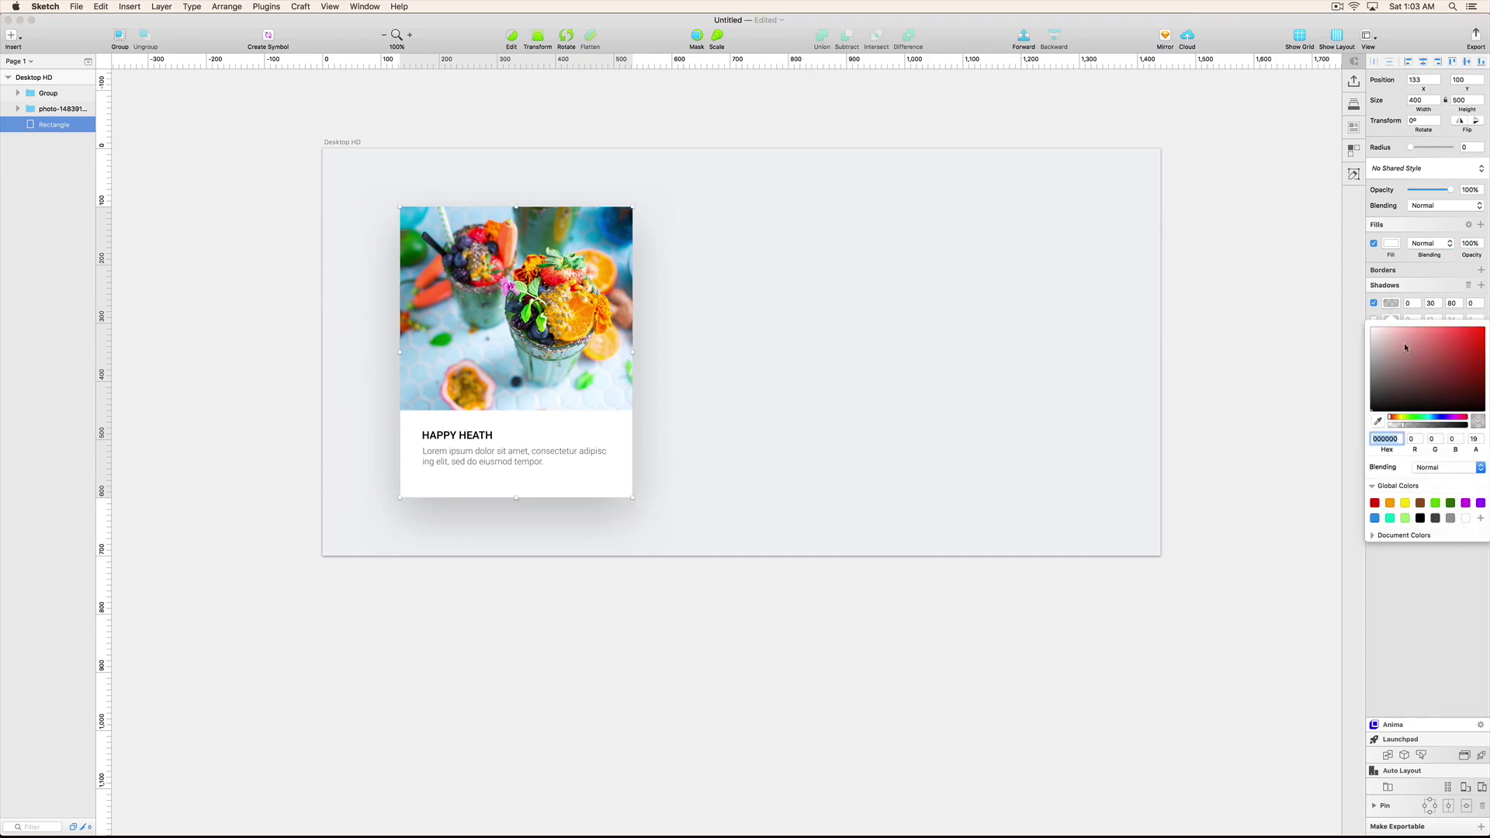
left_click_drag(1402, 426, 1396, 427)
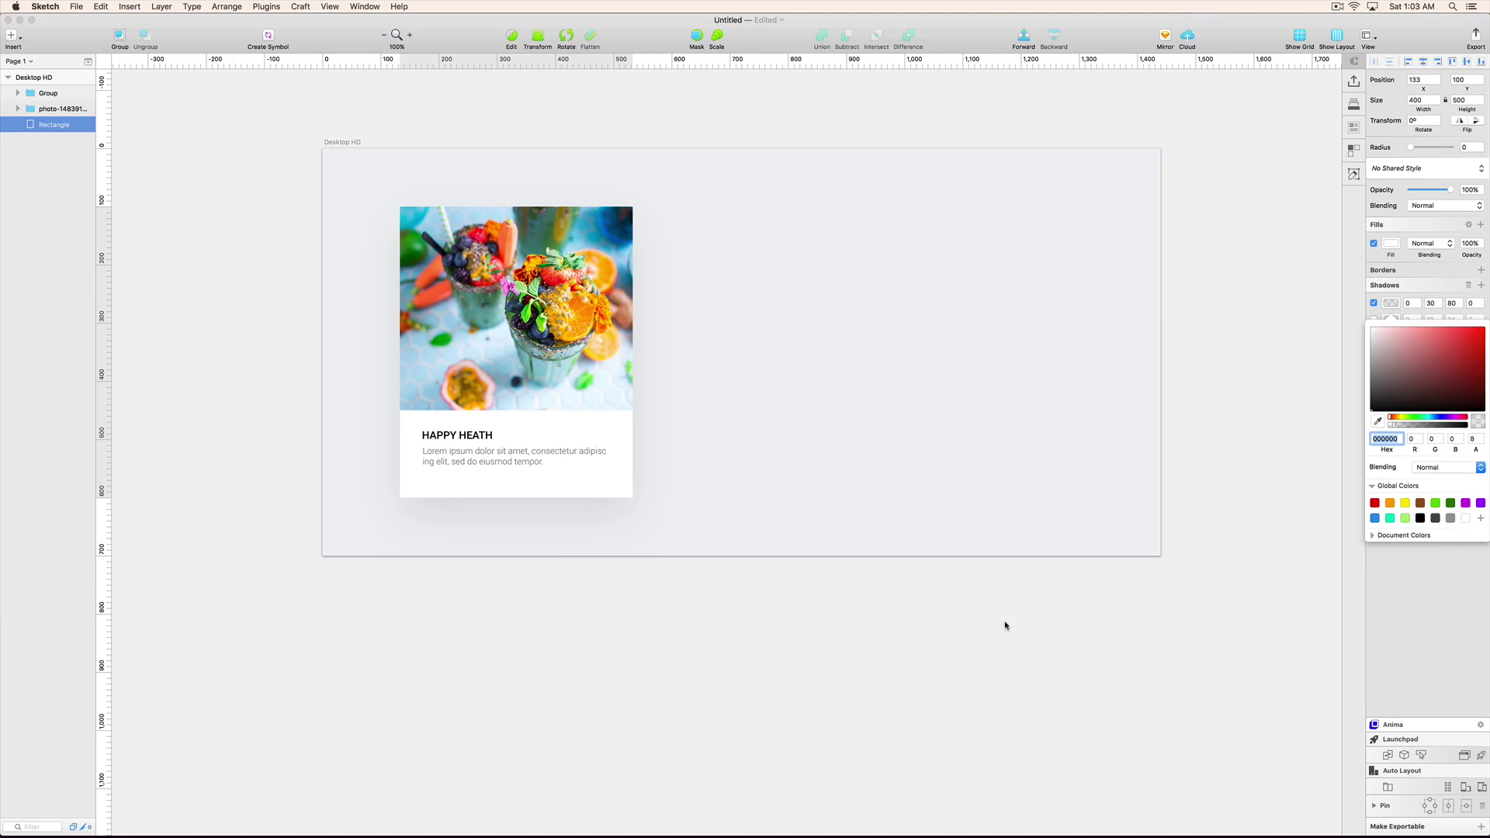
scroll(776, 559, "up", 2)
key("super+a")
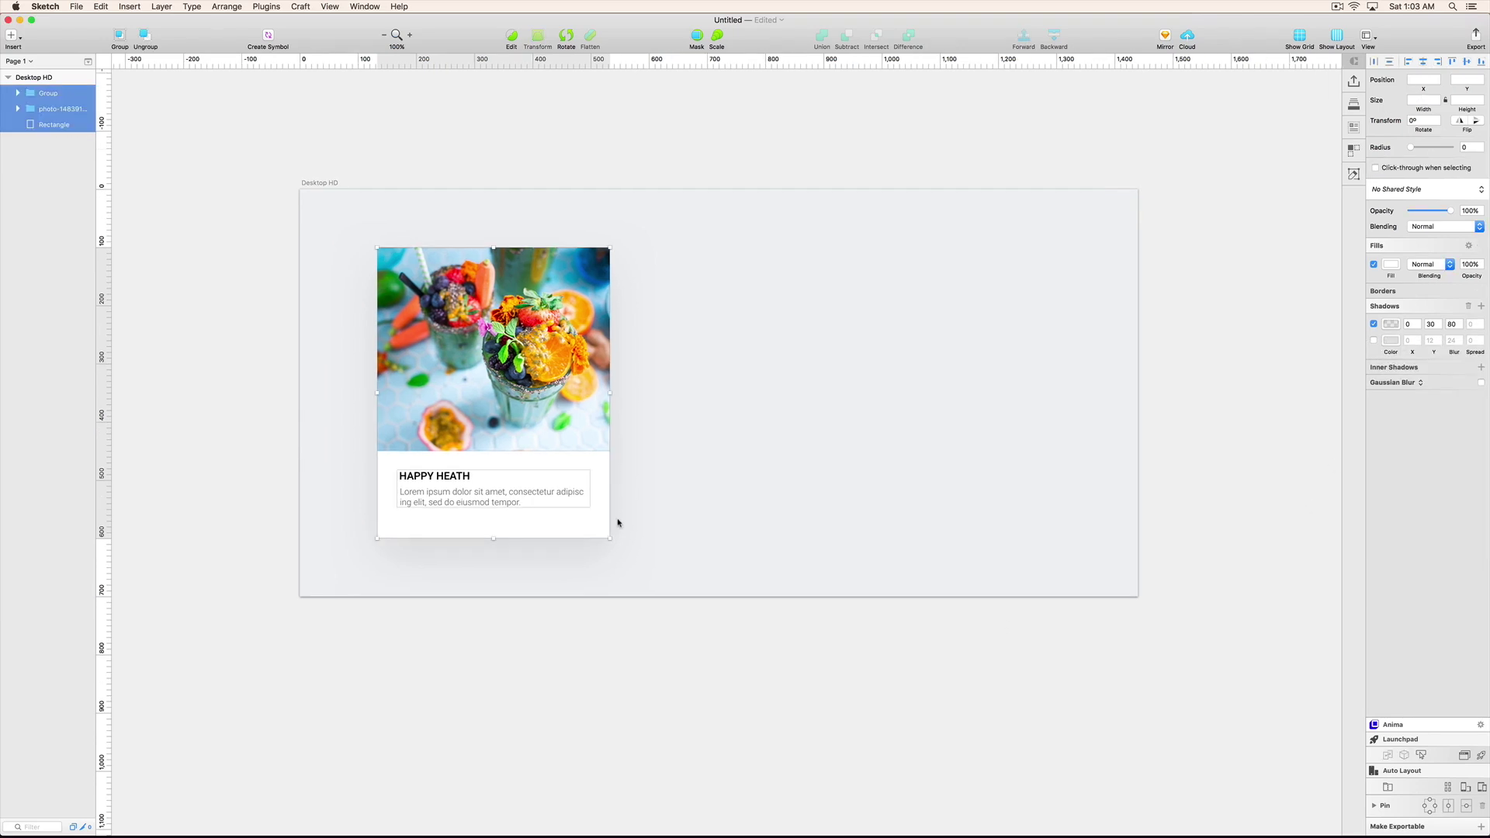
Group the card layers as Group 2 and duplicate it twice into three side-by-side cards.
key("super+g")
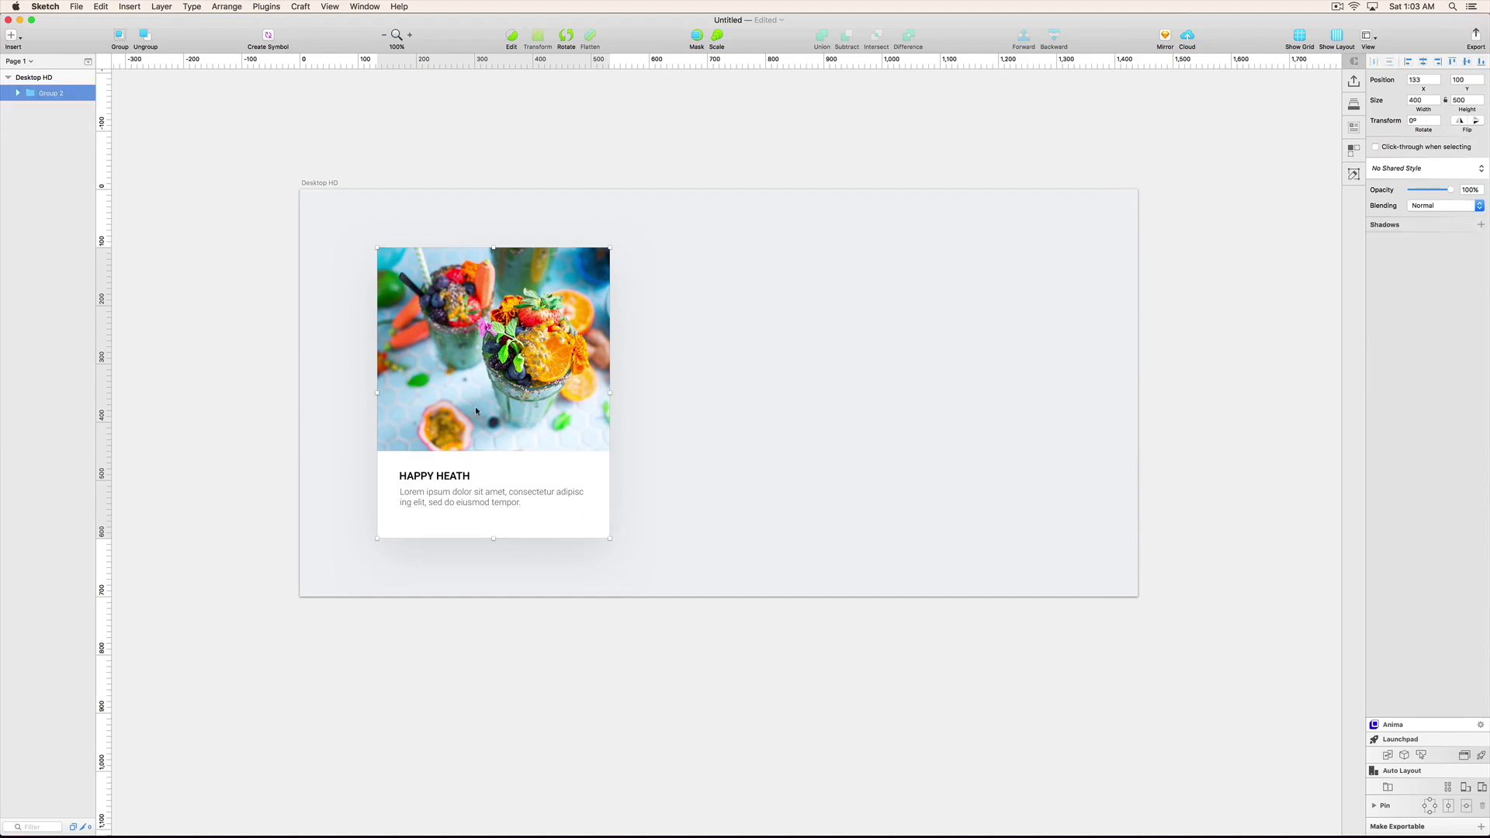
mouse_move(613, 372)
left_mouse_down()
mouse_move(736, 364)
mouse_move(621, 386)
left_mouse_up()
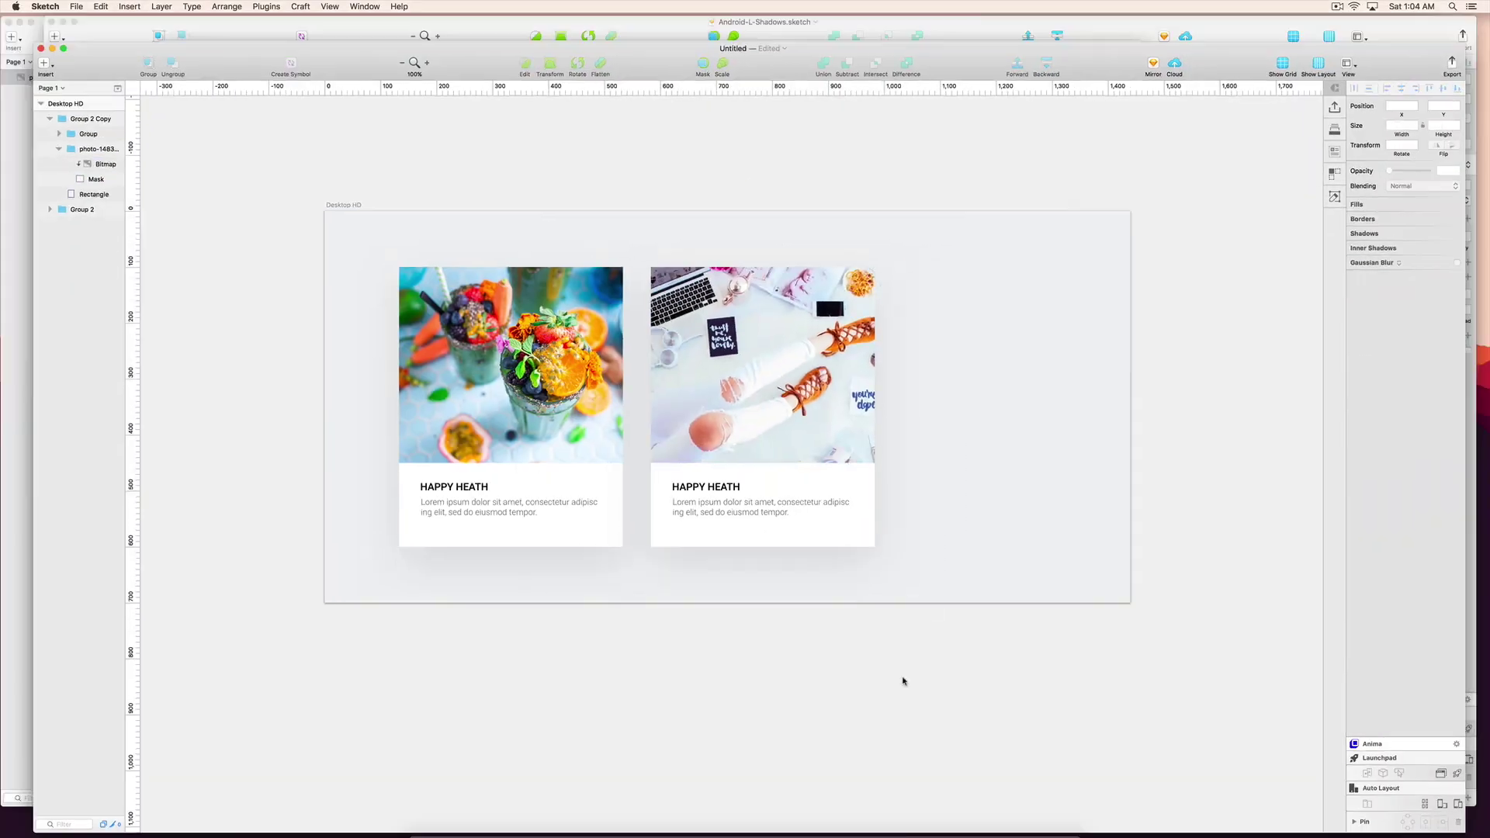
left_click_drag(758, 322, 1024, 322)
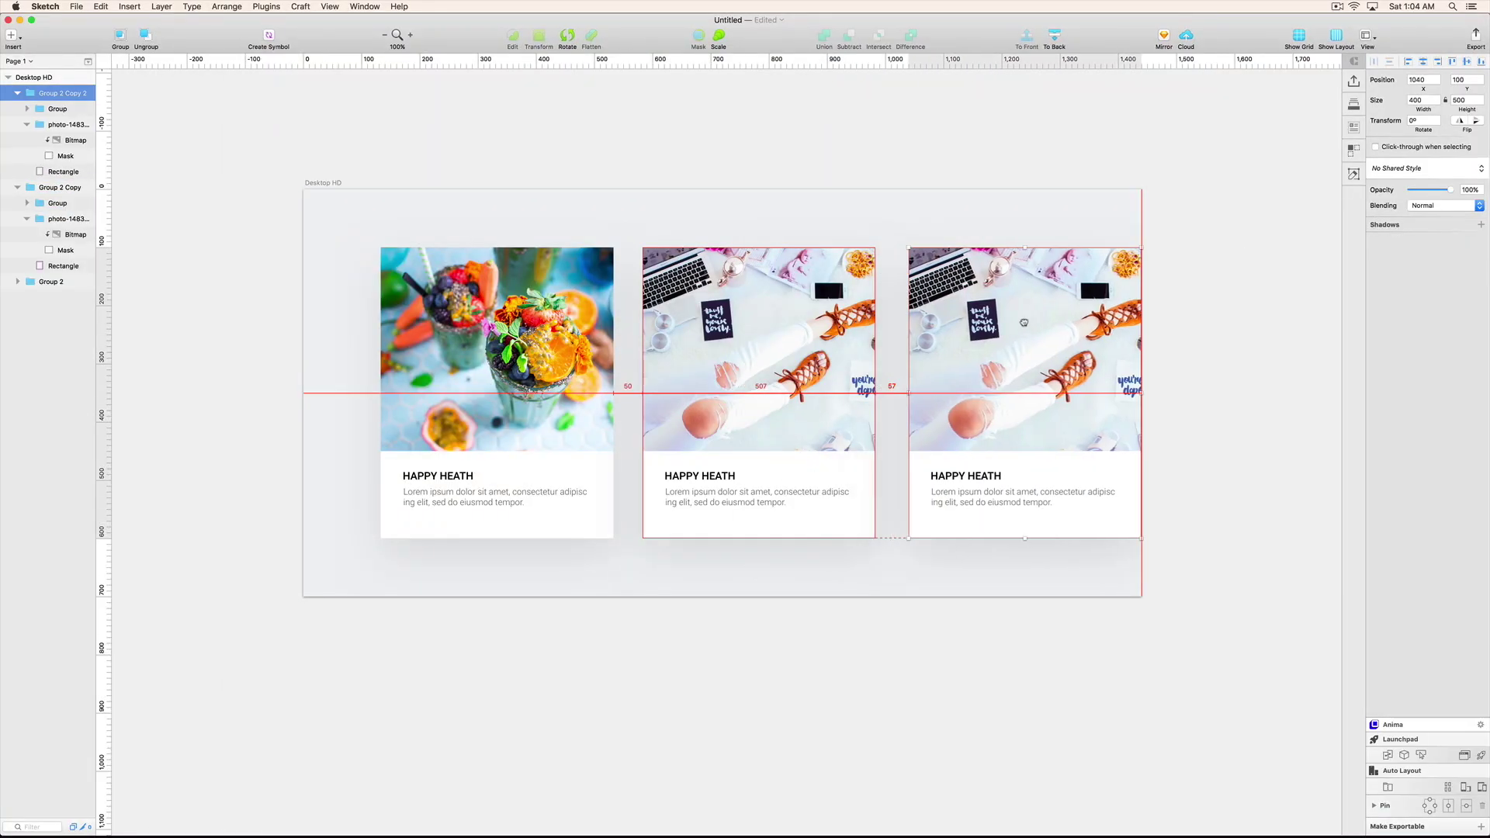